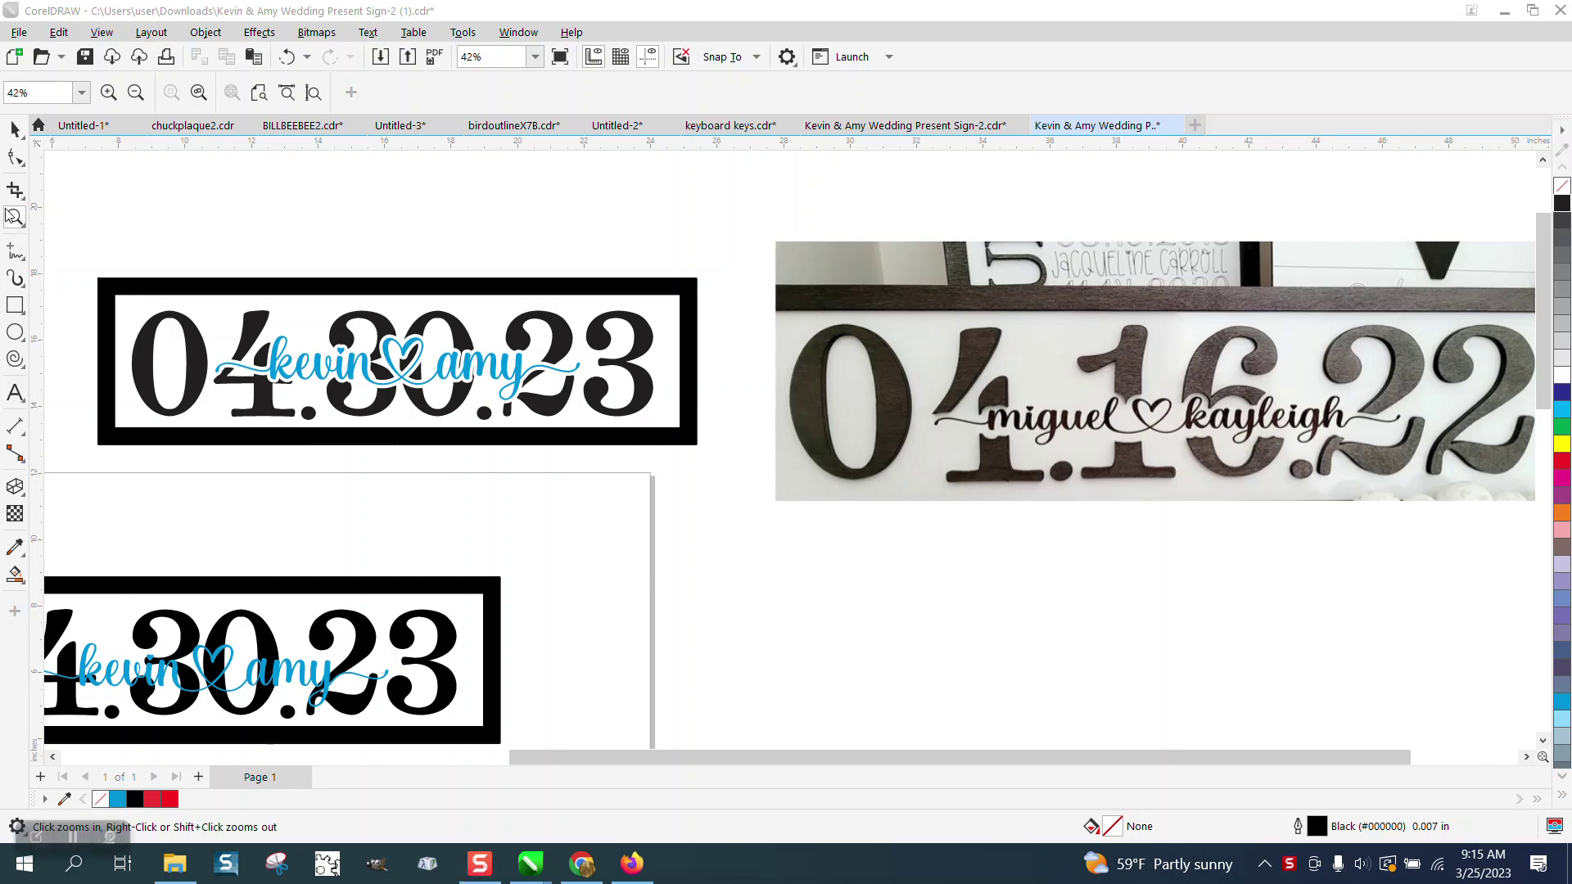
Zoom in to compare the date designs and select the loose kevin ♡ amy names below the lower sign.
left_click_drag(1355, 248, 1112, 579)
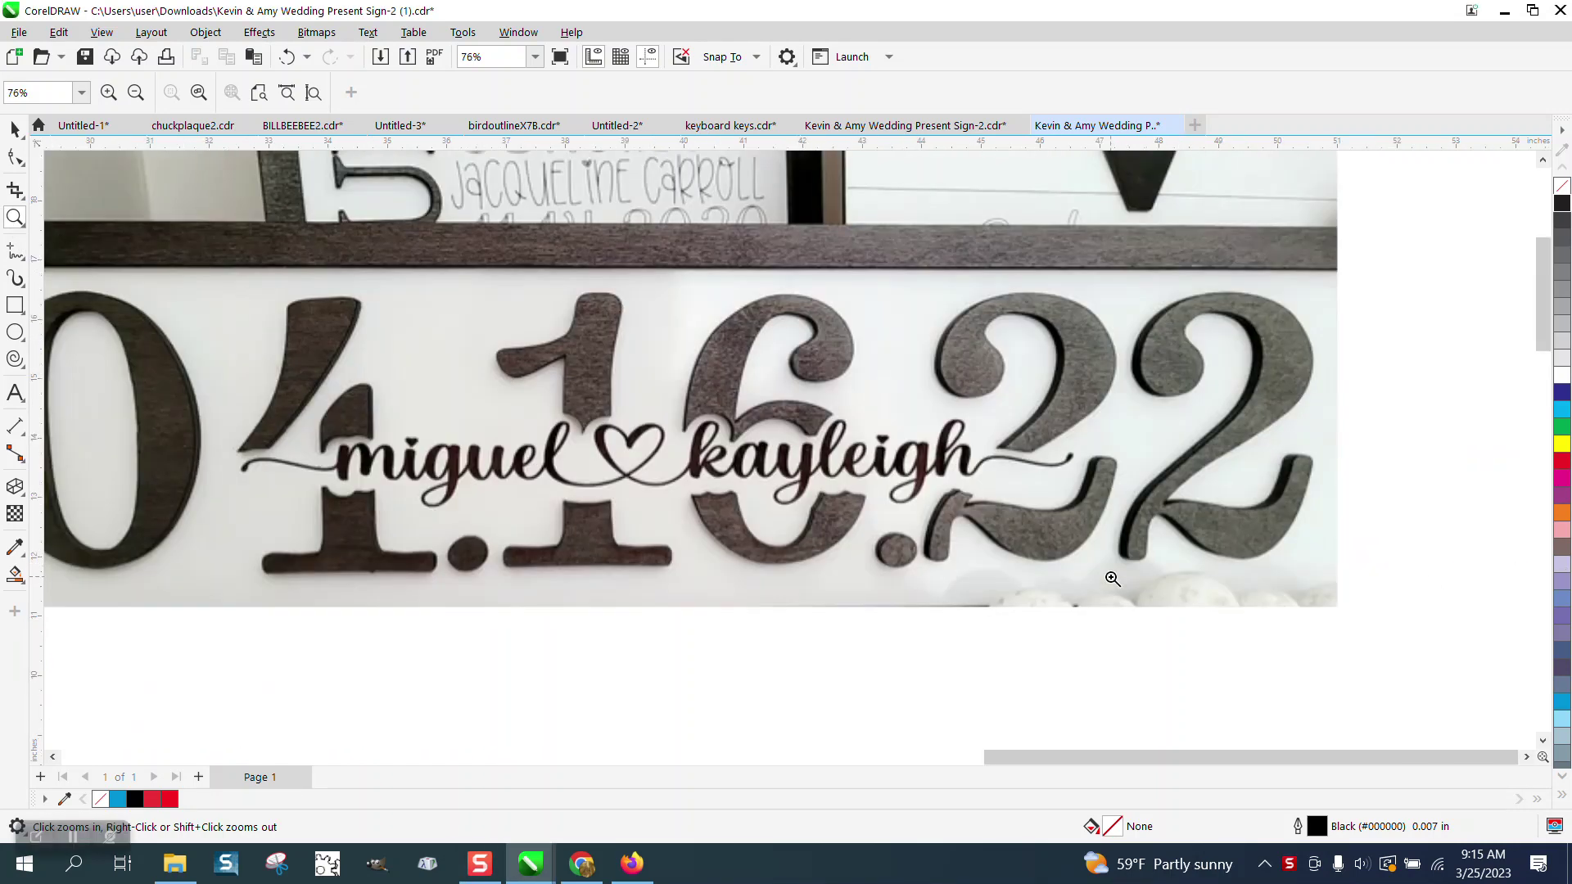
scroll(1112, 579, "down", 4)
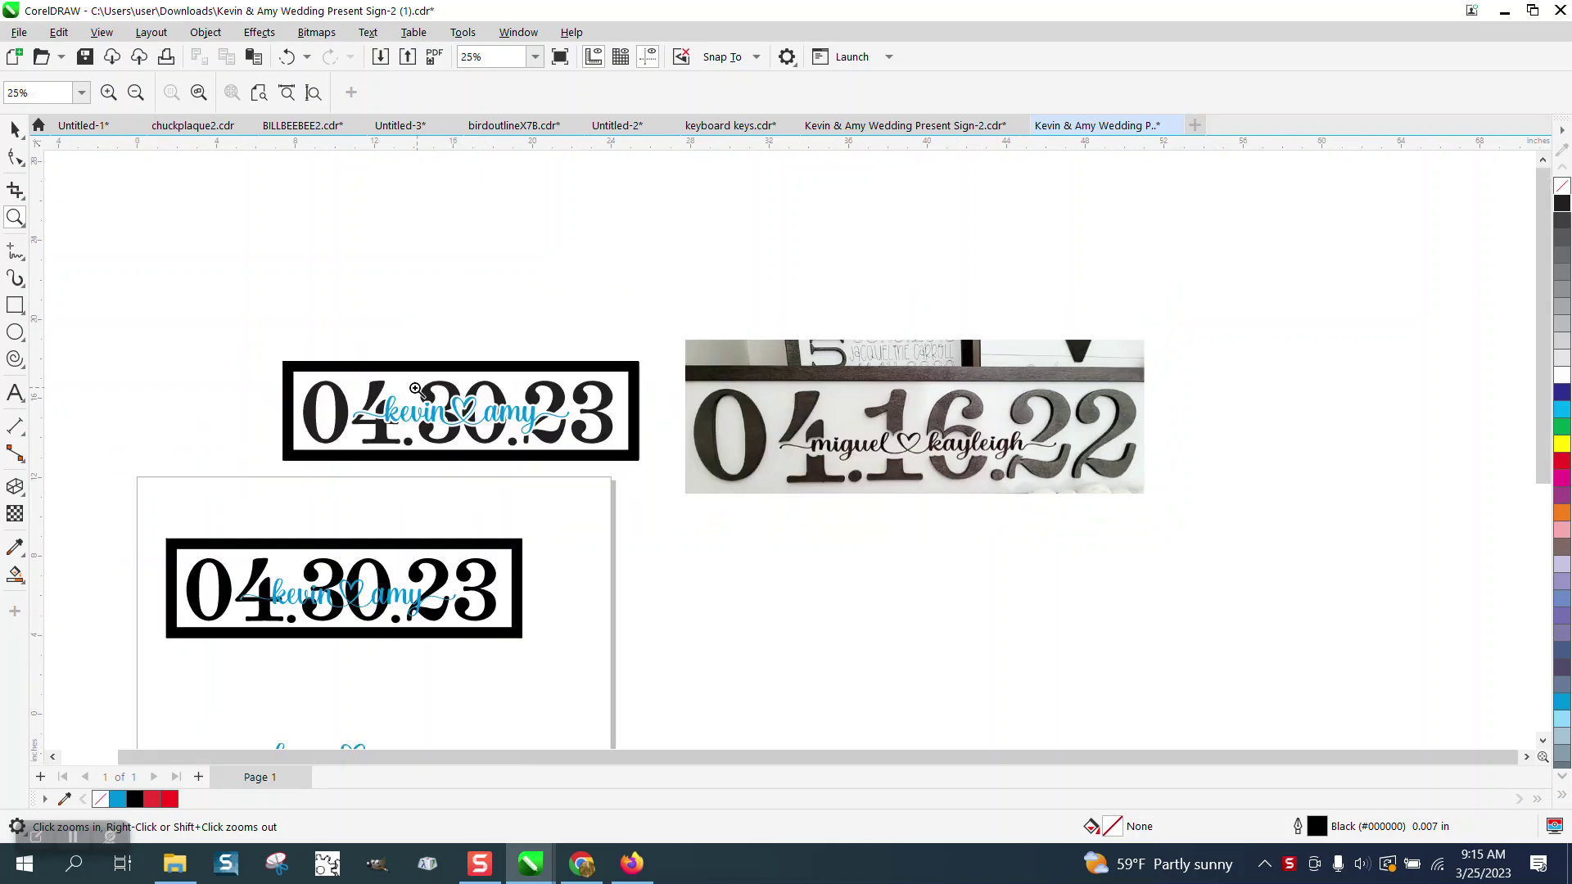
left_click_drag(262, 339, 667, 467)
scroll(685, 479, "down", 3)
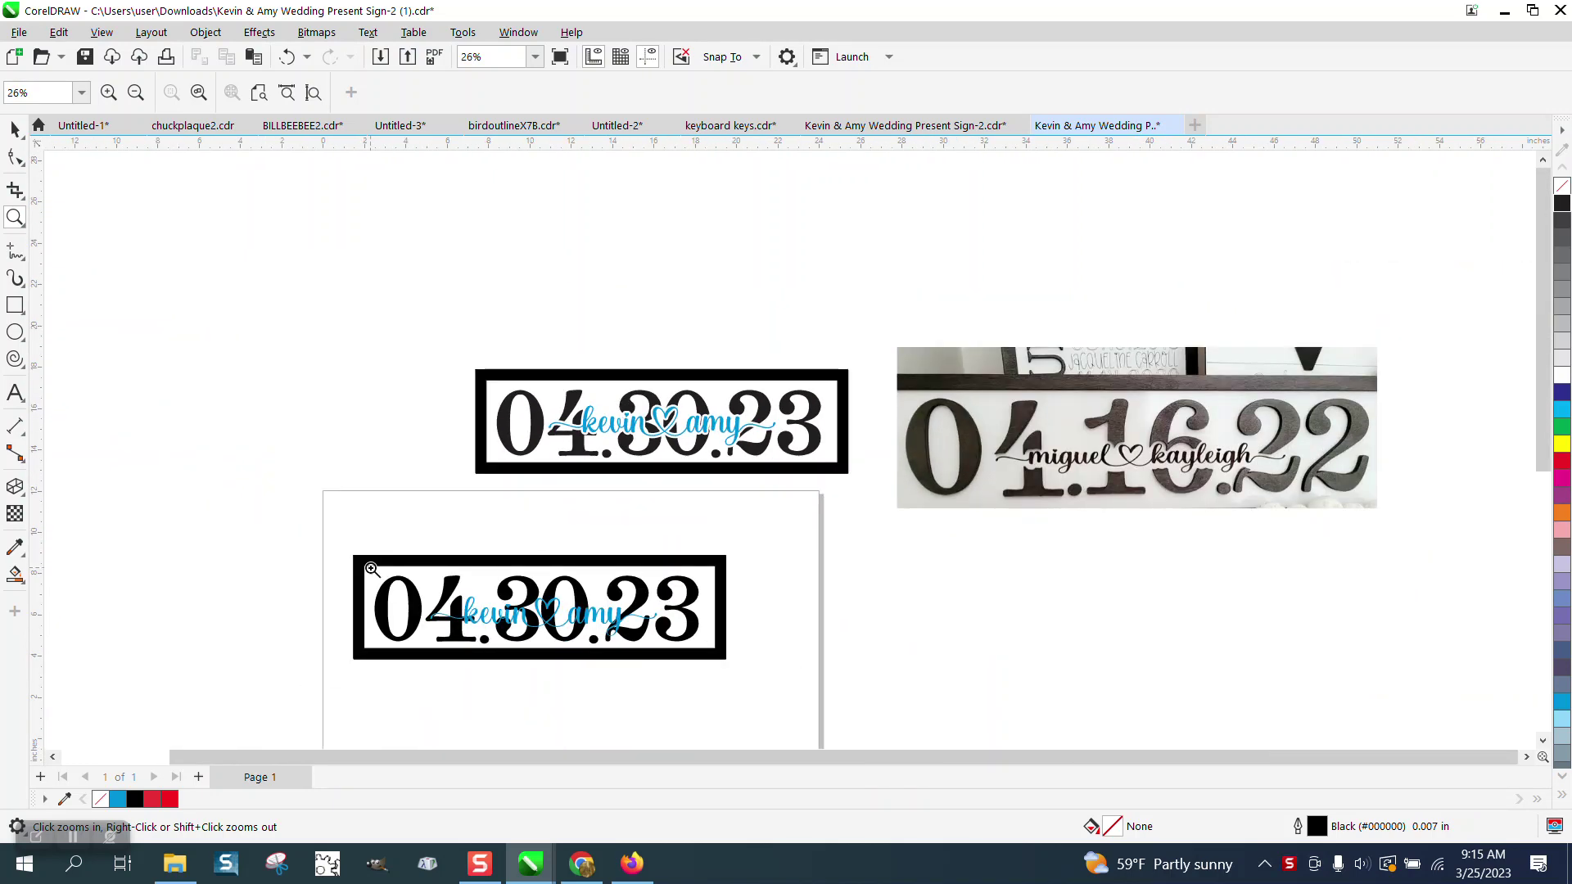
left_click_drag(371, 568, 764, 680)
scroll(595, 500, "down", 1)
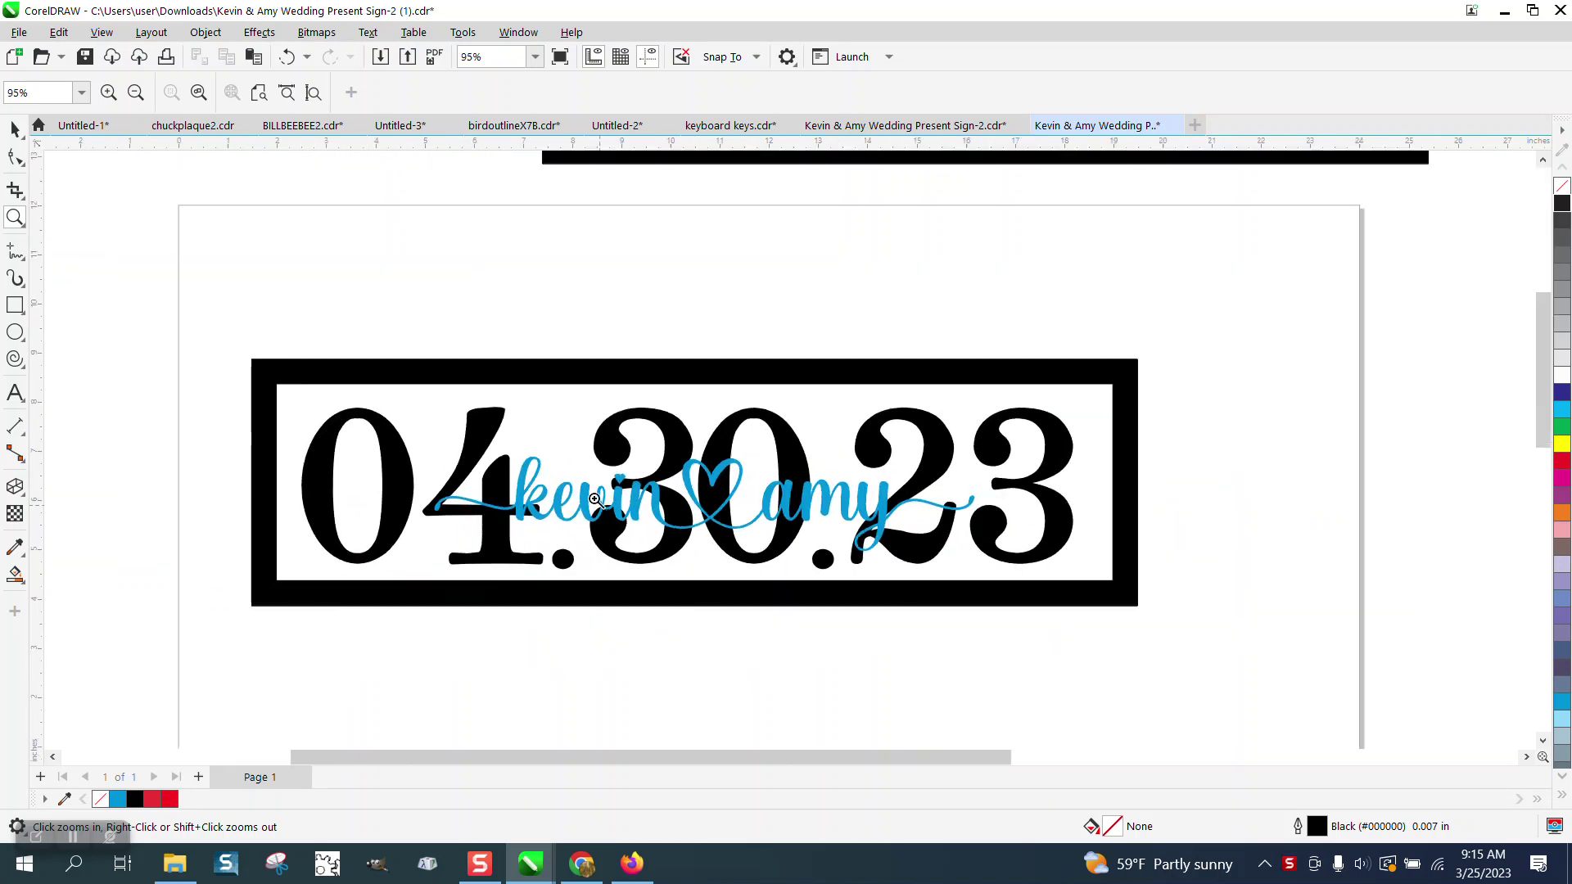
scroll(595, 499, "down", 3)
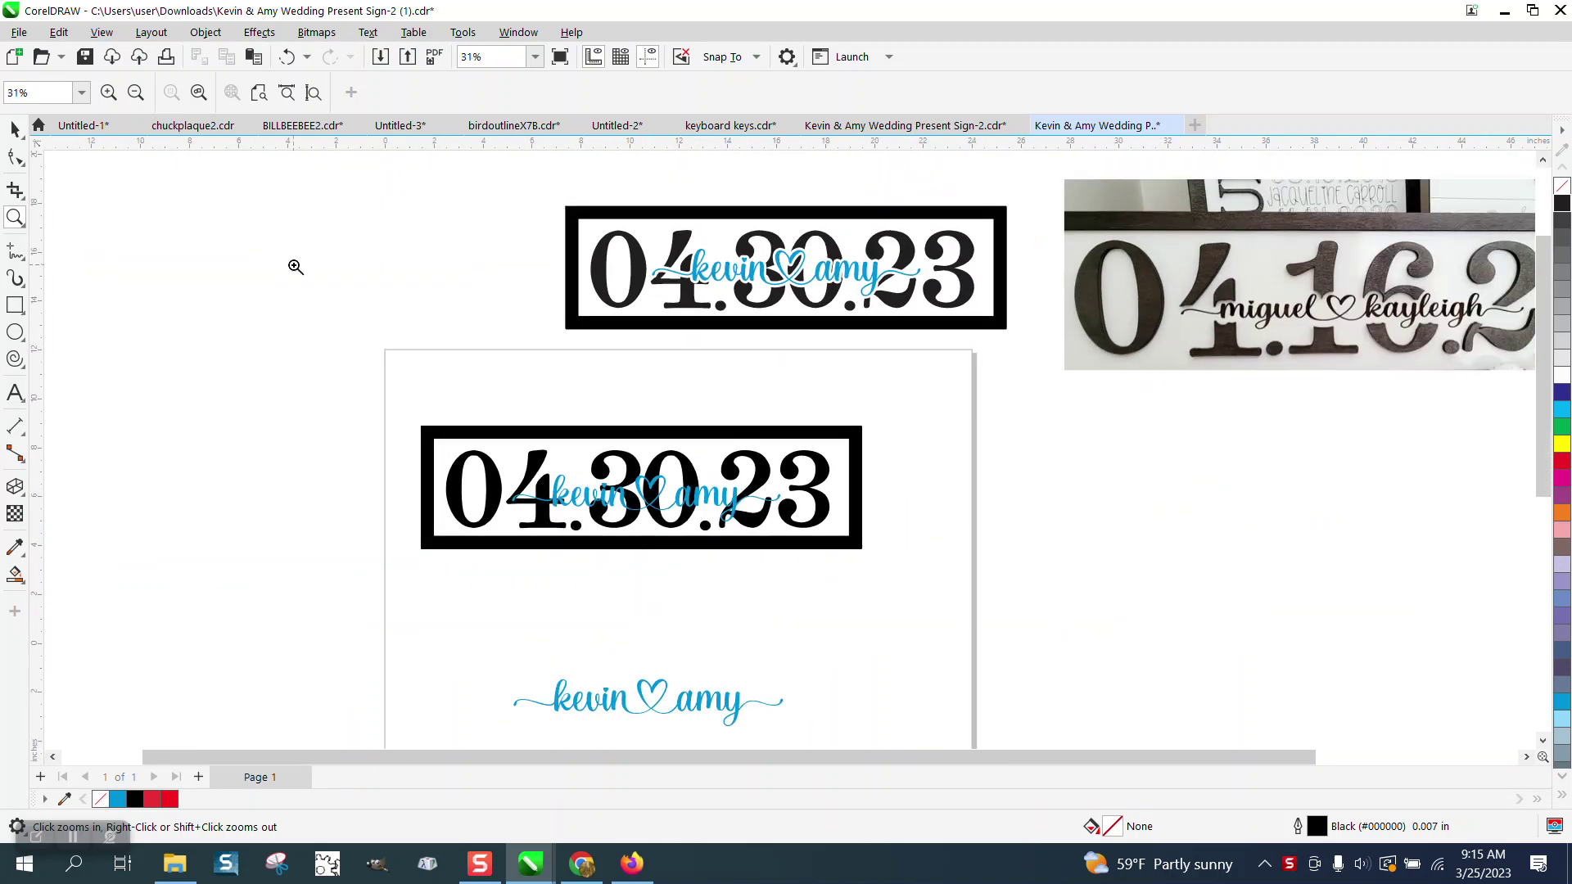
left_click(15, 128)
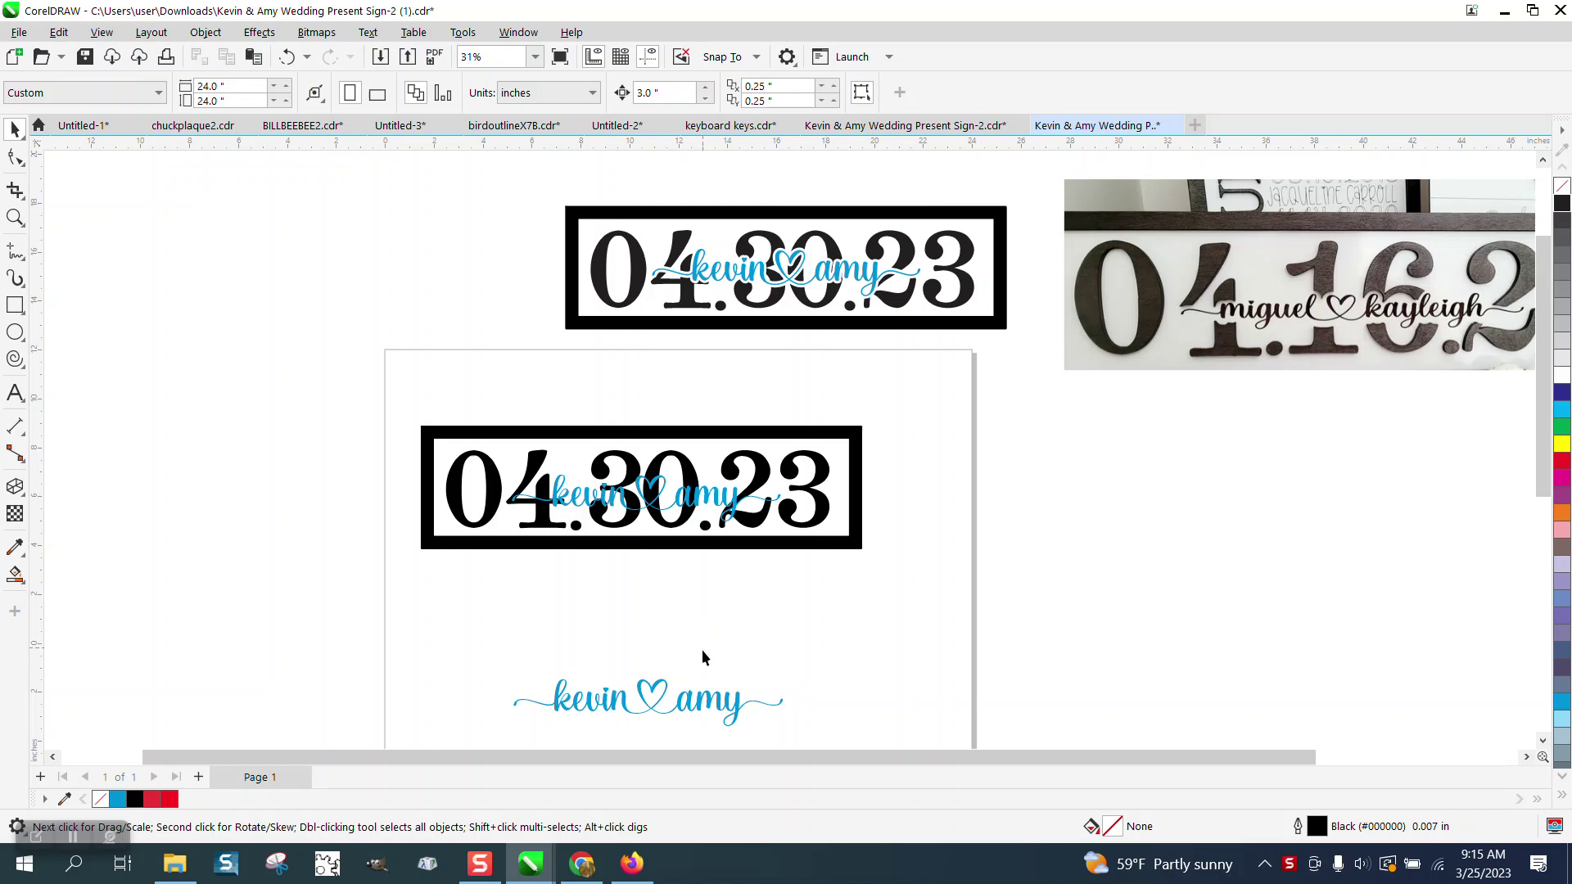
left_click(705, 694)
Delete the loose kevin ♡ amy names and the unwanted partial text copy.
key("Delete")
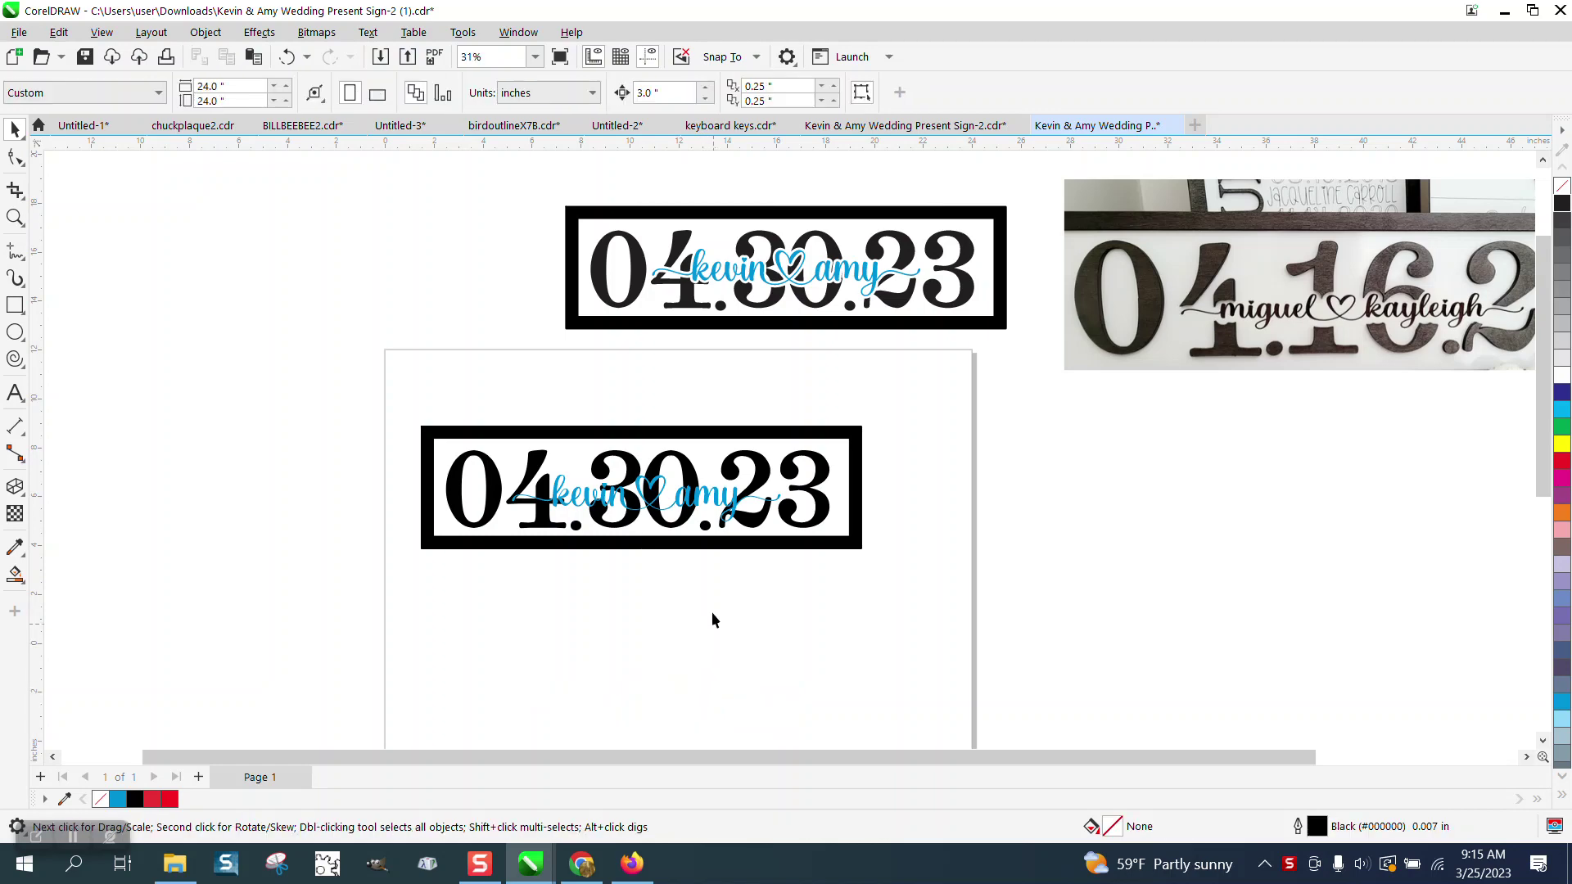
left_click(695, 508)
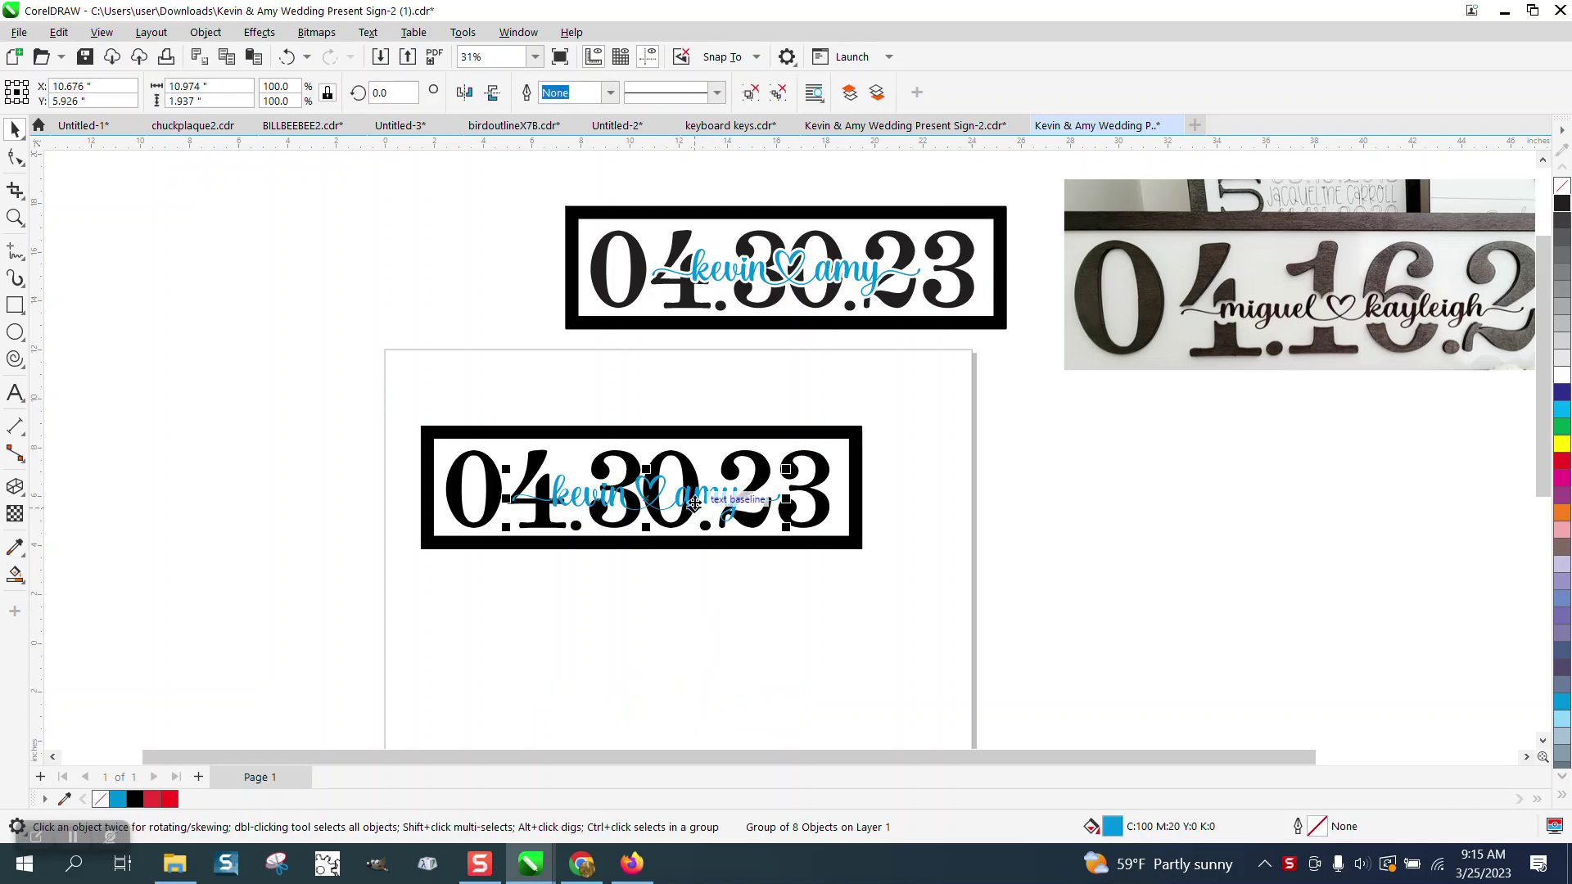
key("ctrl+z")
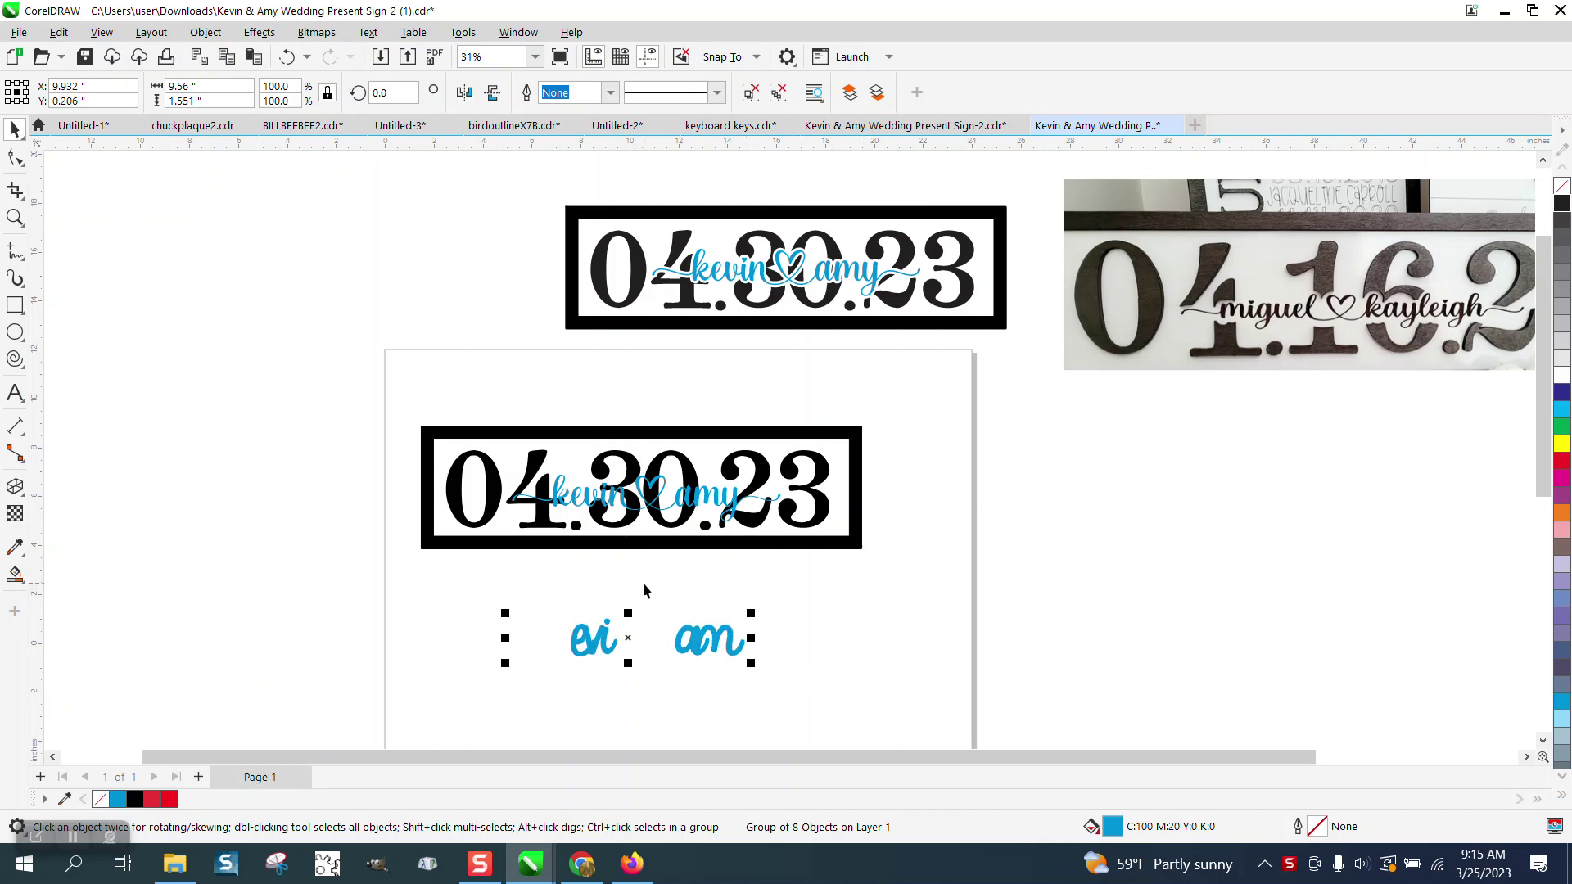
key("Delete")
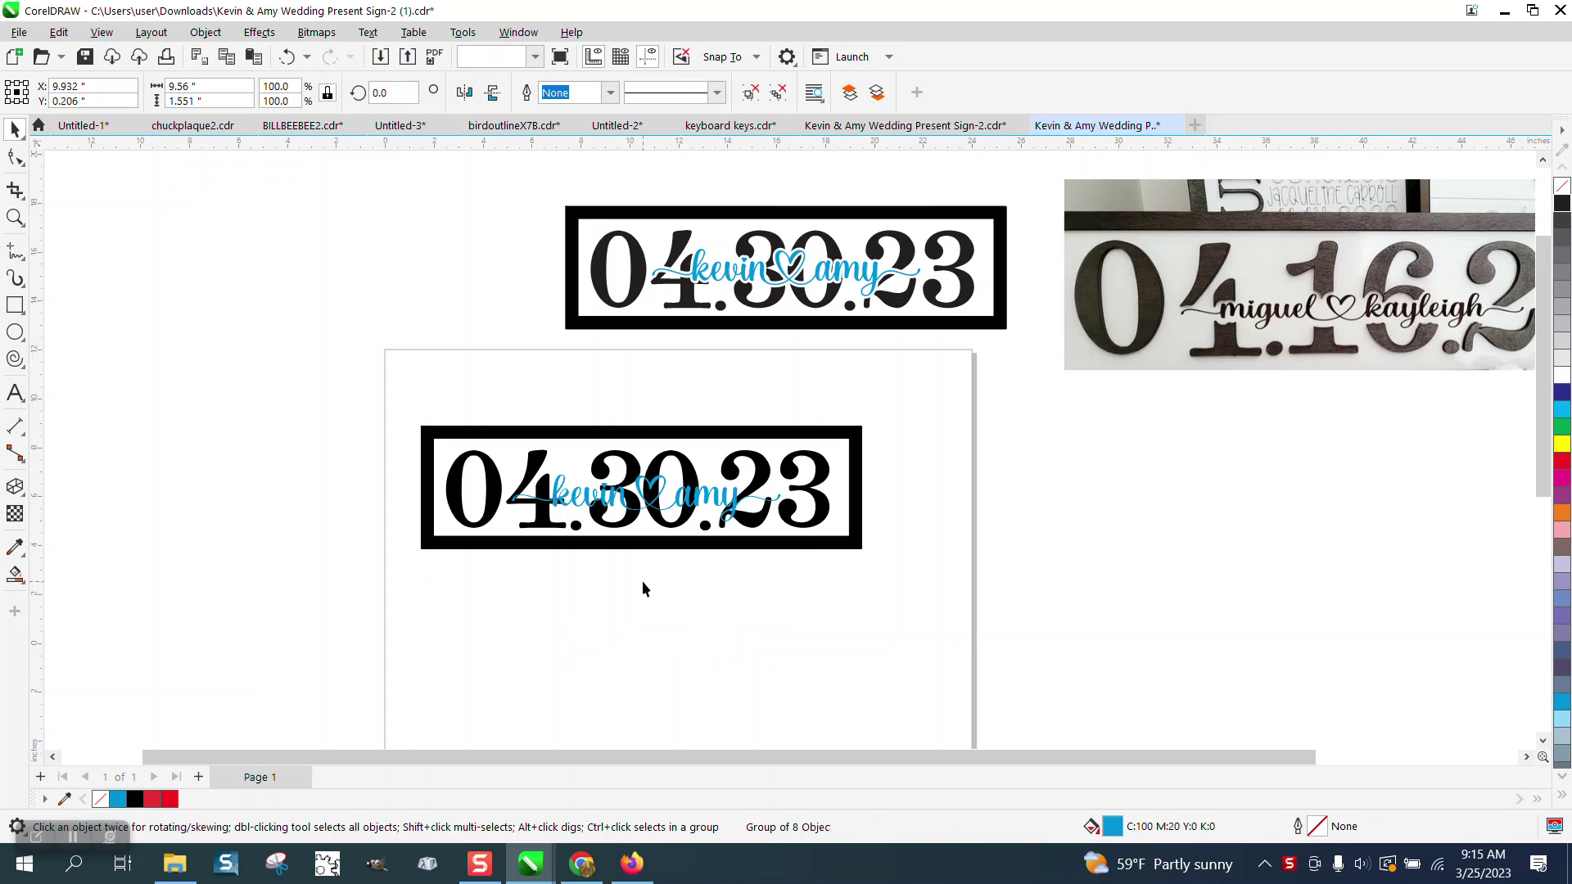
Set the nudge distance to 5" and nudge the names down below the lower date sign.
left_click(643, 492)
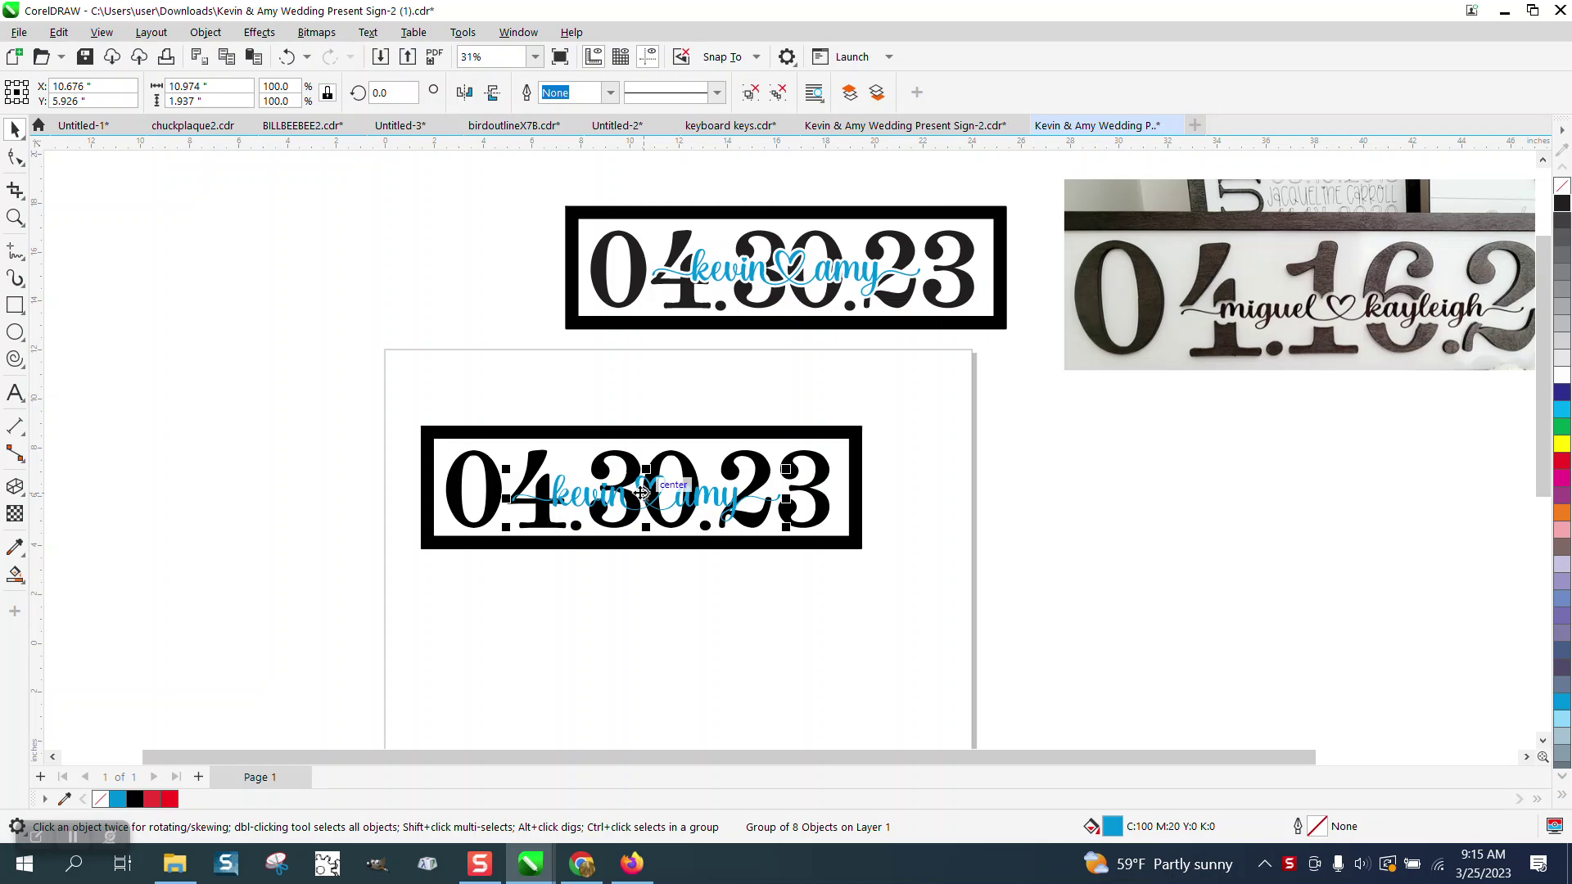
key("Down")
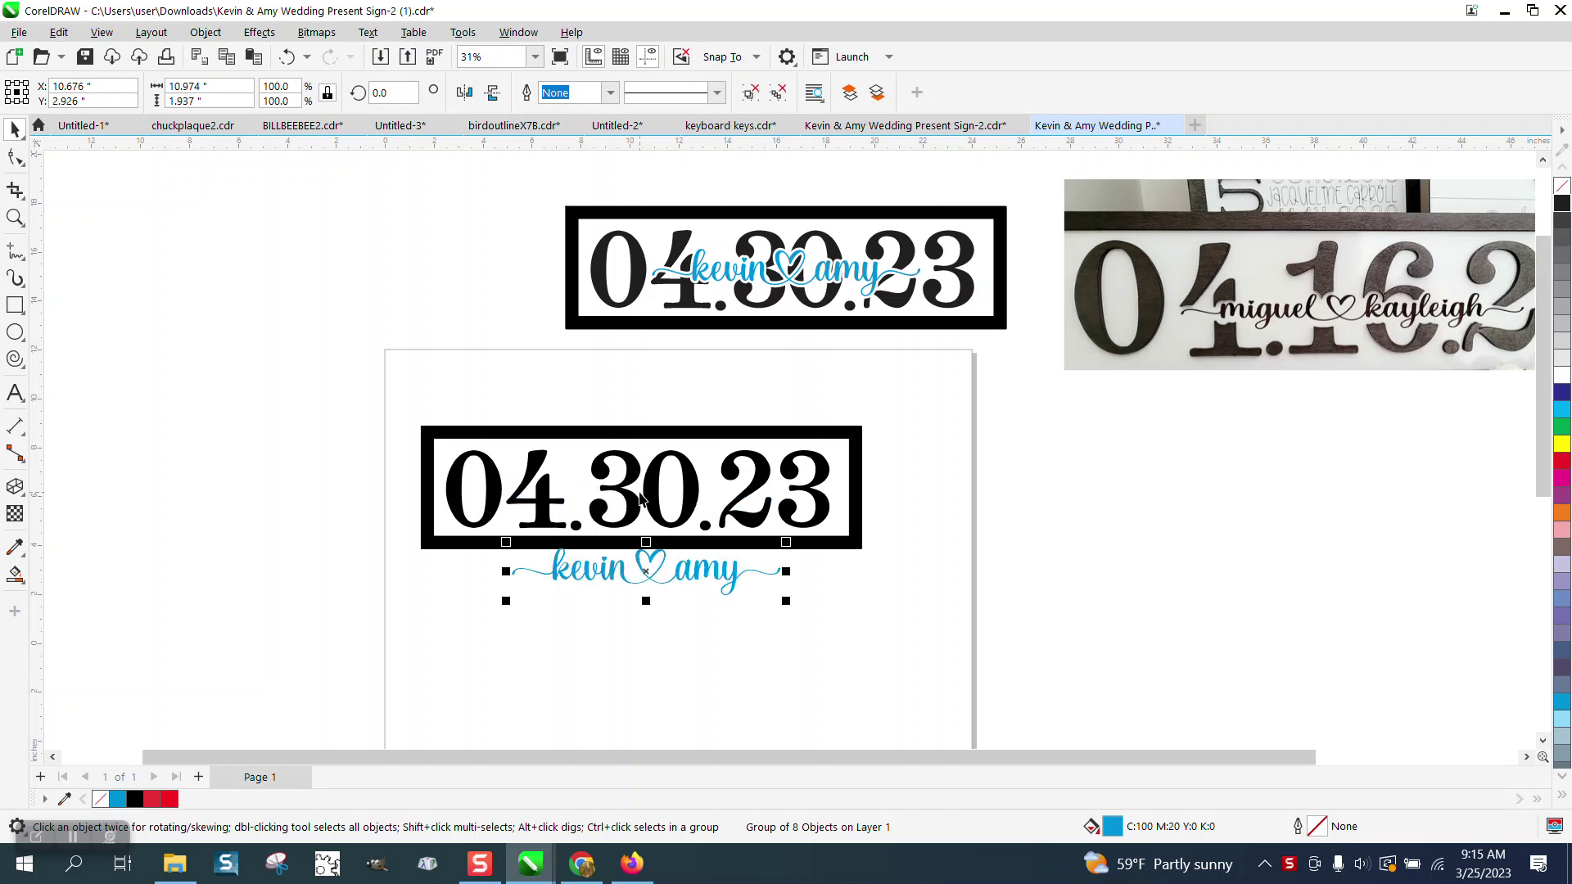
key("Up")
left_click(854, 342)
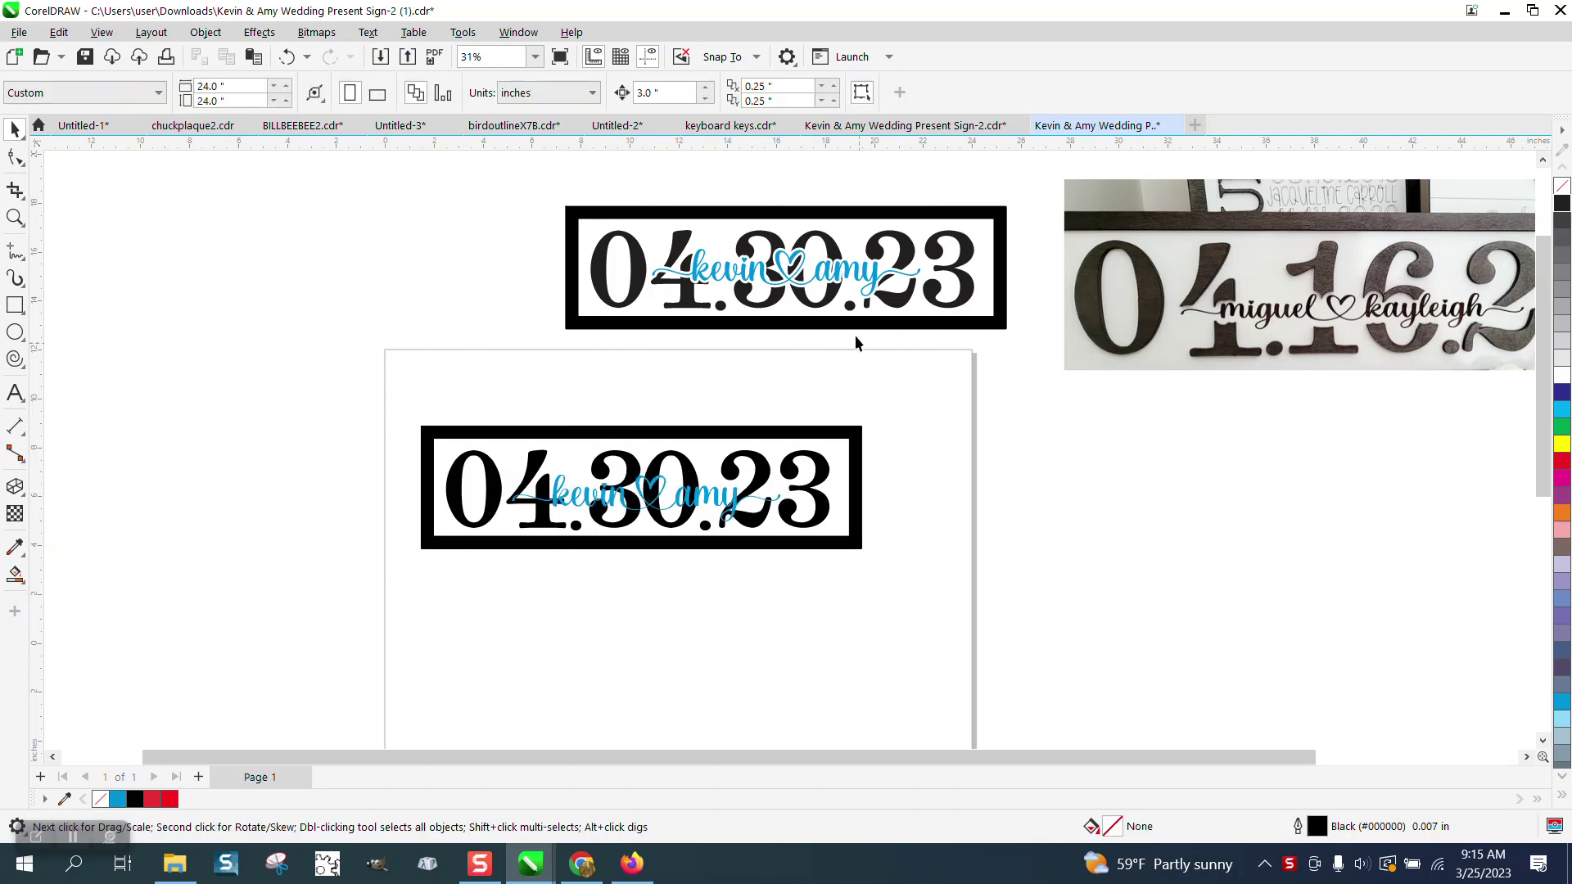
double_click(663, 92)
type("5")
left_click(736, 492)
key("Down")
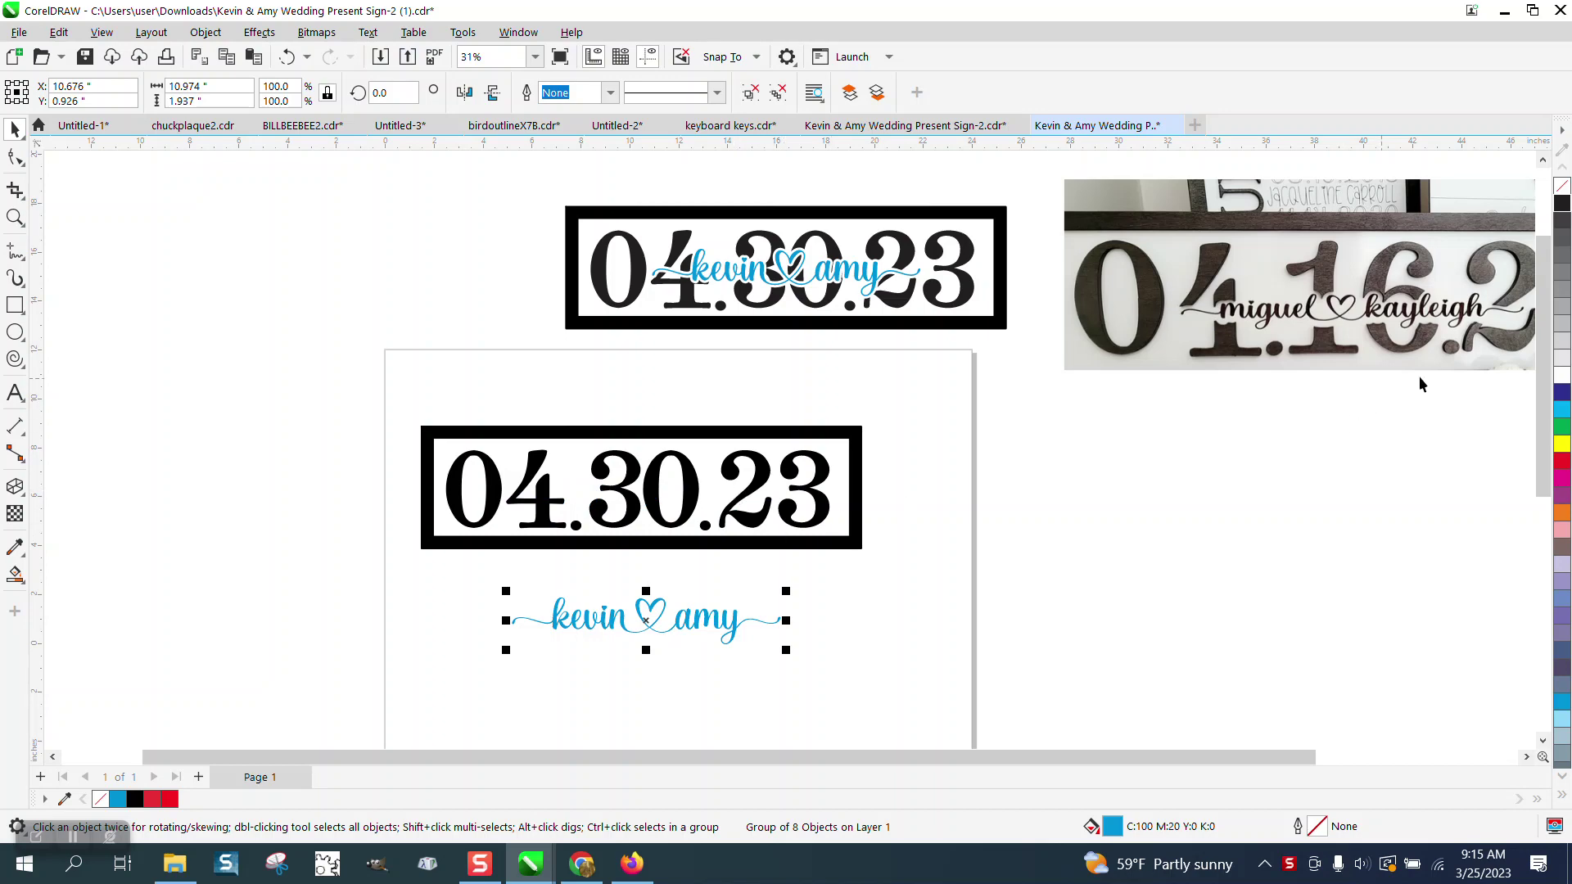
Give the kevin ♡ amy names no fill and a black hairline outline, then weld them into one curve.
left_click(1564, 194)
right_click(1563, 207)
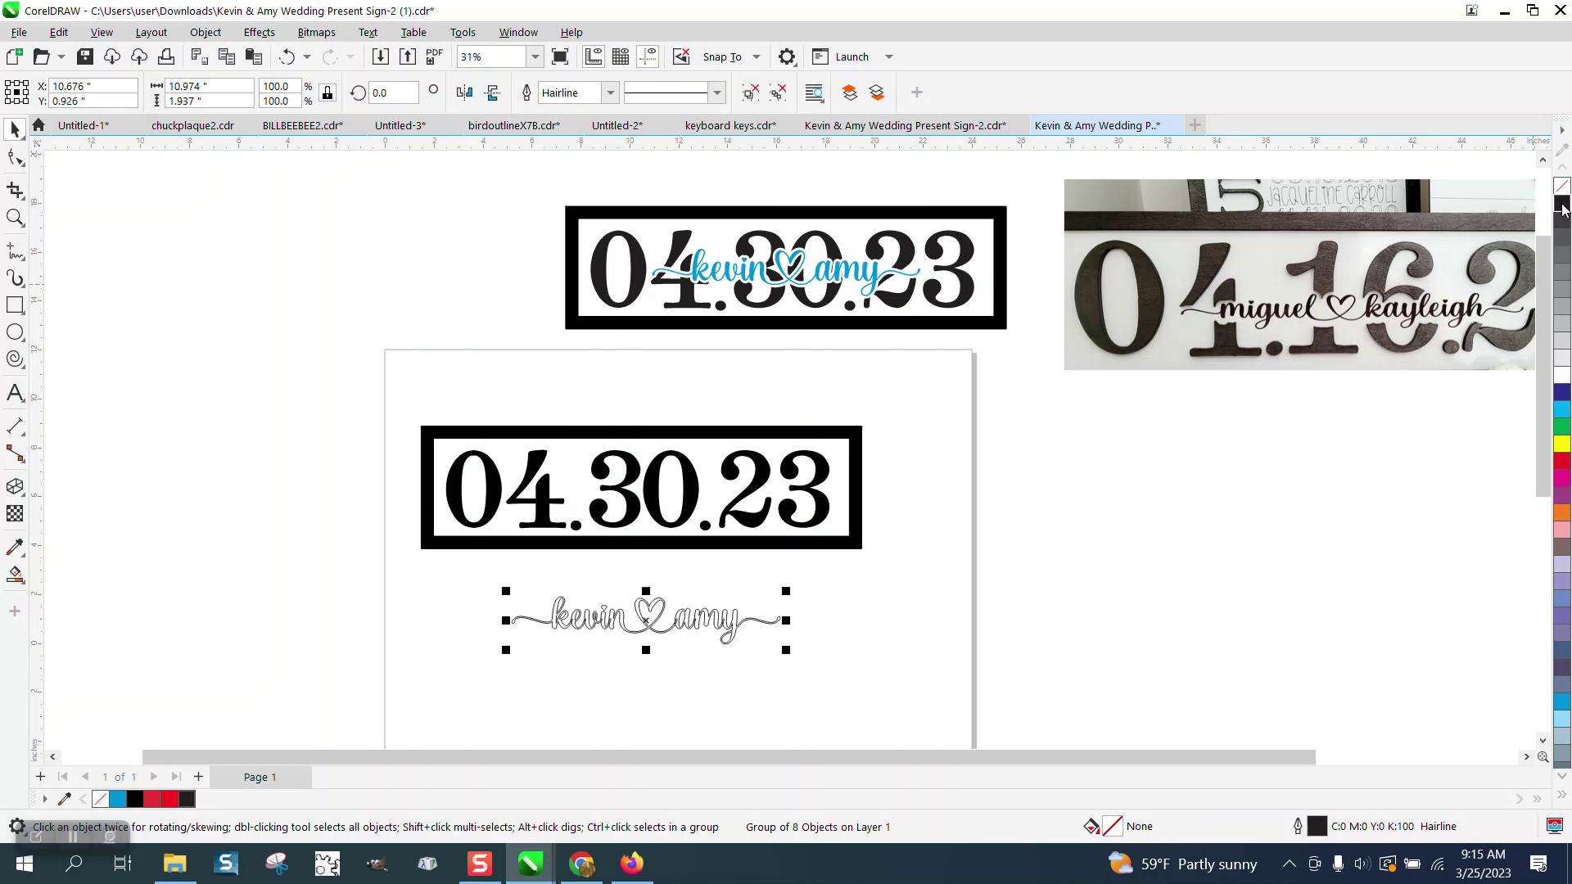
left_click(15, 217)
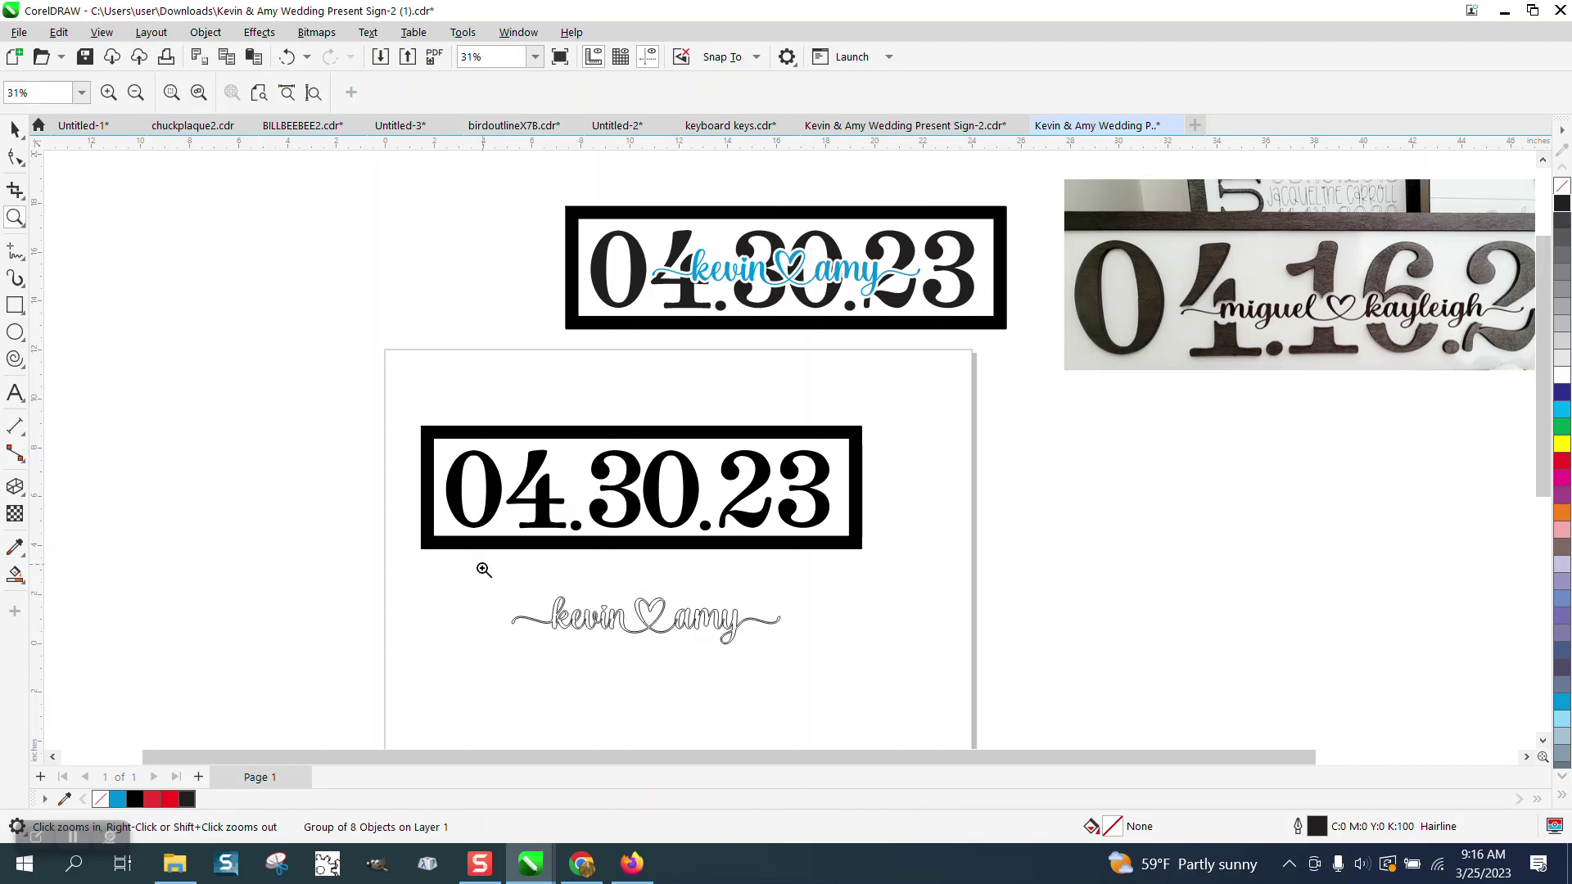
left_click_drag(484, 570, 919, 667)
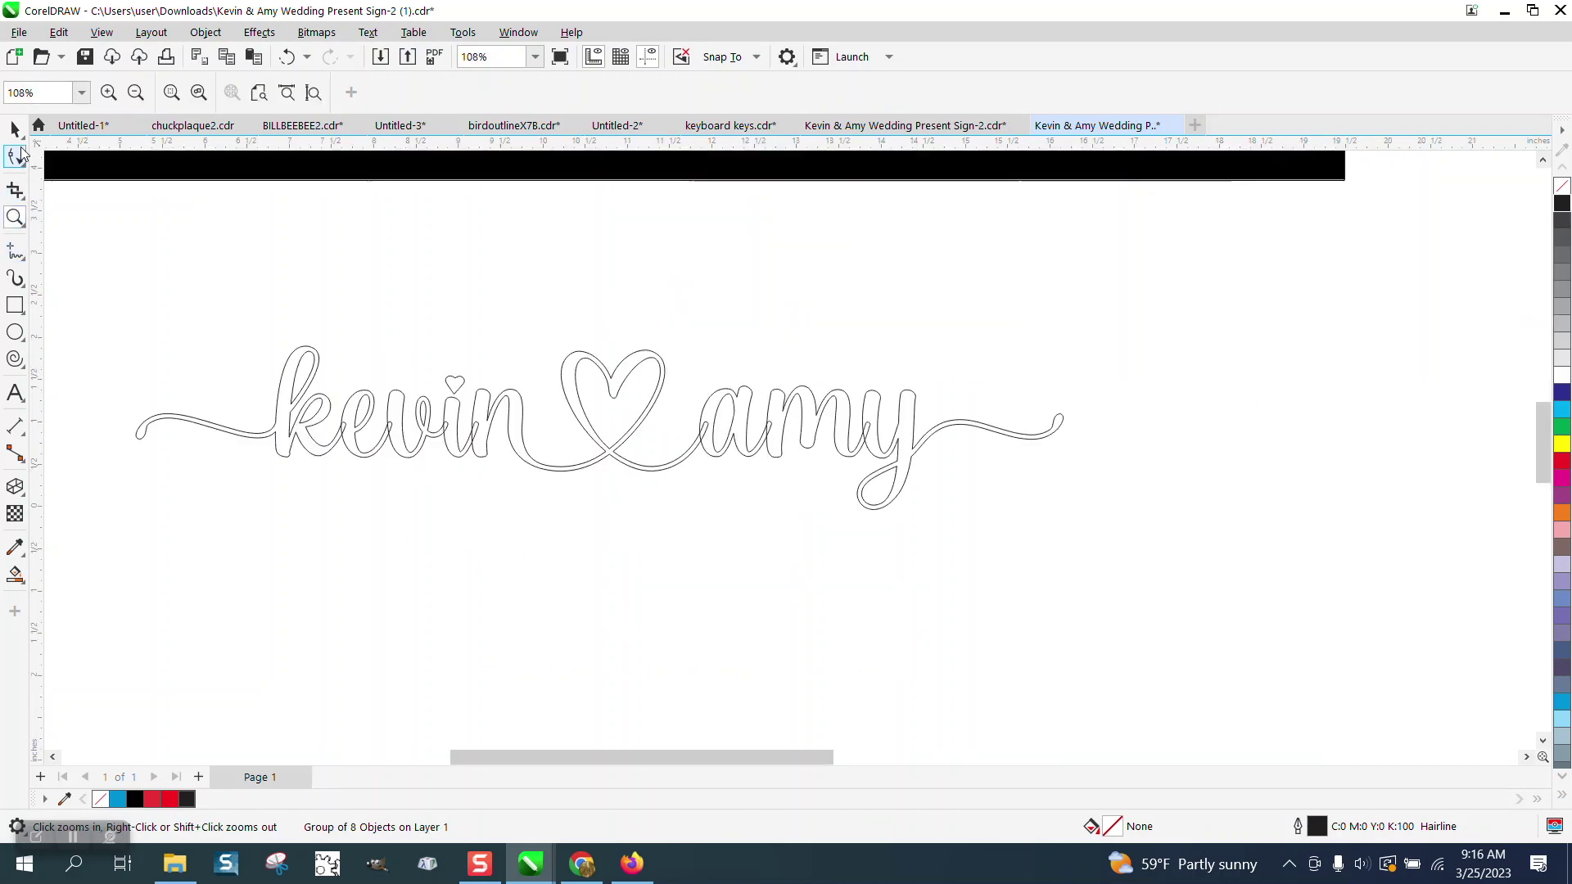
left_click(16, 131)
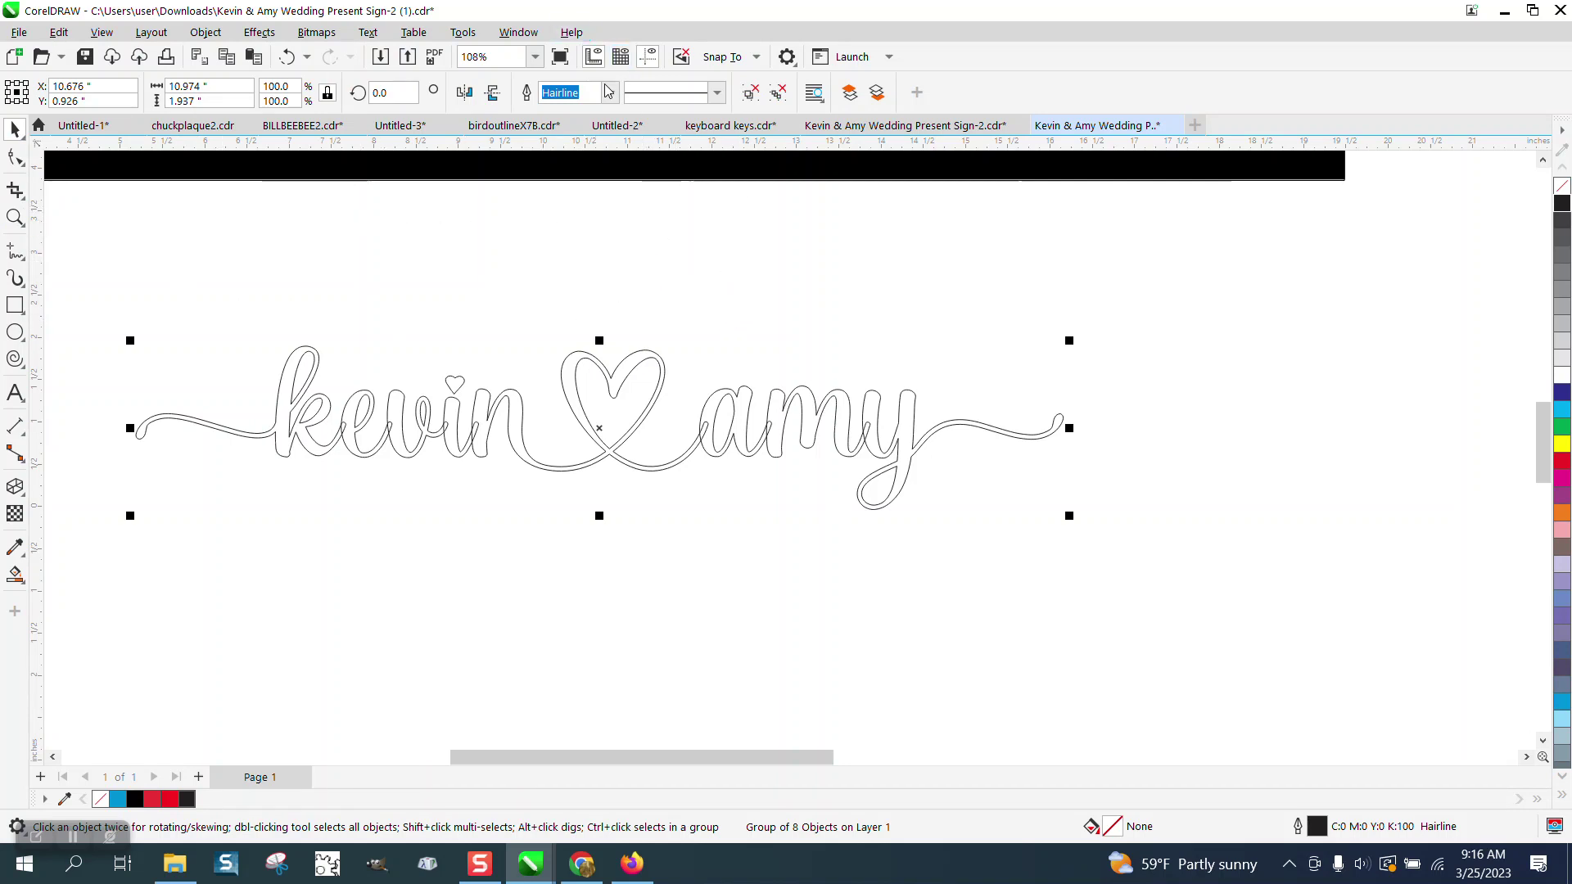
left_click(205, 32)
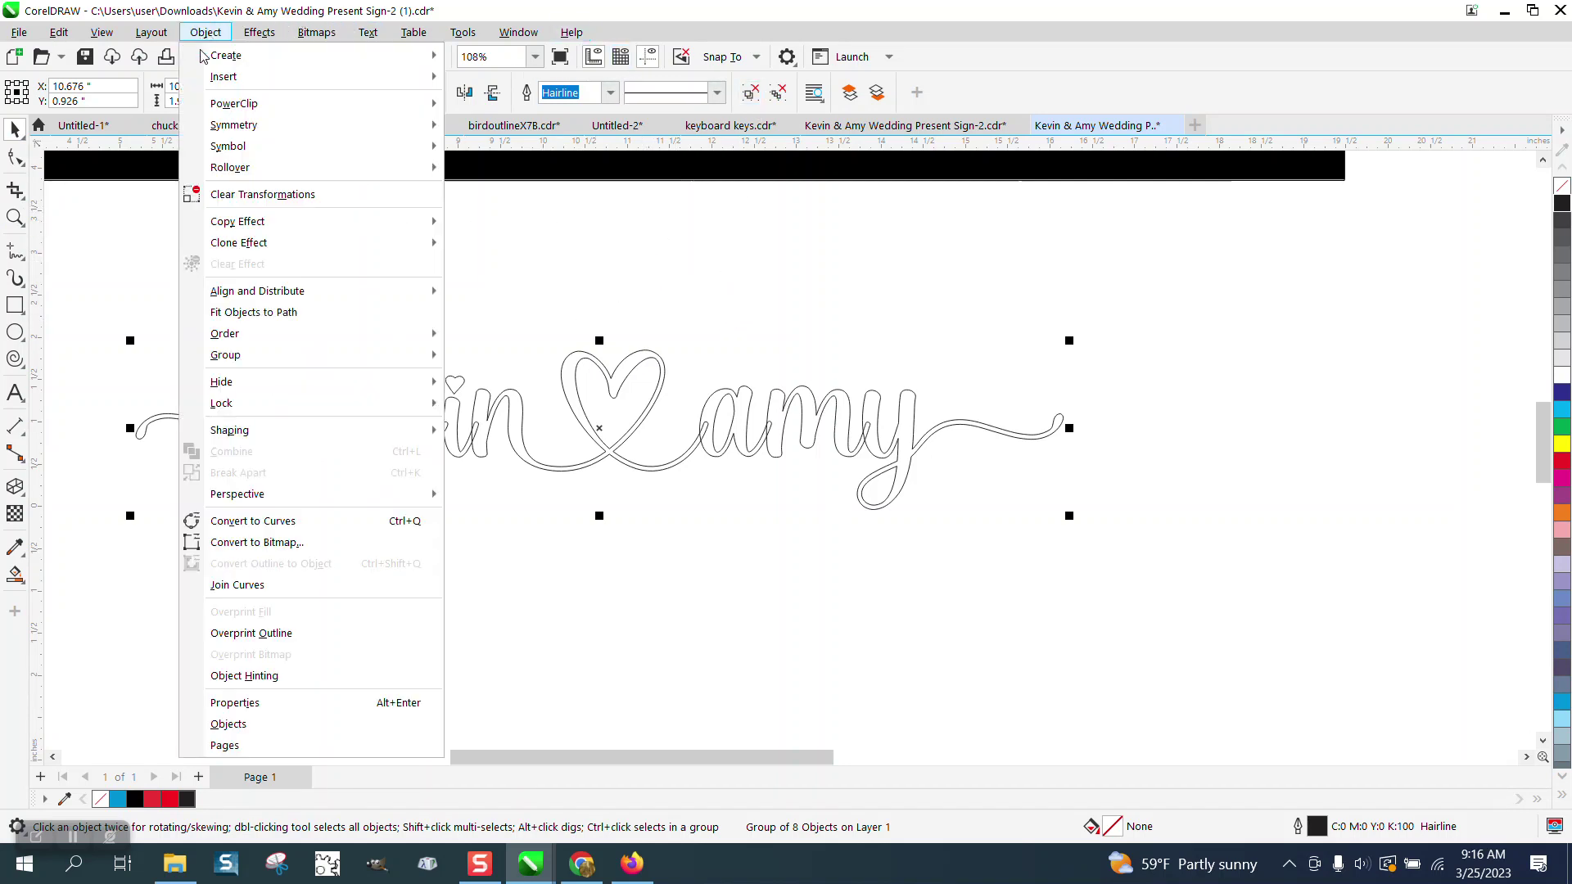
mouse_move(262, 432)
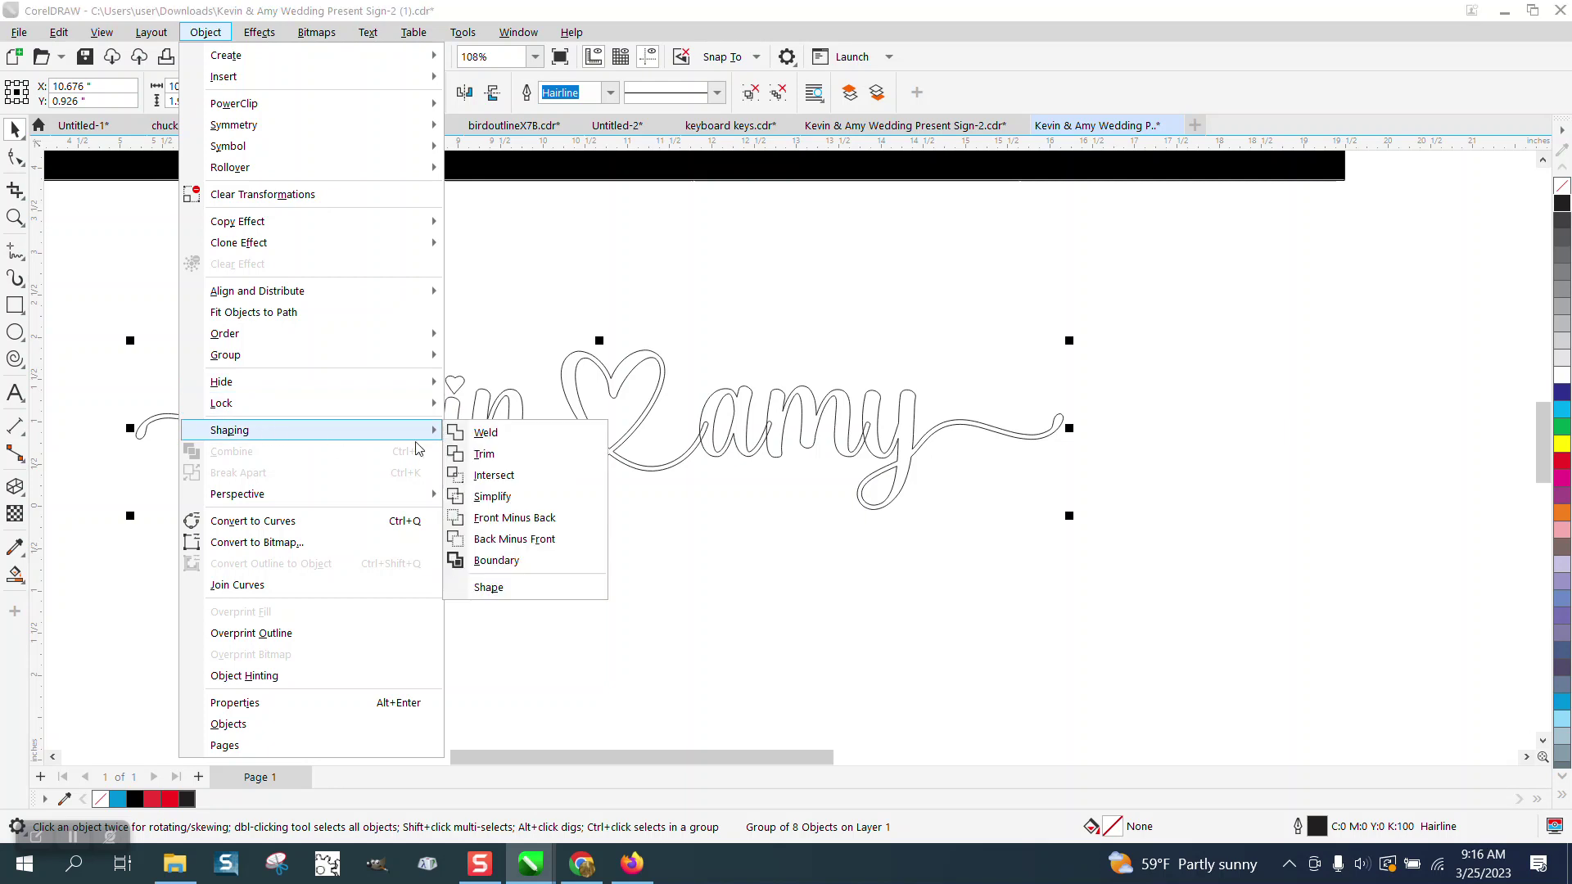
left_click(500, 441)
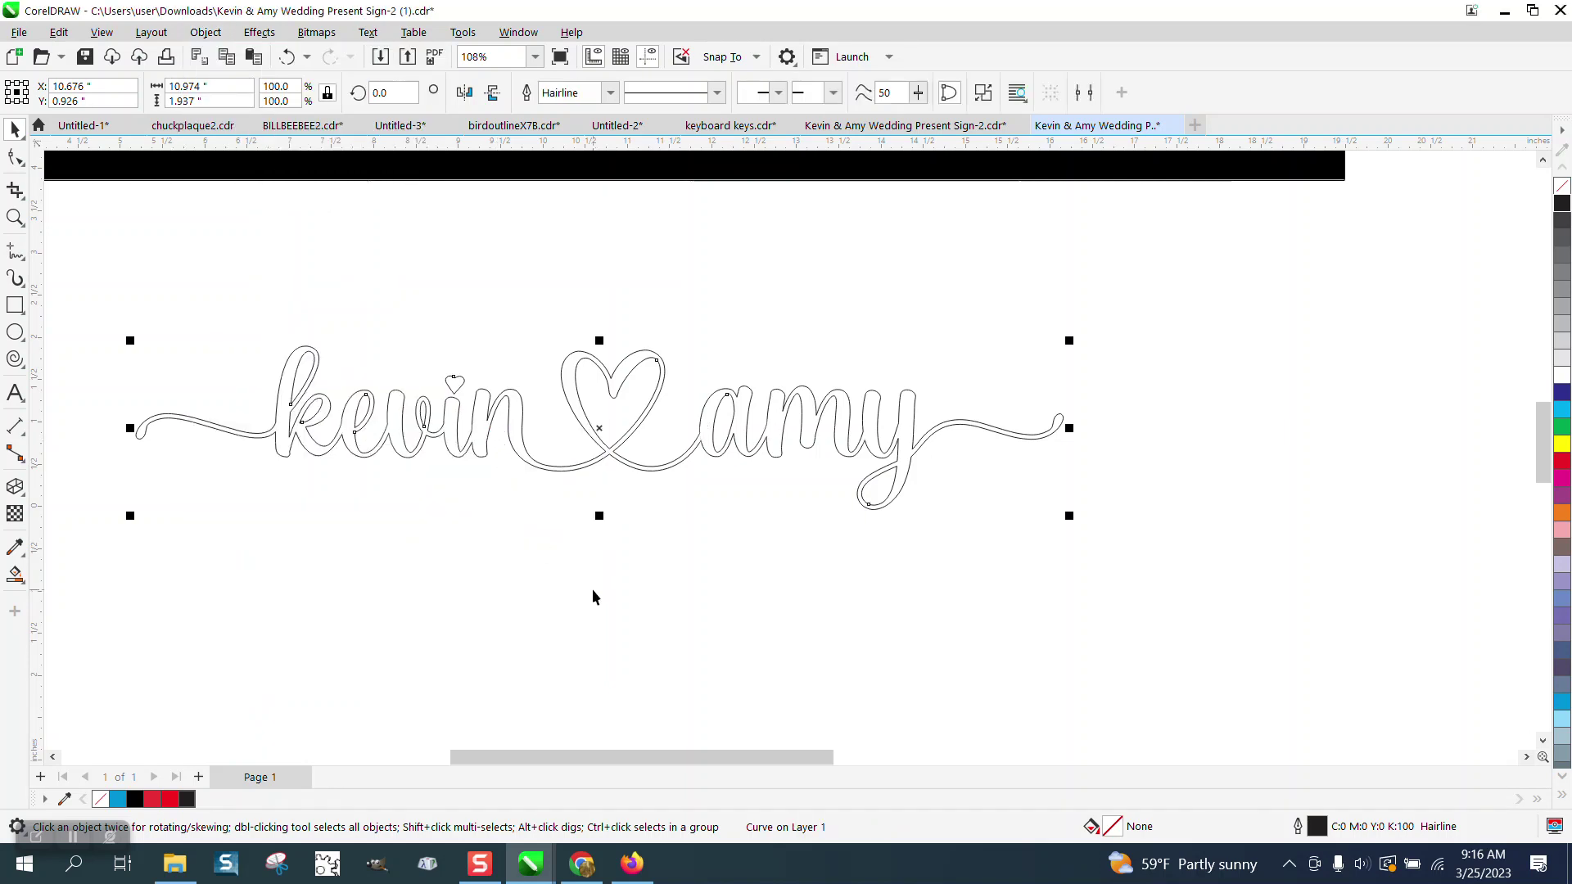
Zoom in tightly on the welded kevin ♡ amy script and select that curve.
scroll(591, 588, "down", 1)
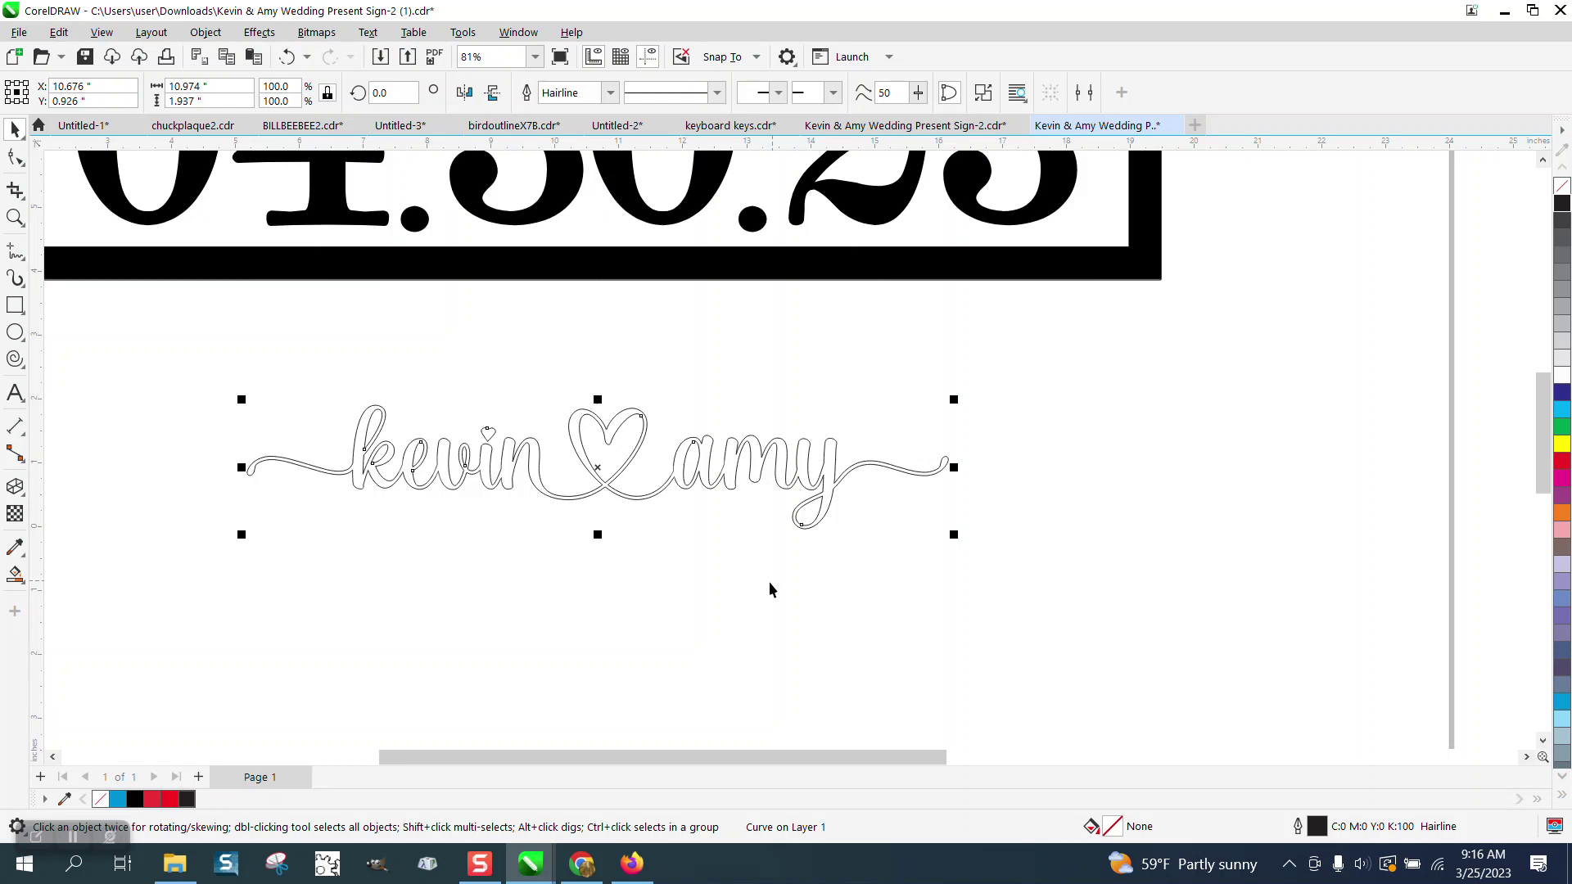
scroll(769, 589, "down", 1)
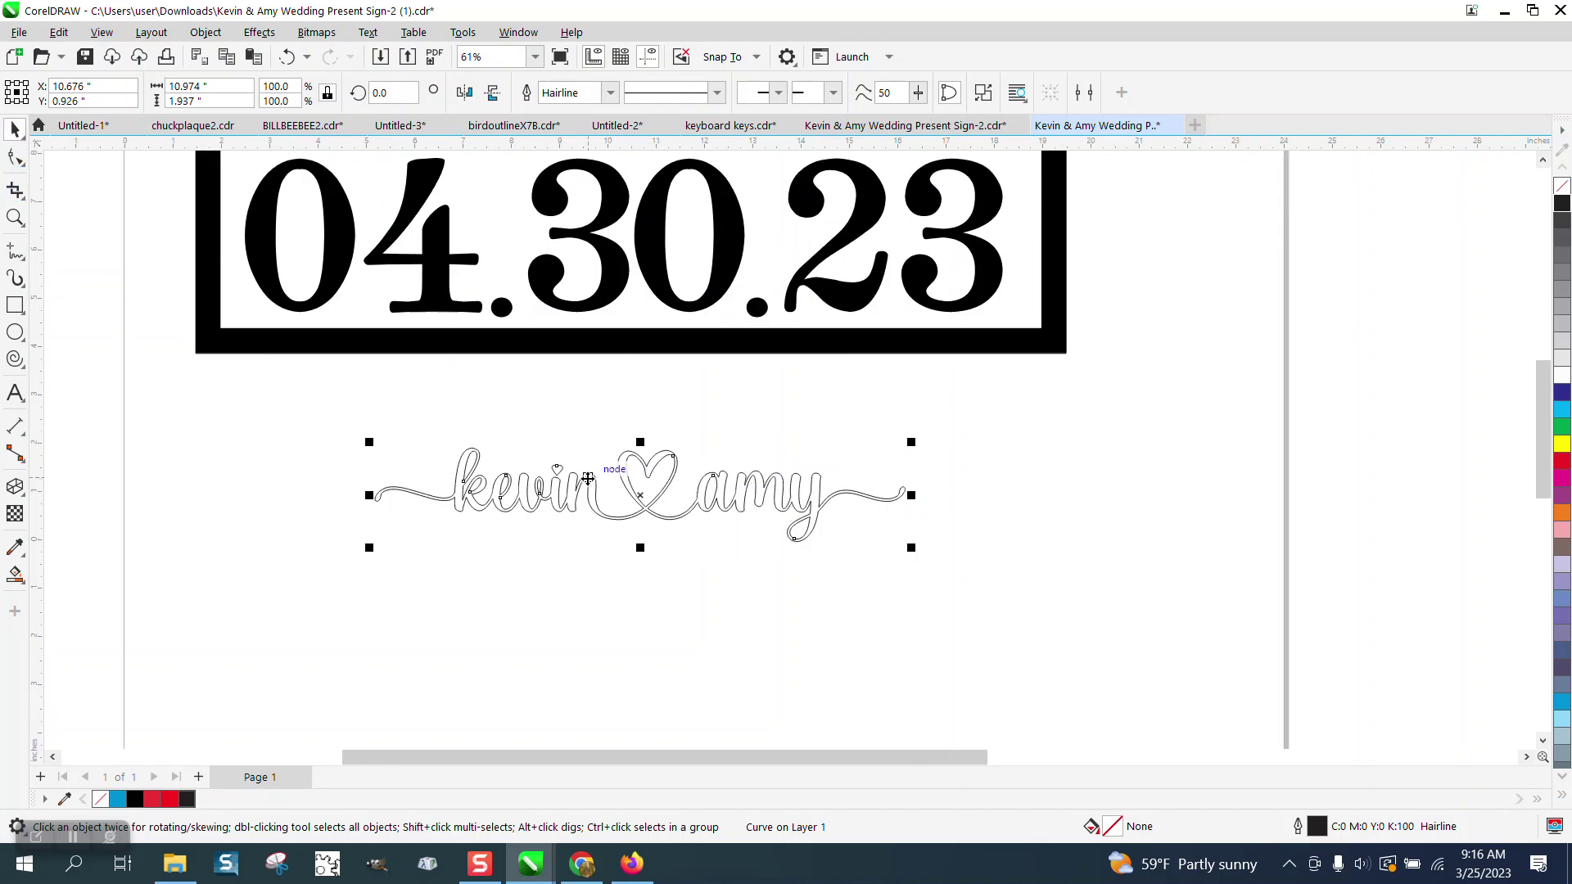
scroll(635, 479, "down", 1)
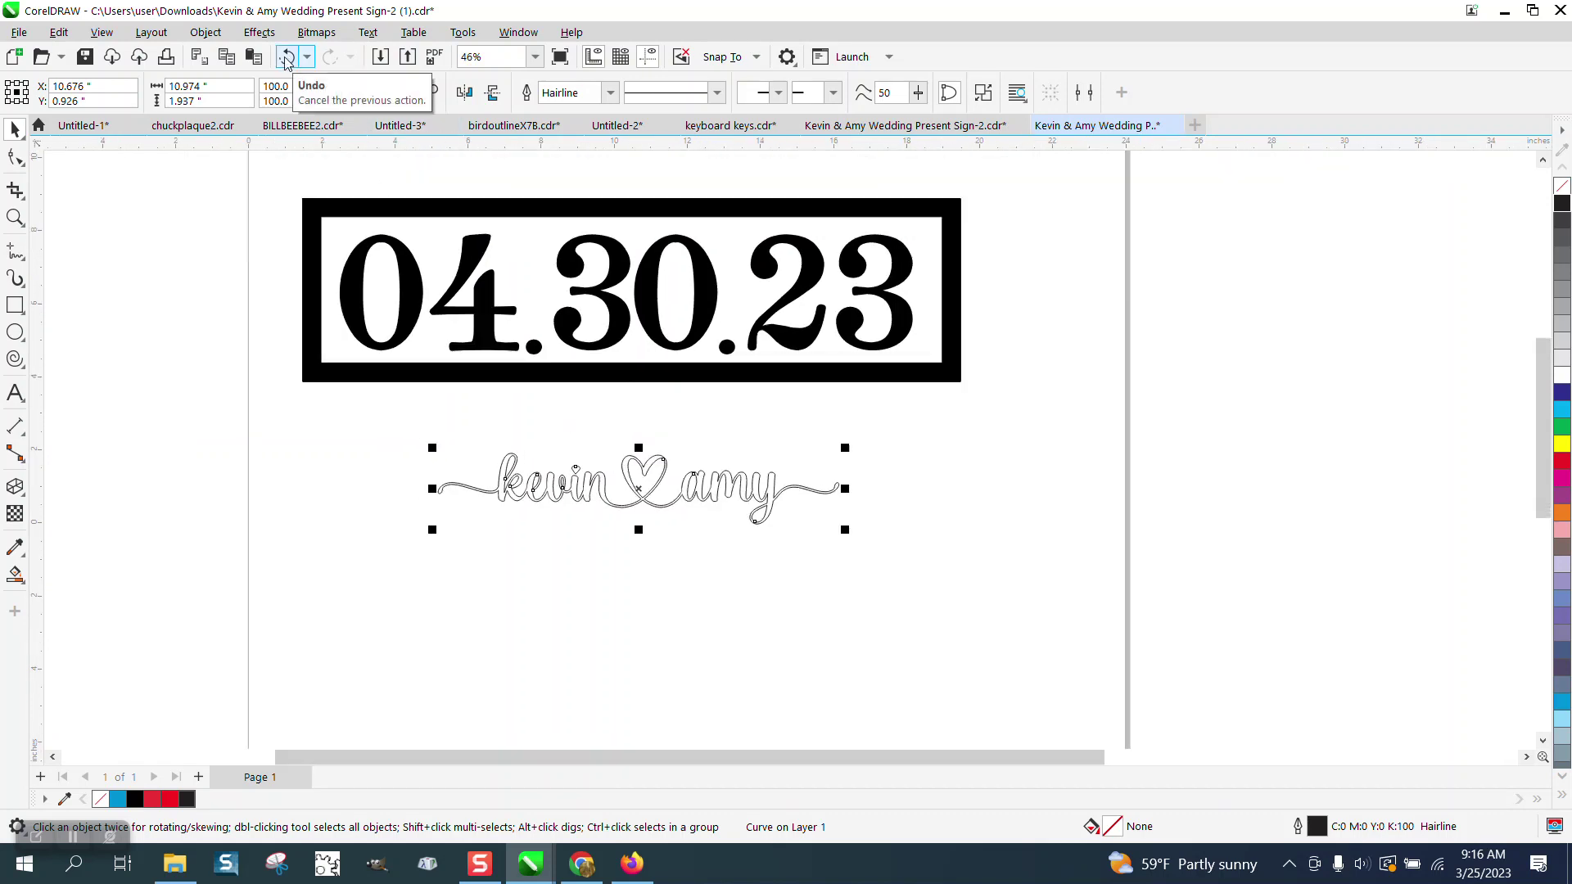
left_click(16, 218)
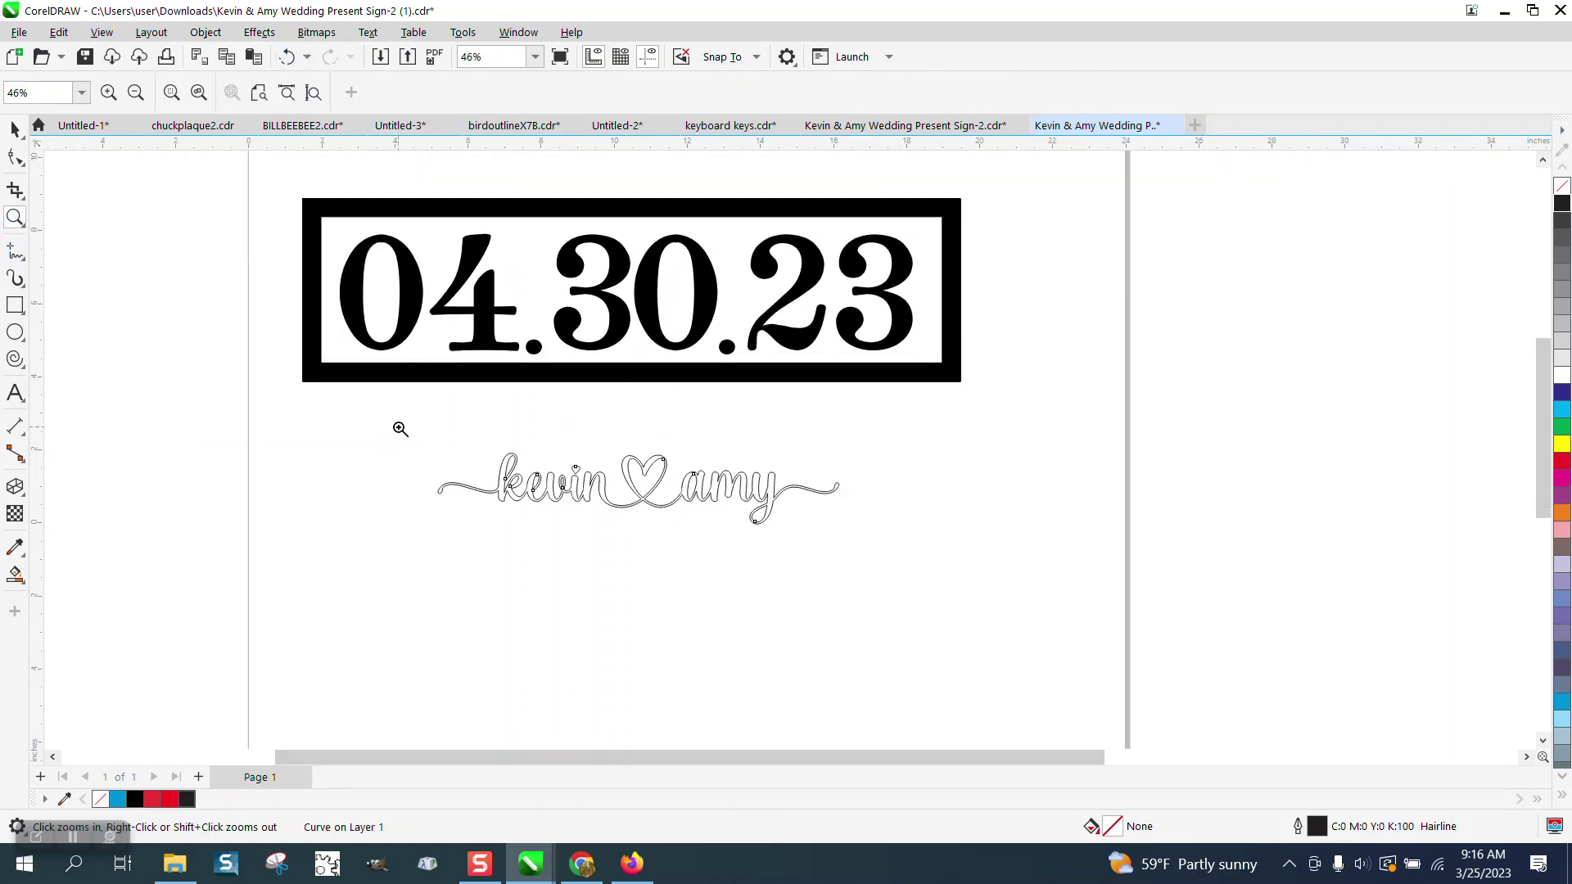
left_click_drag(396, 431, 958, 614)
left_click(15, 129)
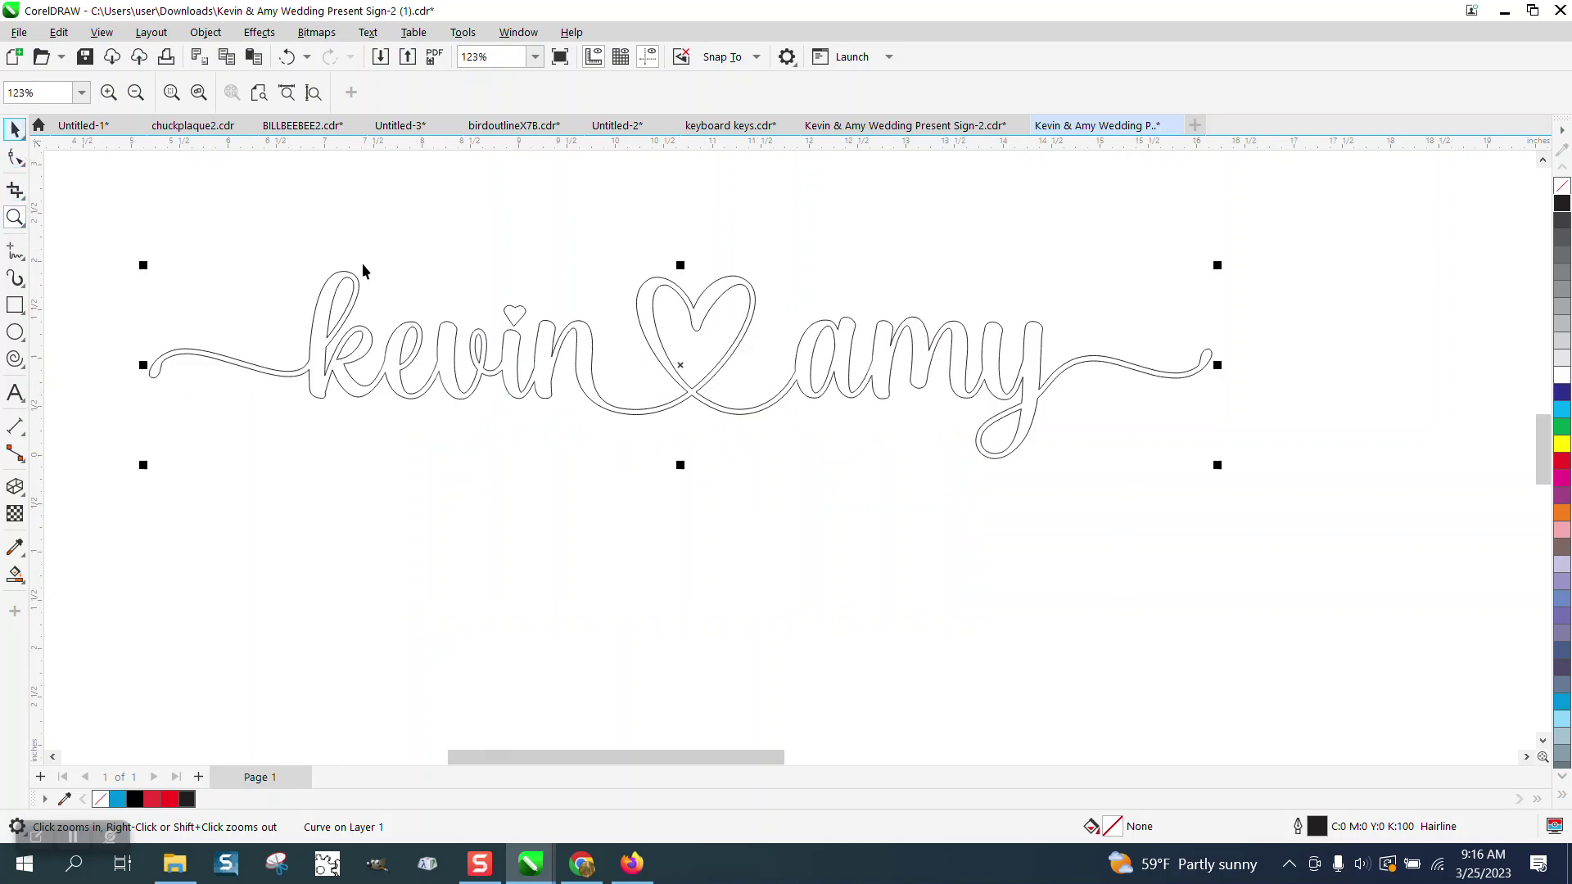
Apply a 1-step, 0.1-inch outside contour with round corners to the kevin ♡ amy curve.
left_click(259, 32)
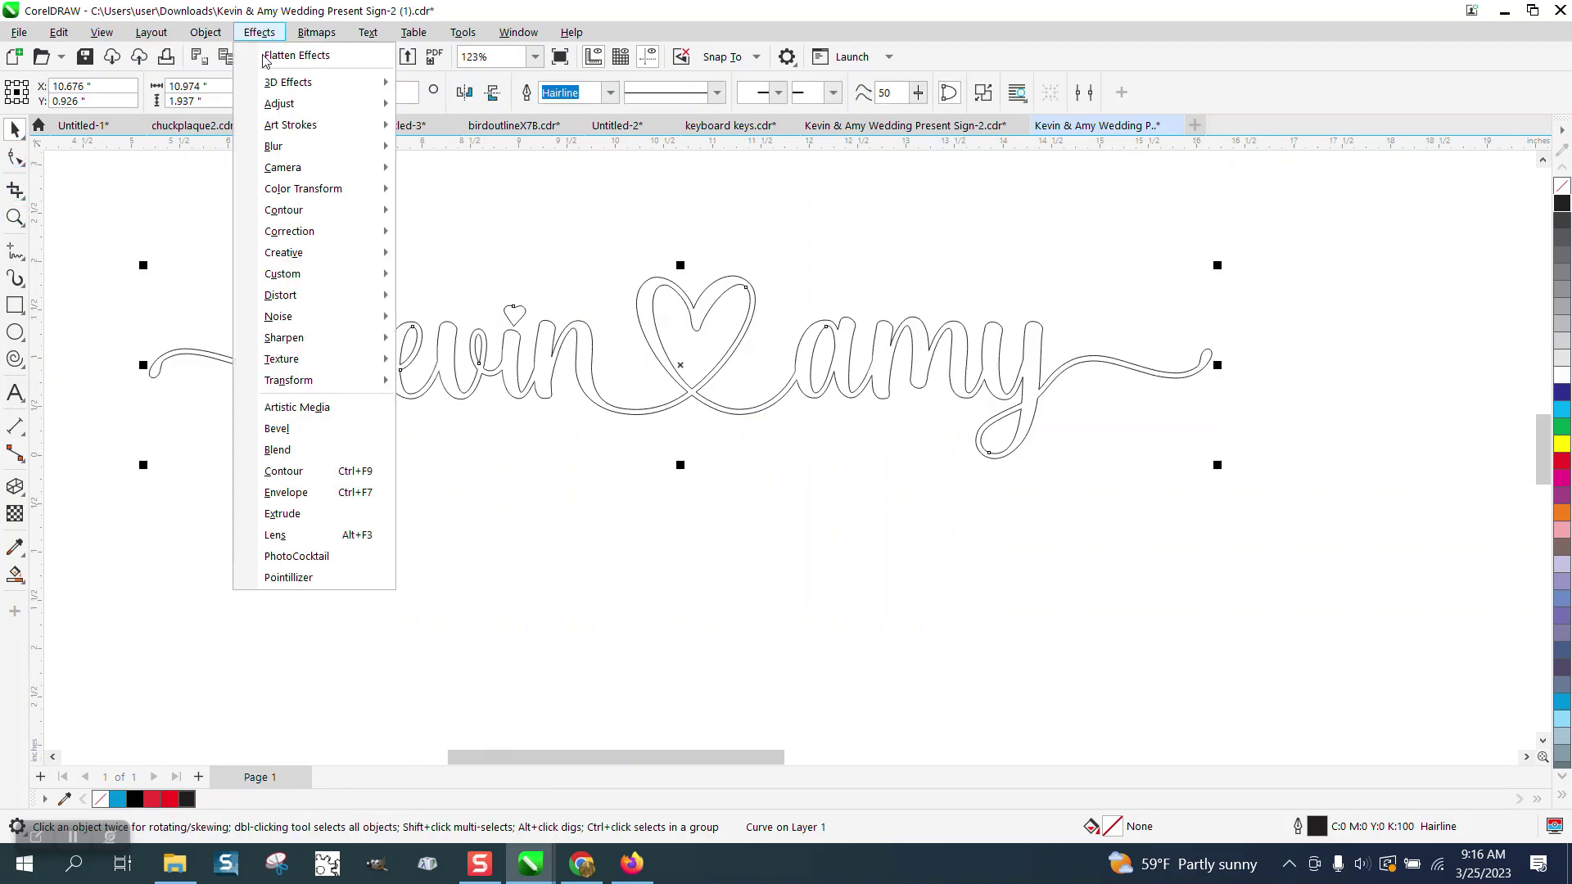
left_click(295, 472)
scroll(293, 475, "right", 2)
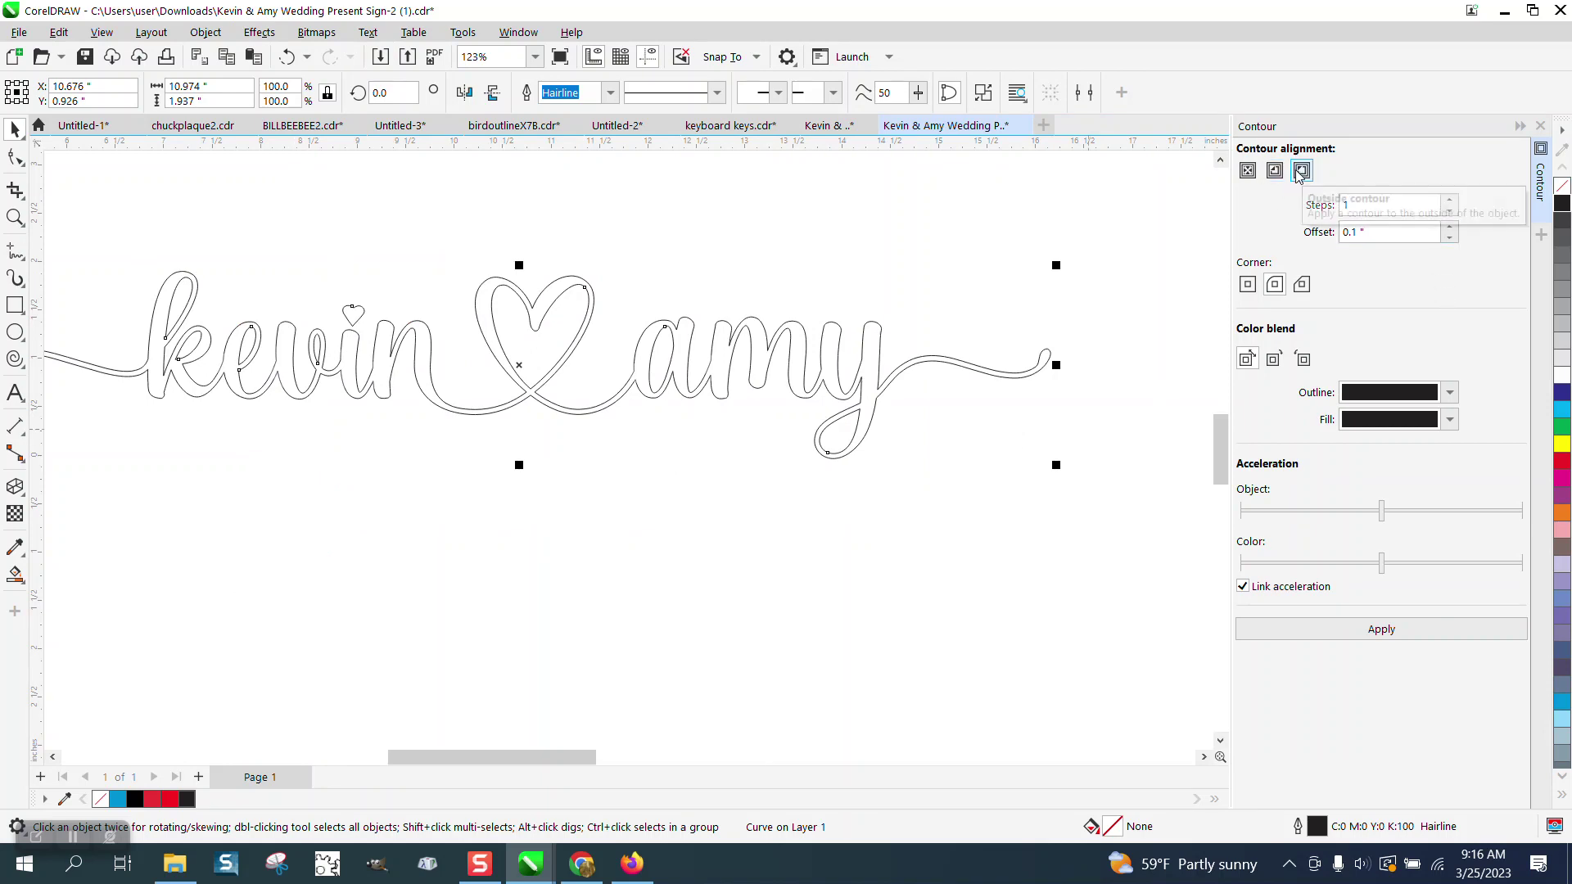
left_click(1275, 284)
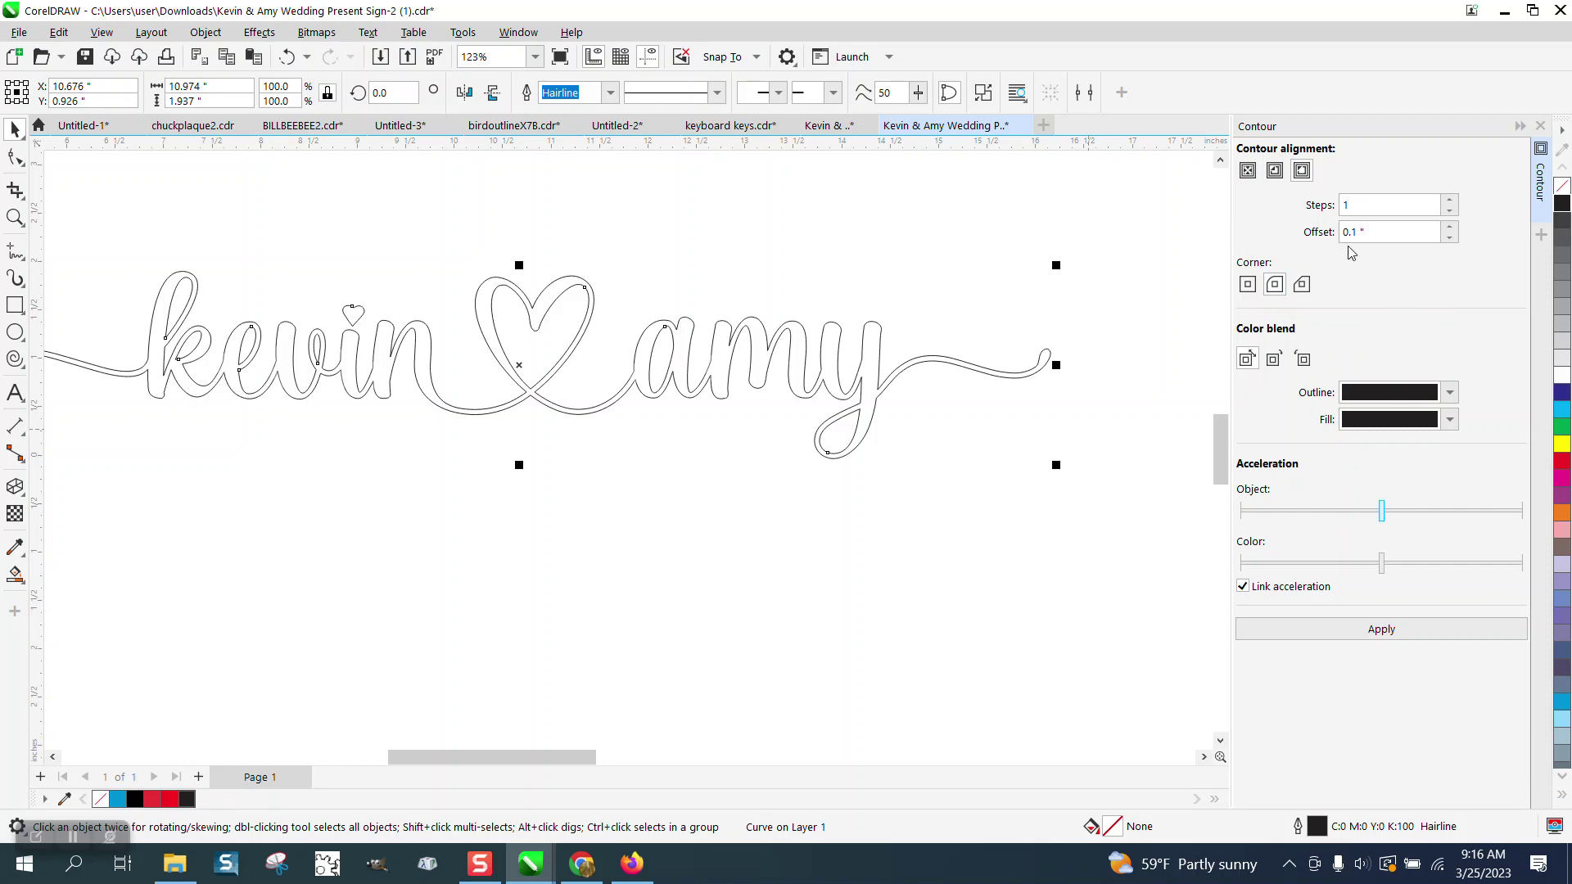
left_click(1370, 634)
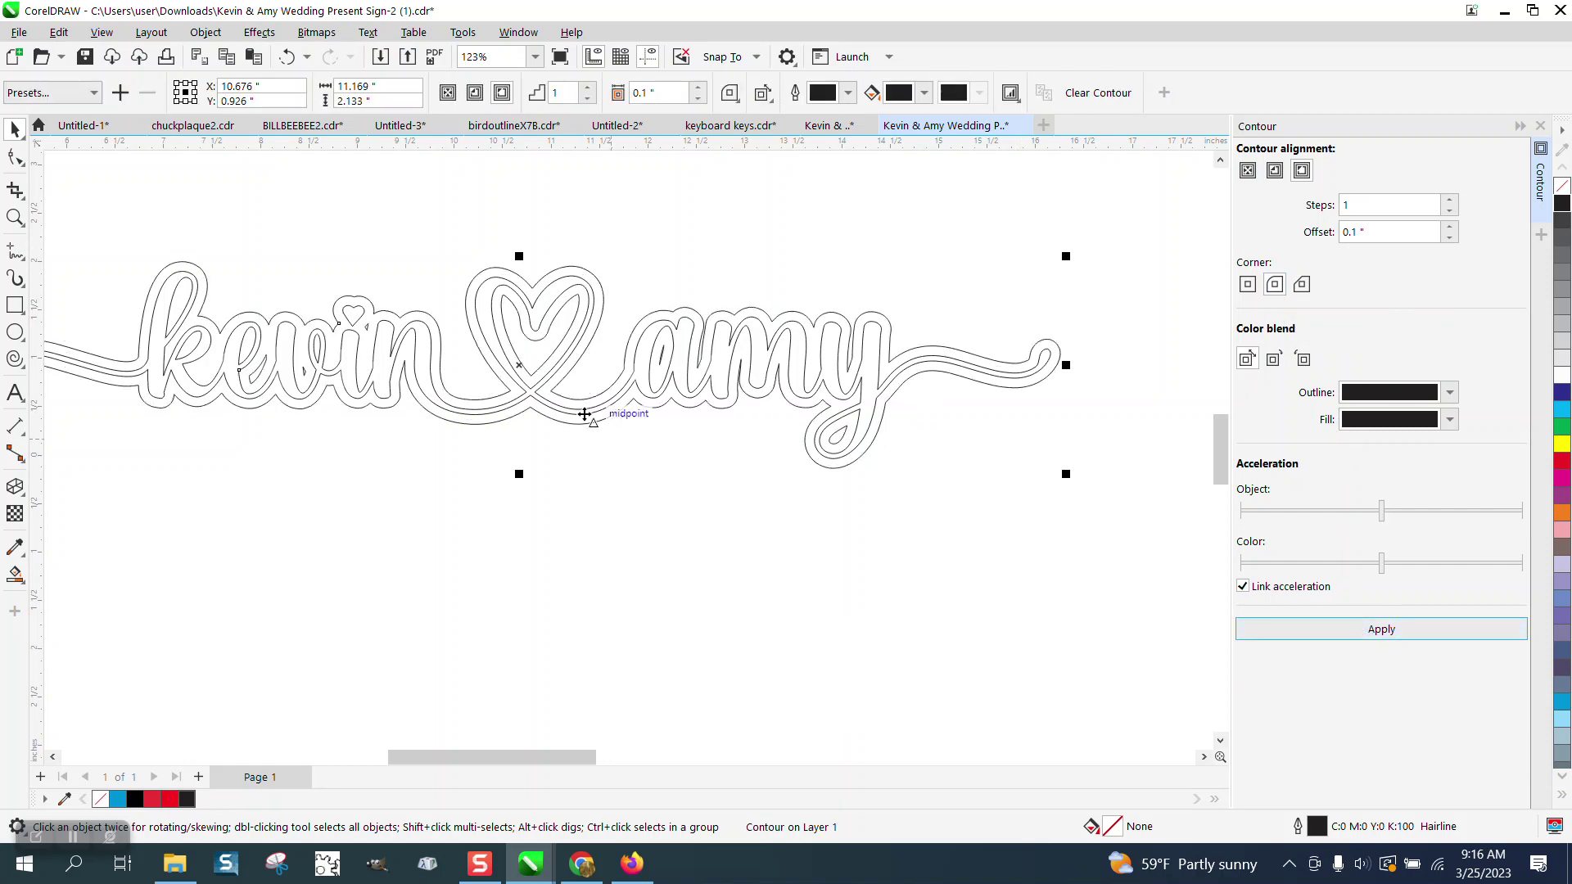
Break the contour apart and select the separated outer curve.
left_click(220, 37)
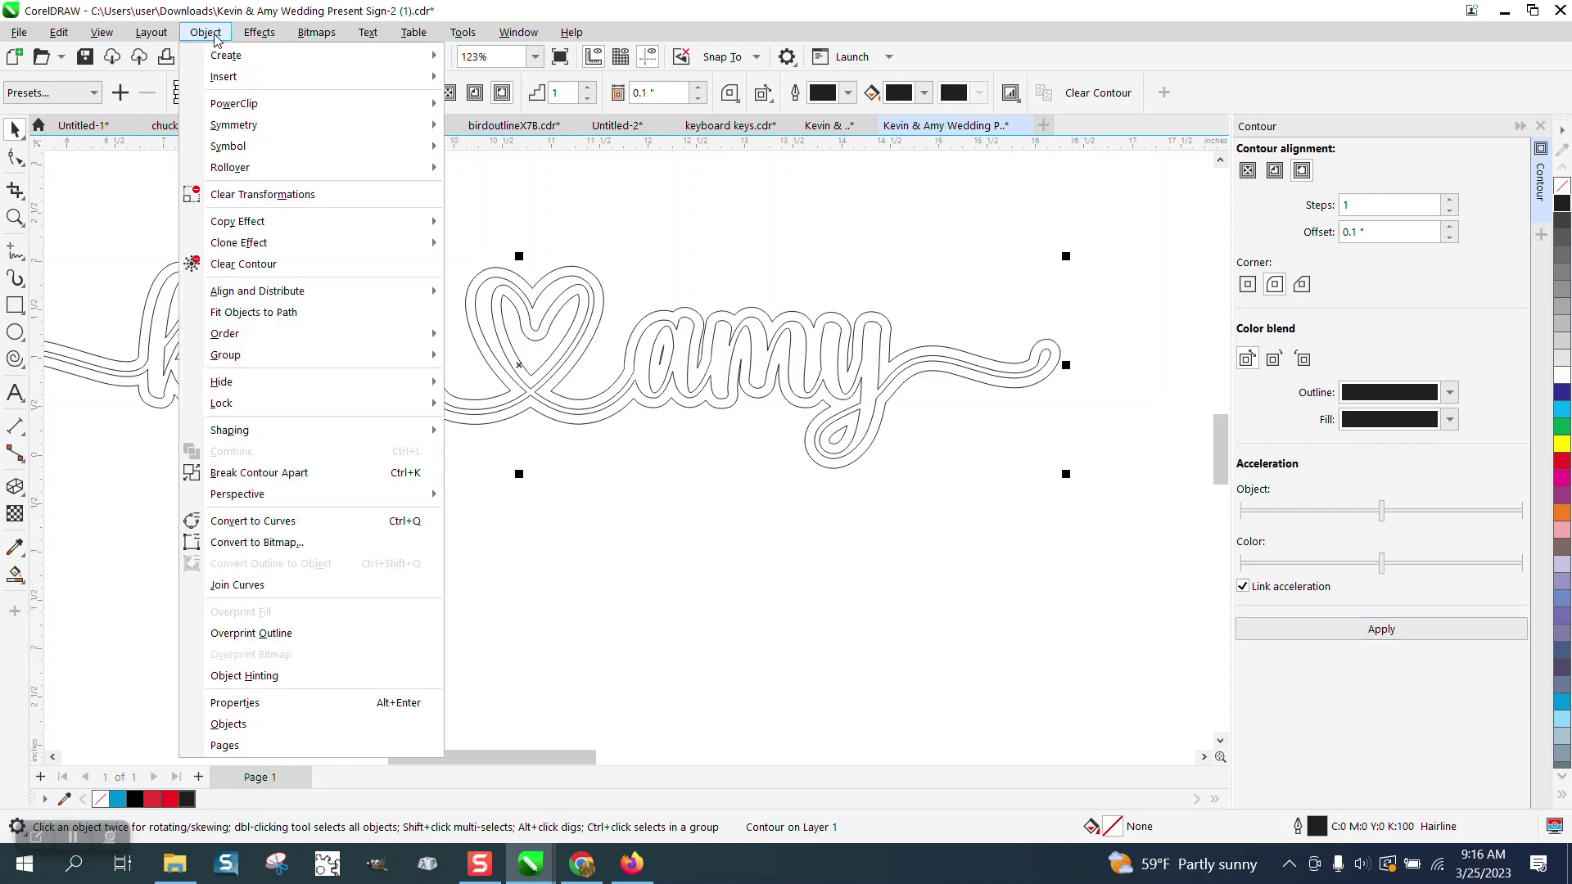
left_click(267, 481)
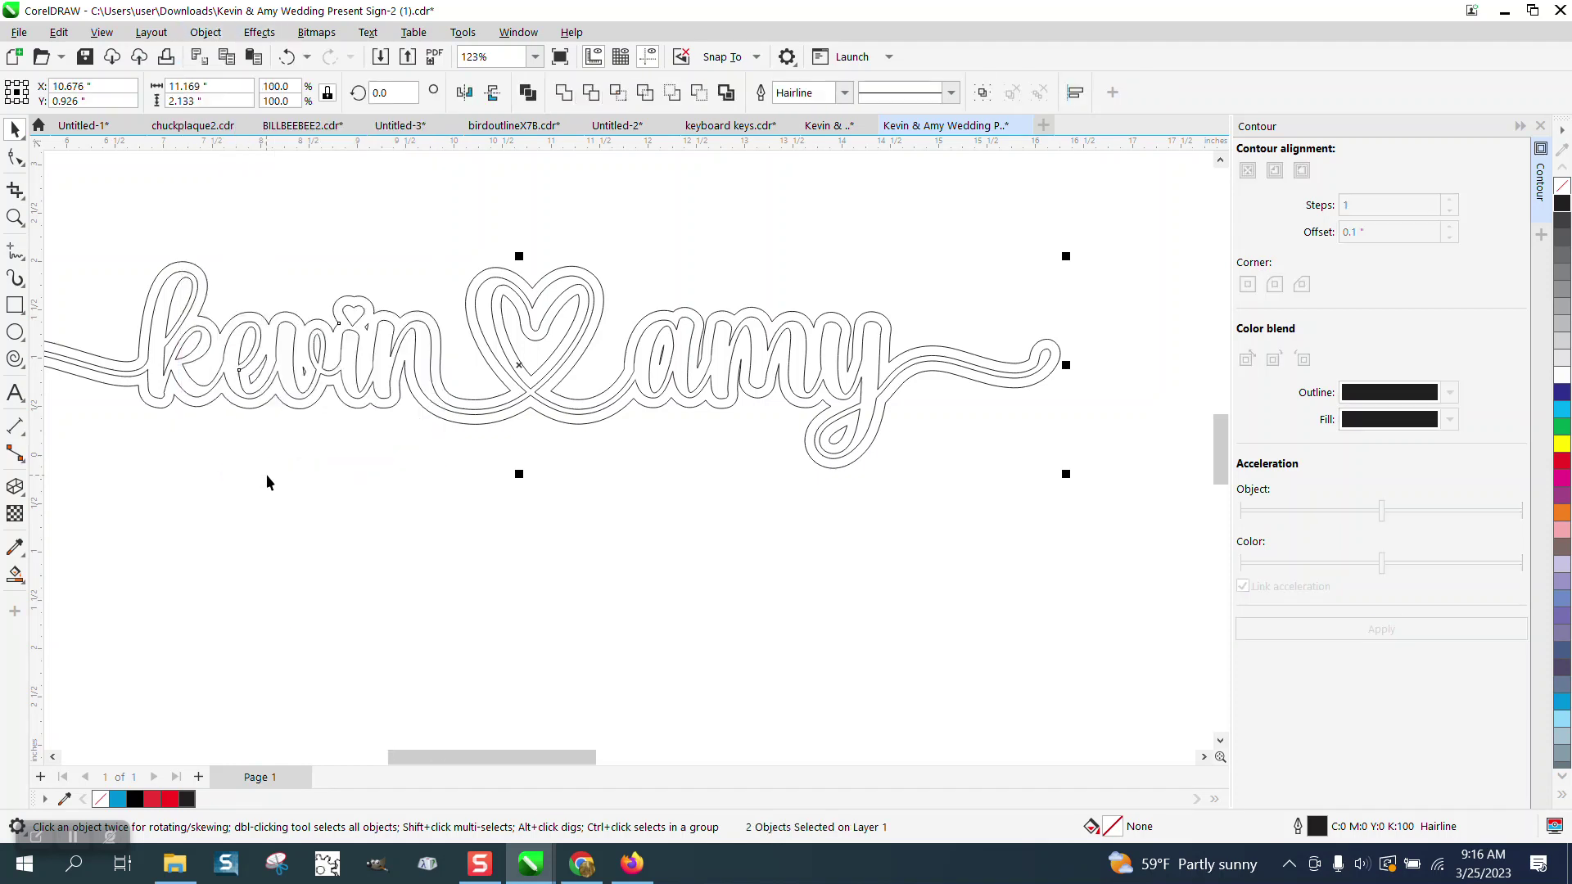
left_click(195, 211)
left_click(197, 267)
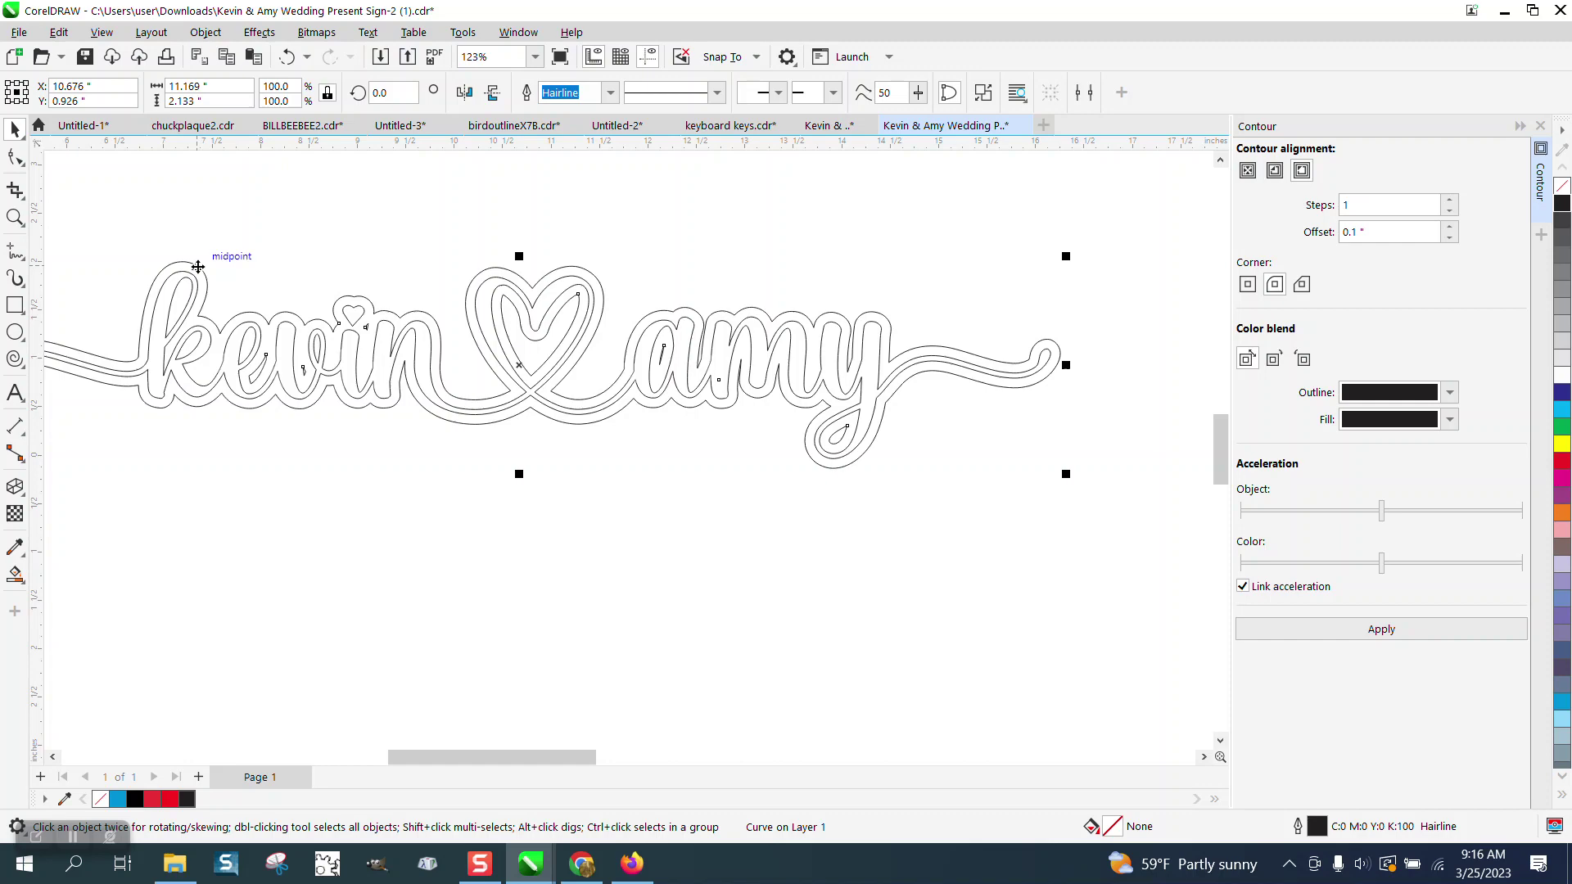
Move the contour copy 5 inches down and select the original kevin ♡ amy curve.
key("Down")
scroll(214, 259, "down", 2)
scroll(559, 471, "down", 3)
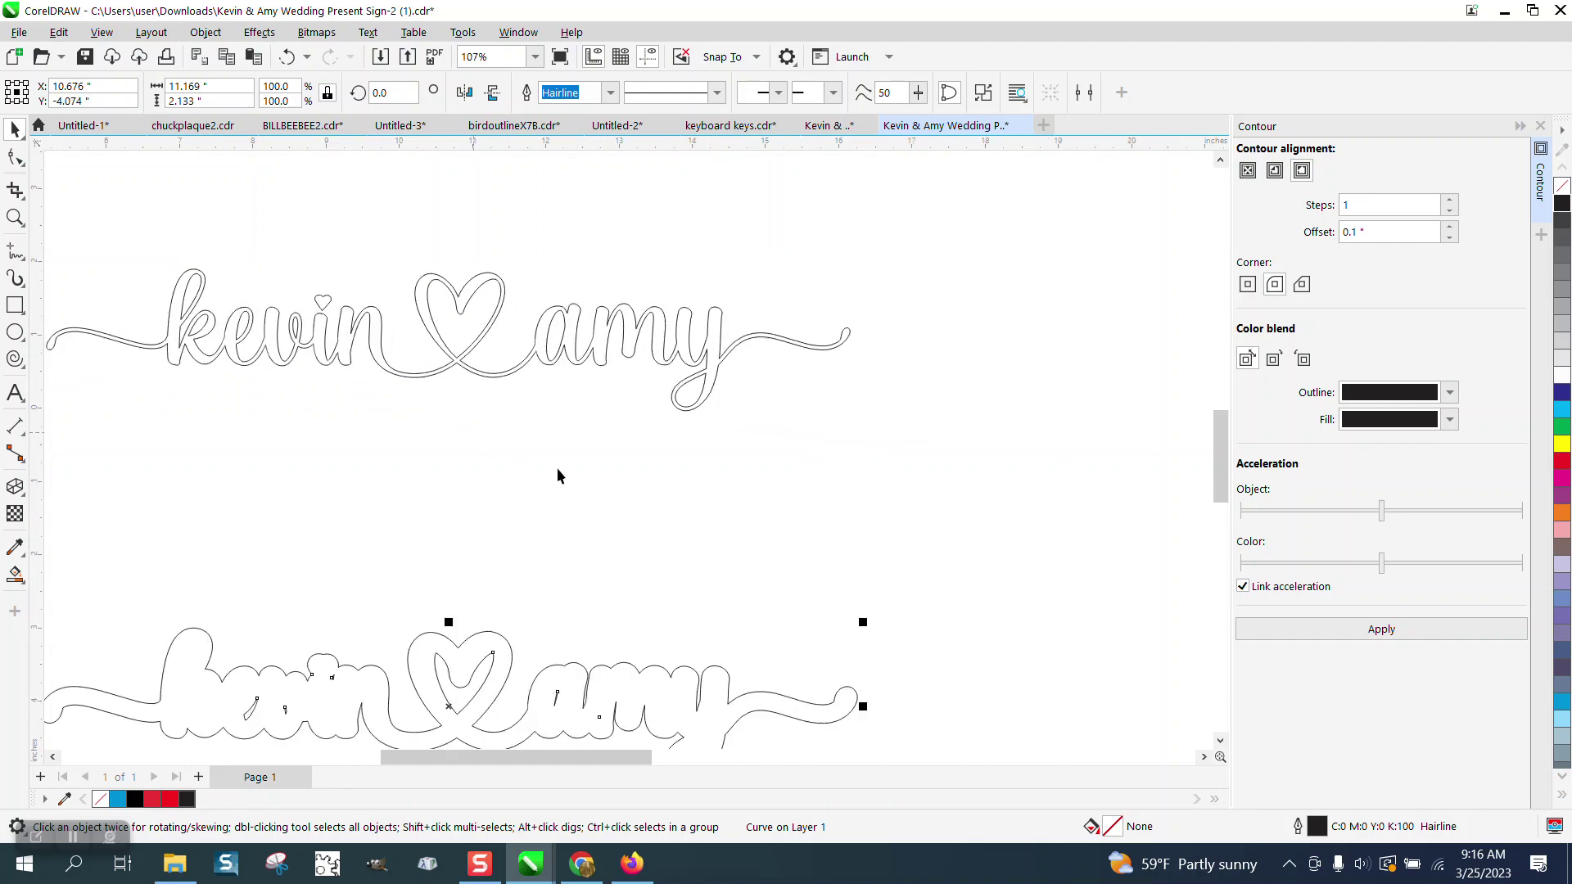
left_click(499, 403)
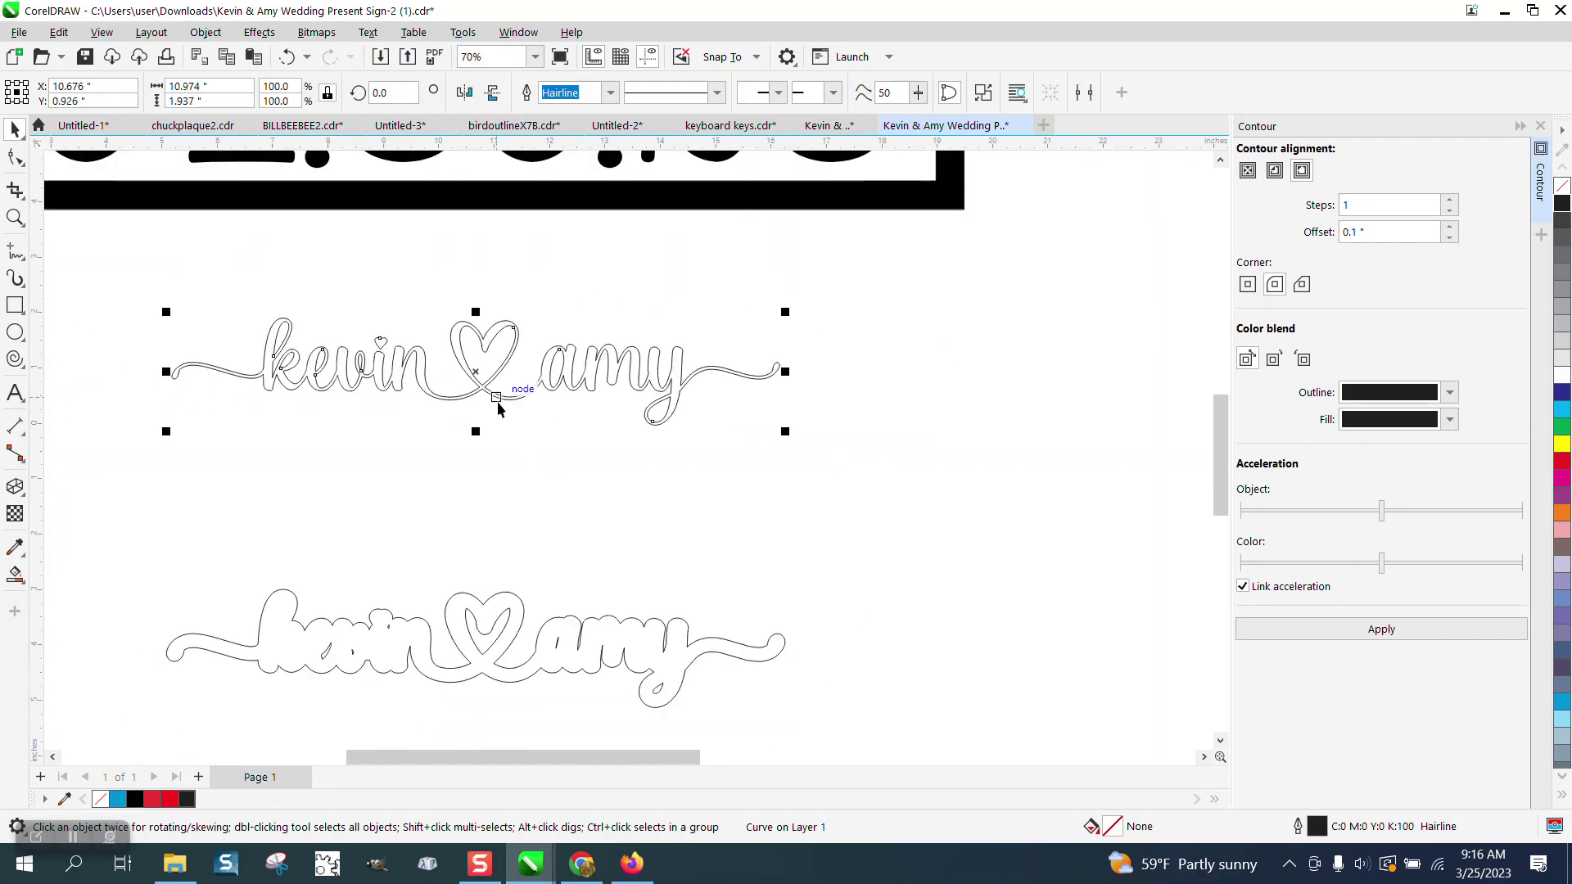
scroll(714, 469, "down", 6)
scroll(699, 511, "down", 1)
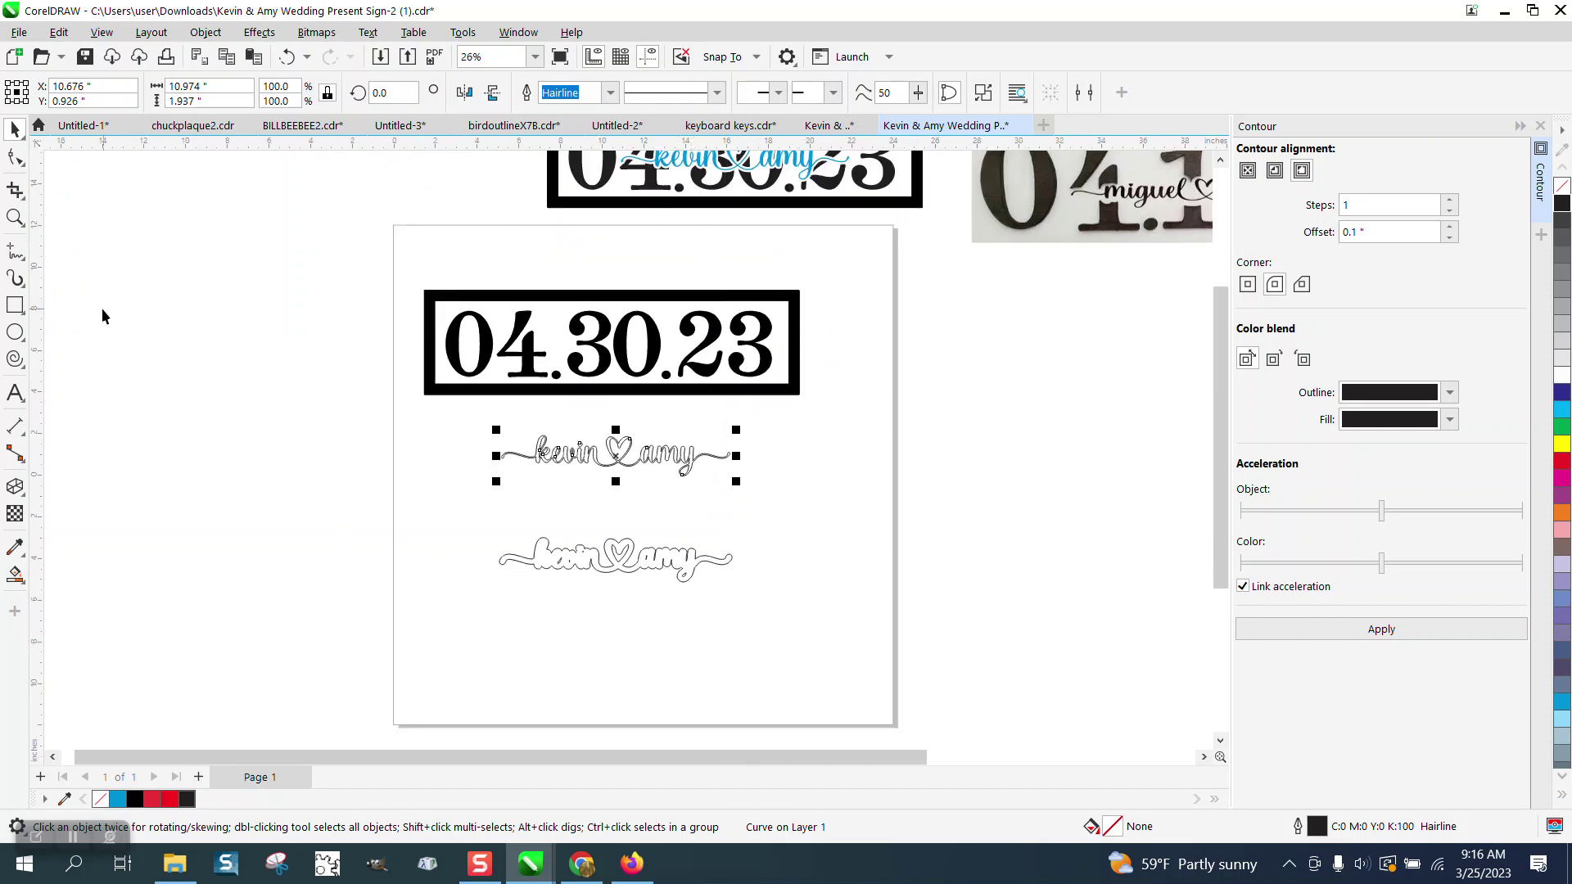
Set the Smart Fill colour by sampling the reference names' blue (C100 M20 Y0 K0).
left_click(15, 571)
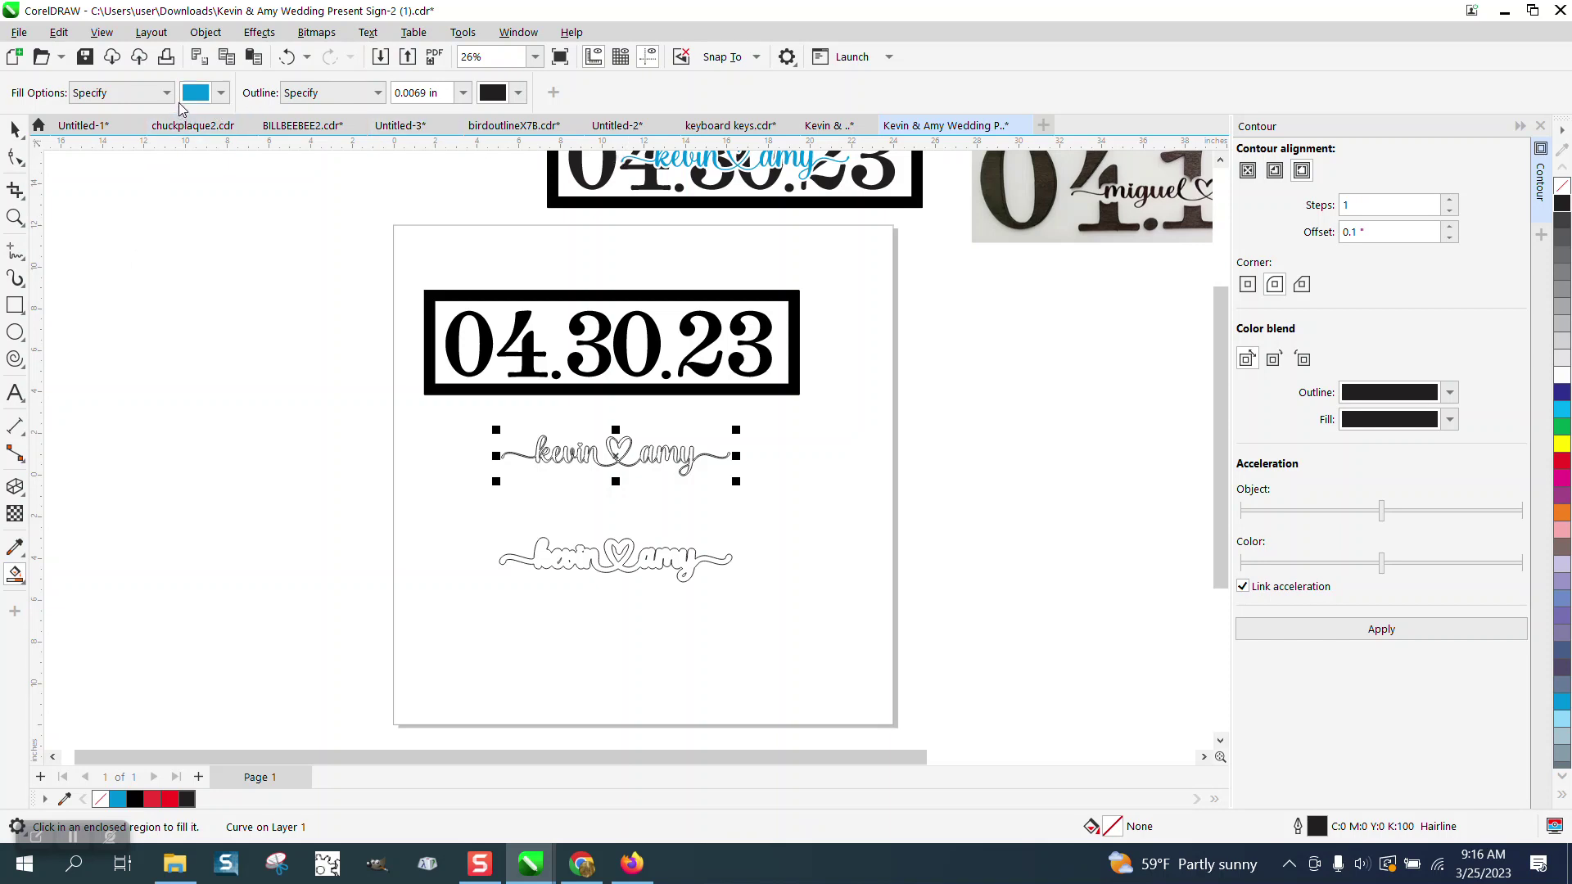
left_click(221, 92)
left_click(377, 380)
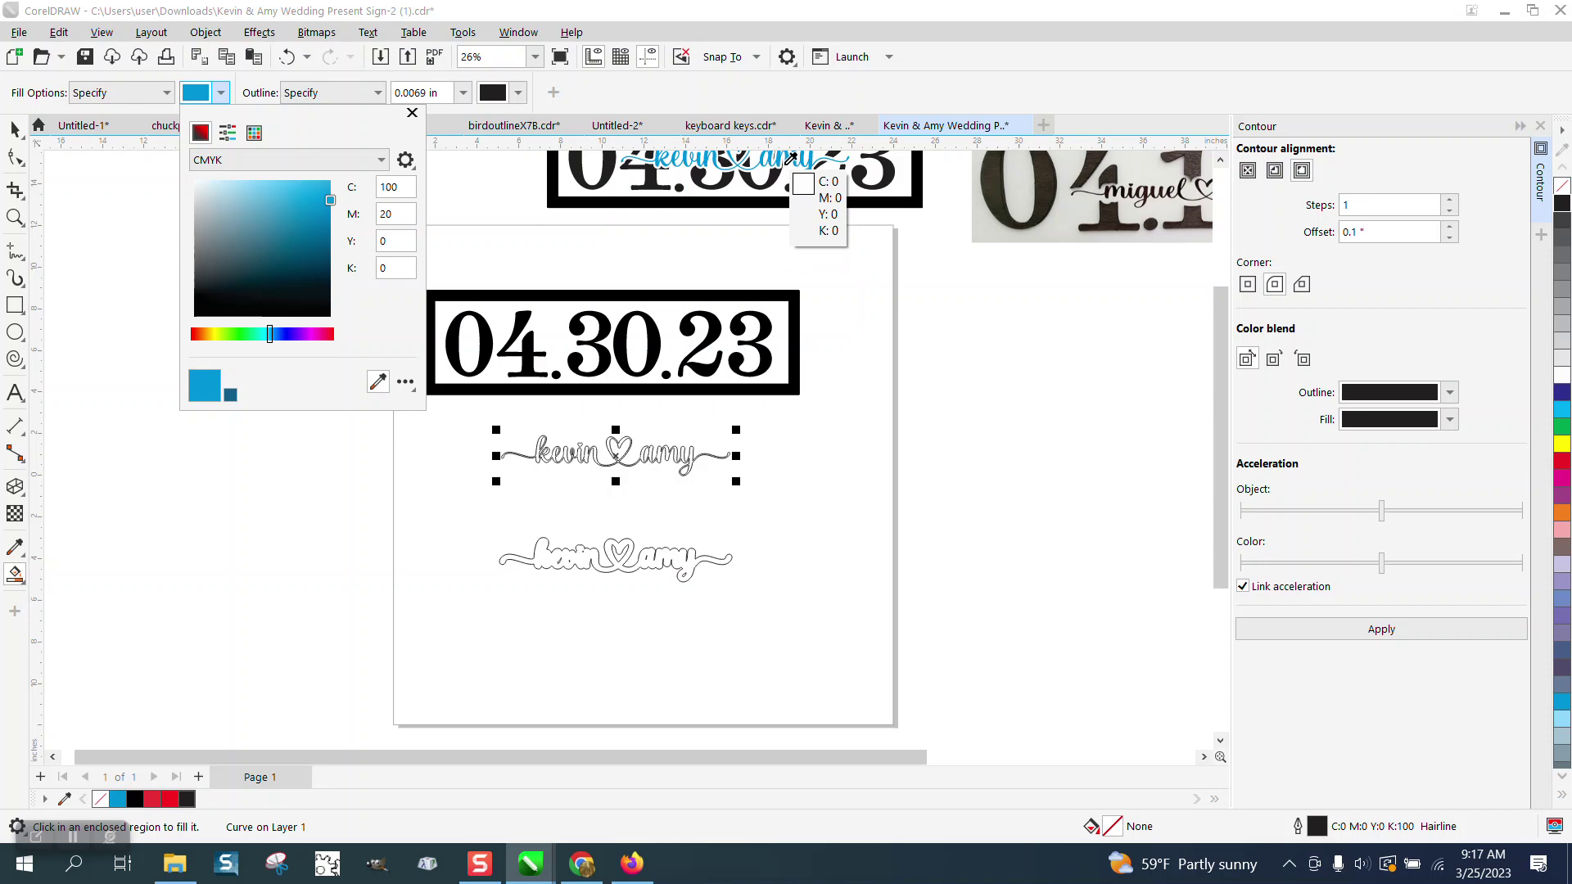
left_click(816, 156)
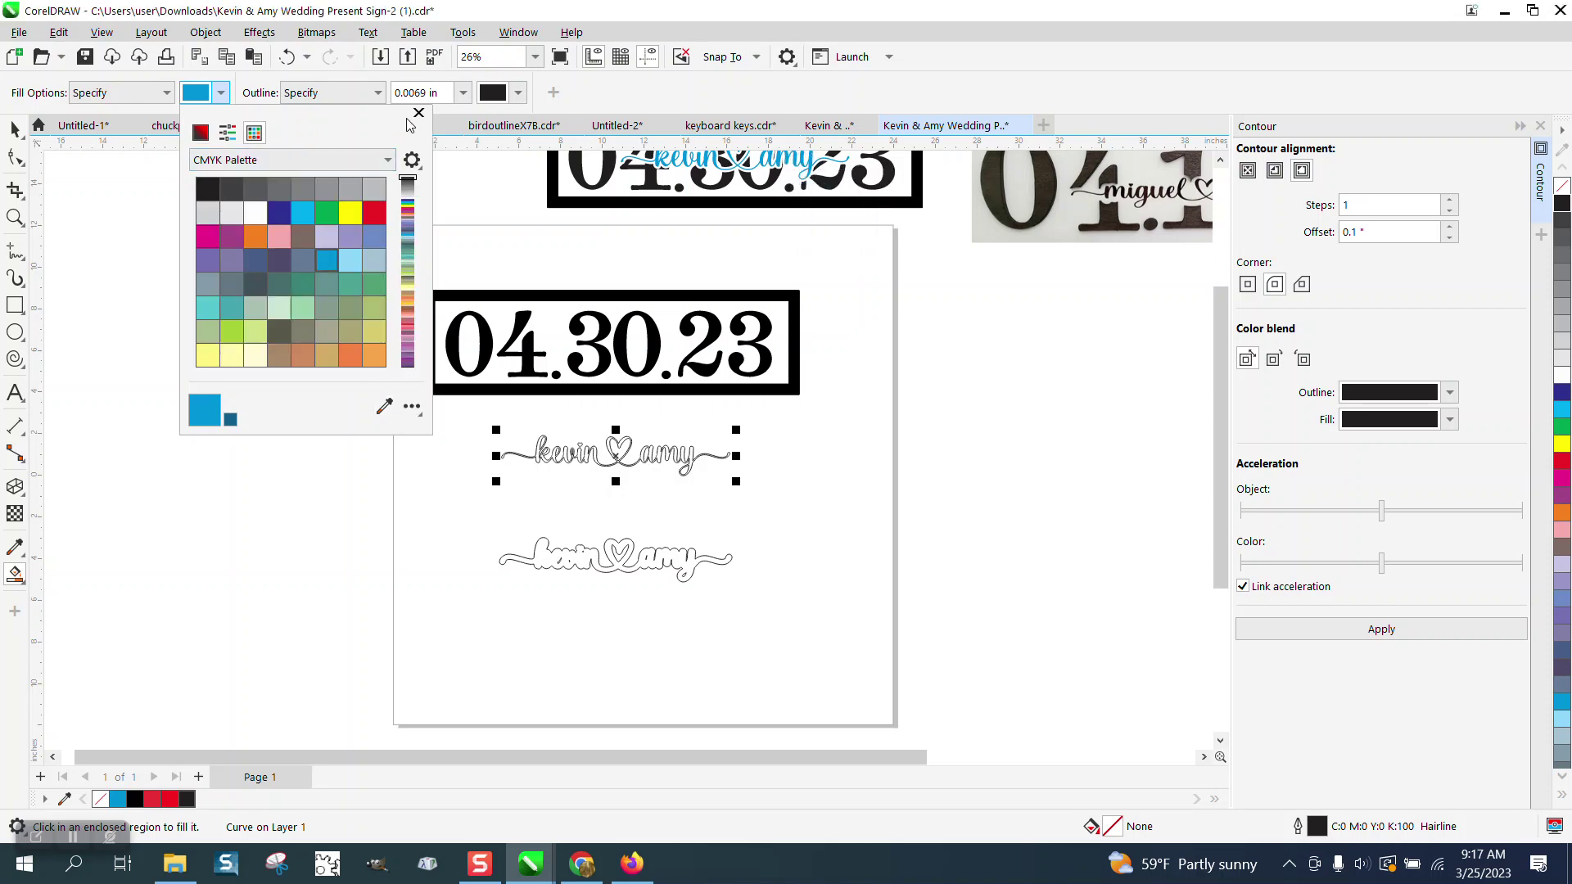
left_click(384, 406)
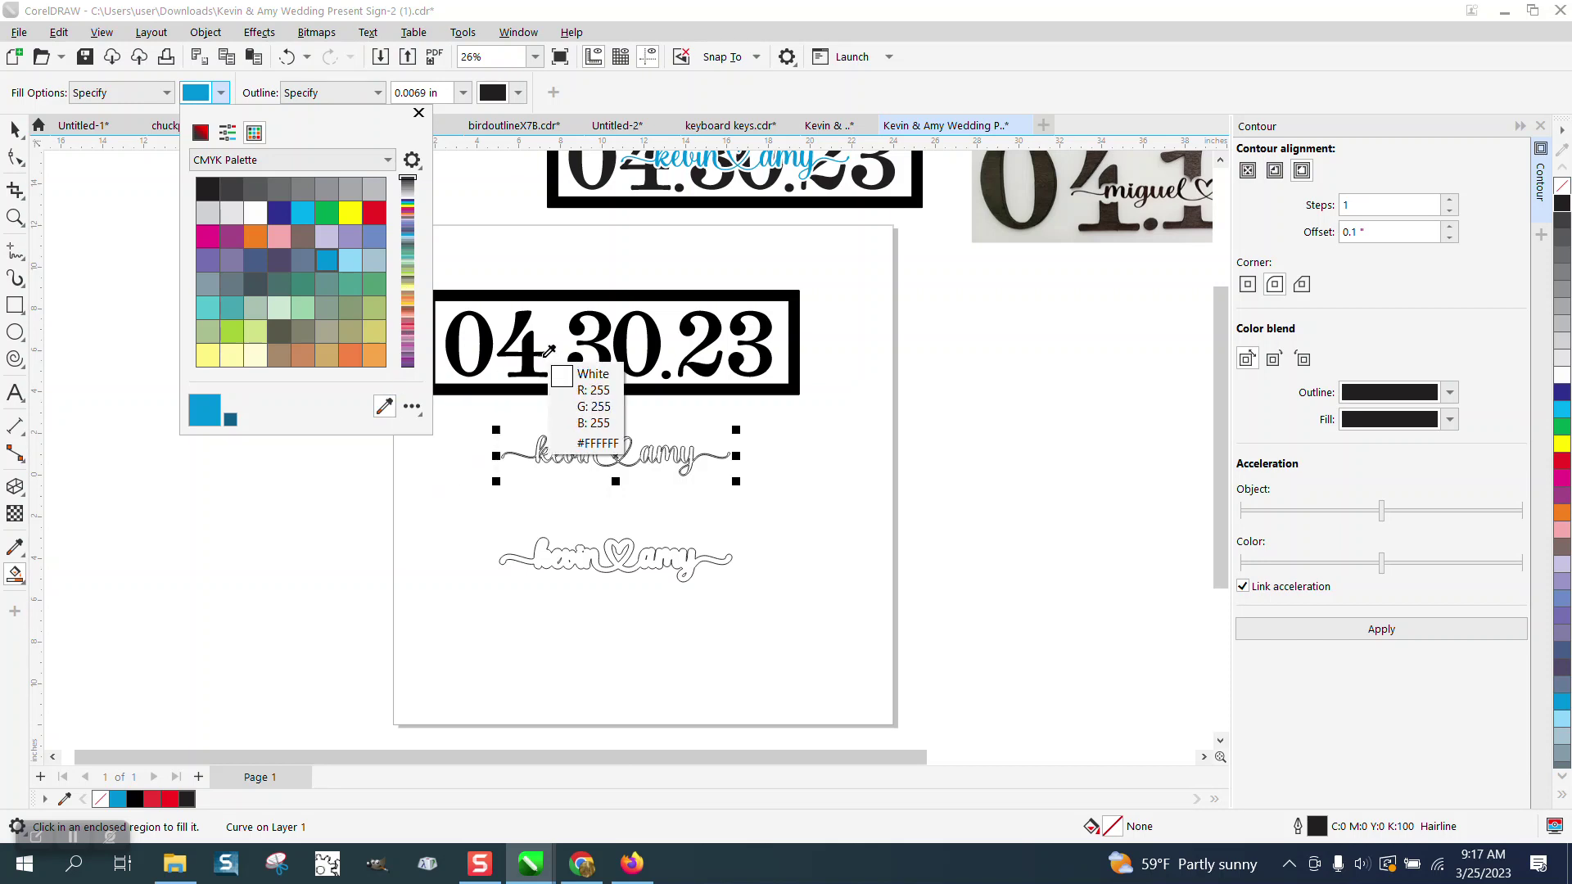
left_click(821, 172)
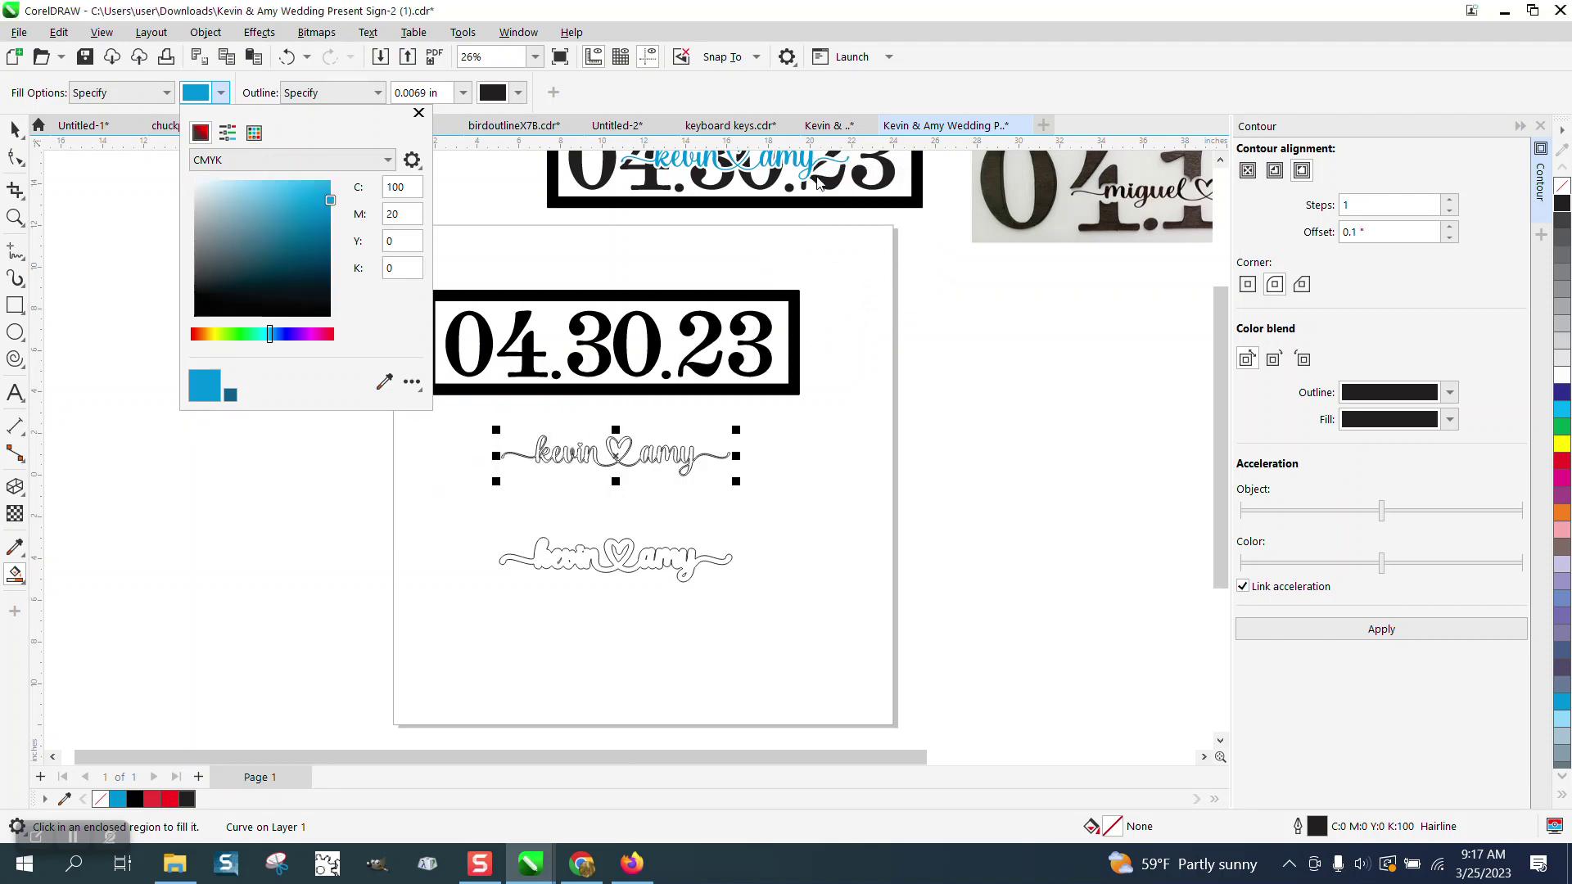
left_click(670, 561)
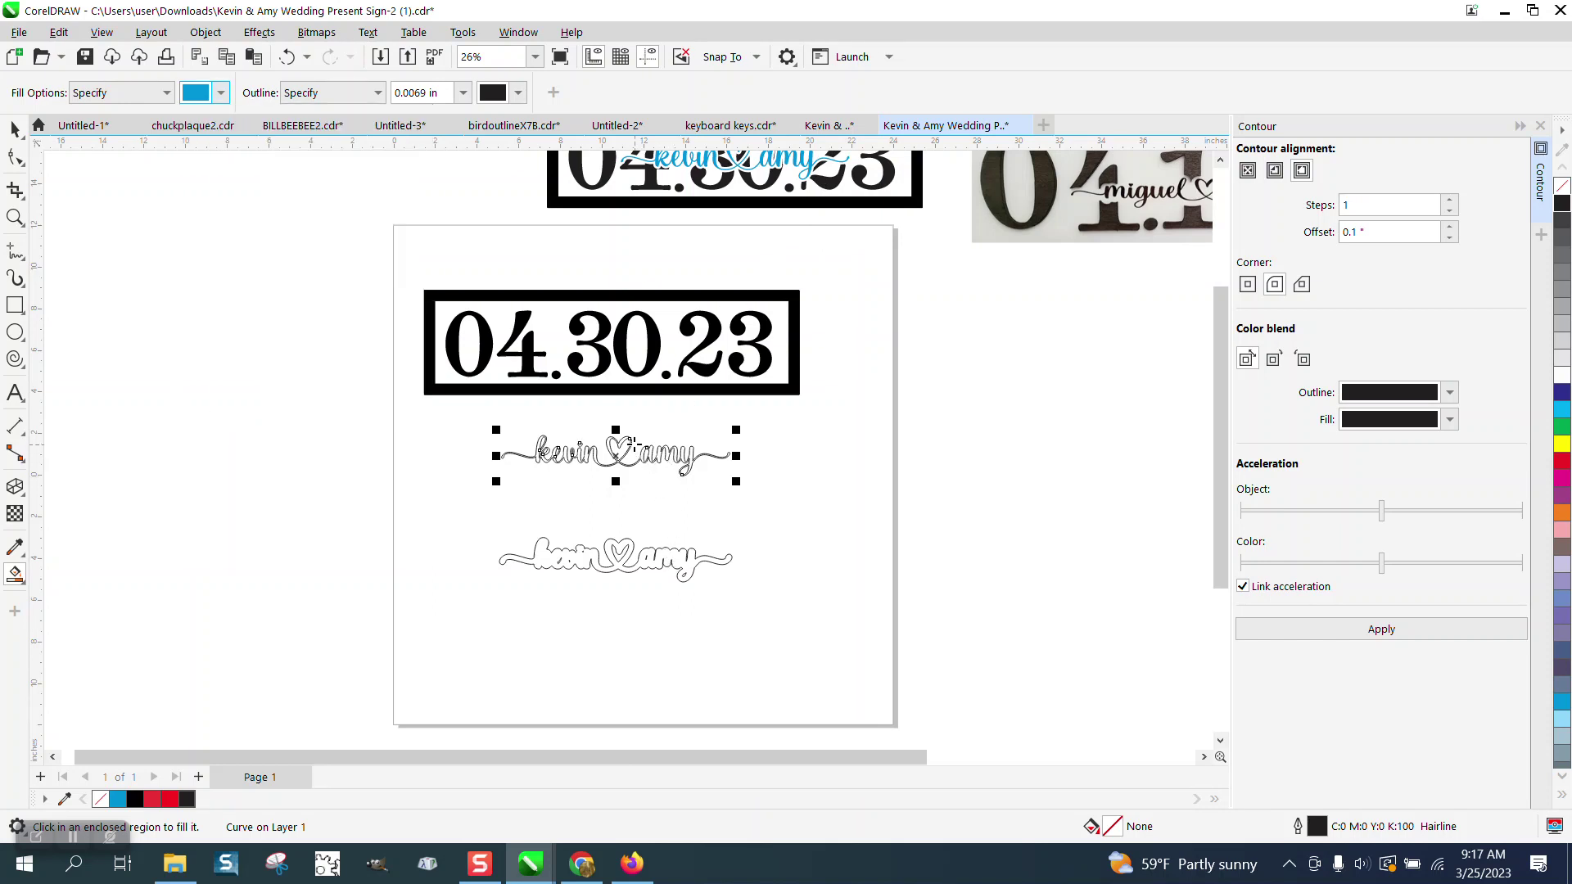
Fill the kevin ♡ amy letters blue and remove their outline.
left_click(15, 217)
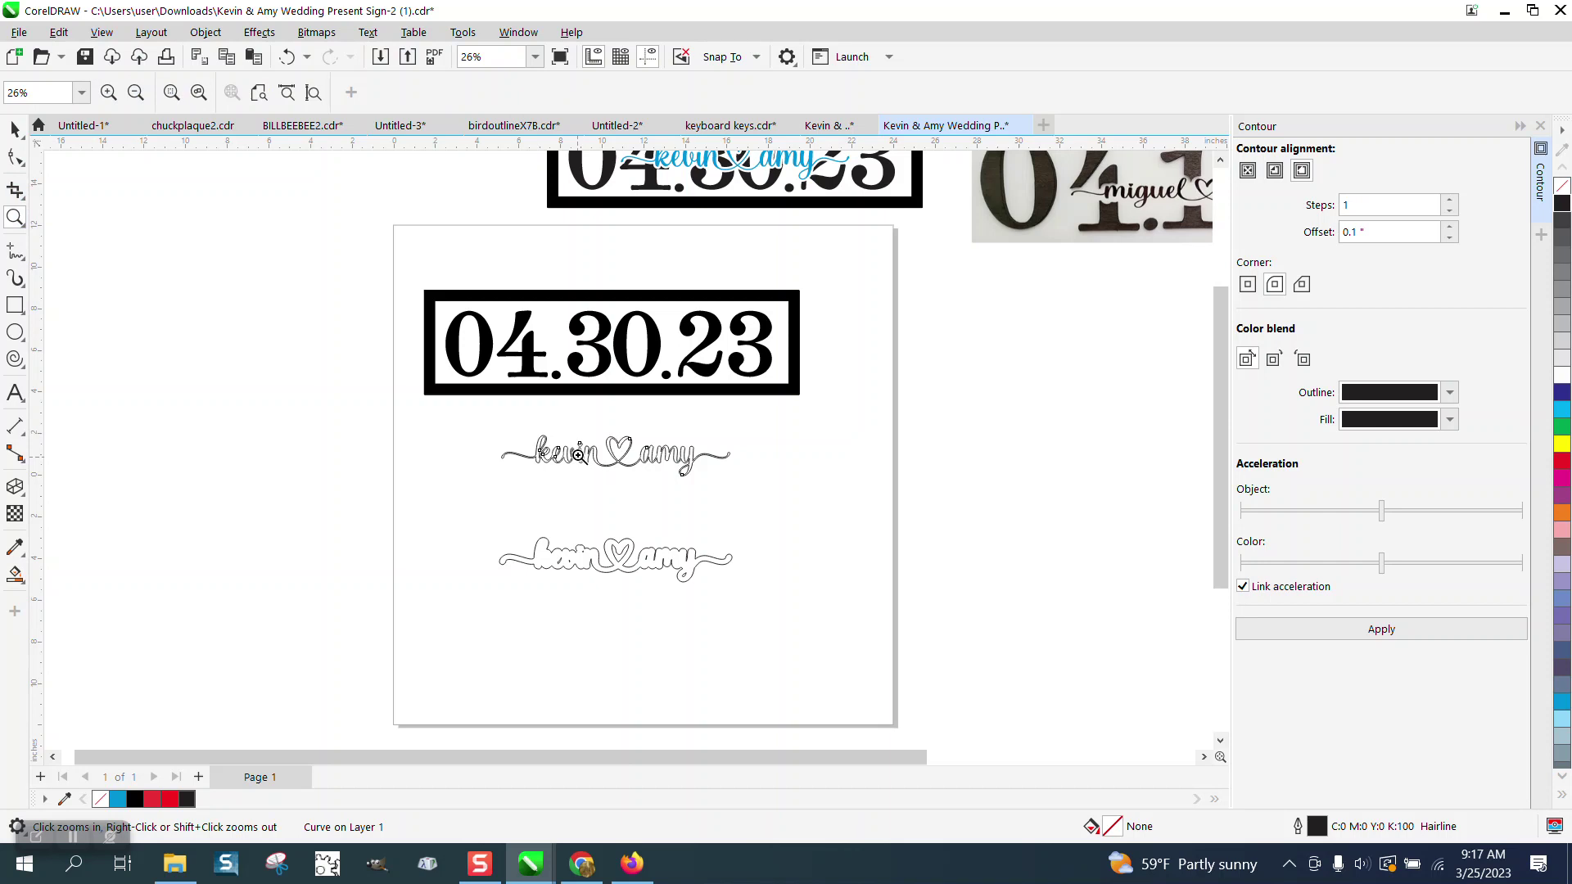
left_click_drag(497, 403, 866, 543)
left_click(15, 575)
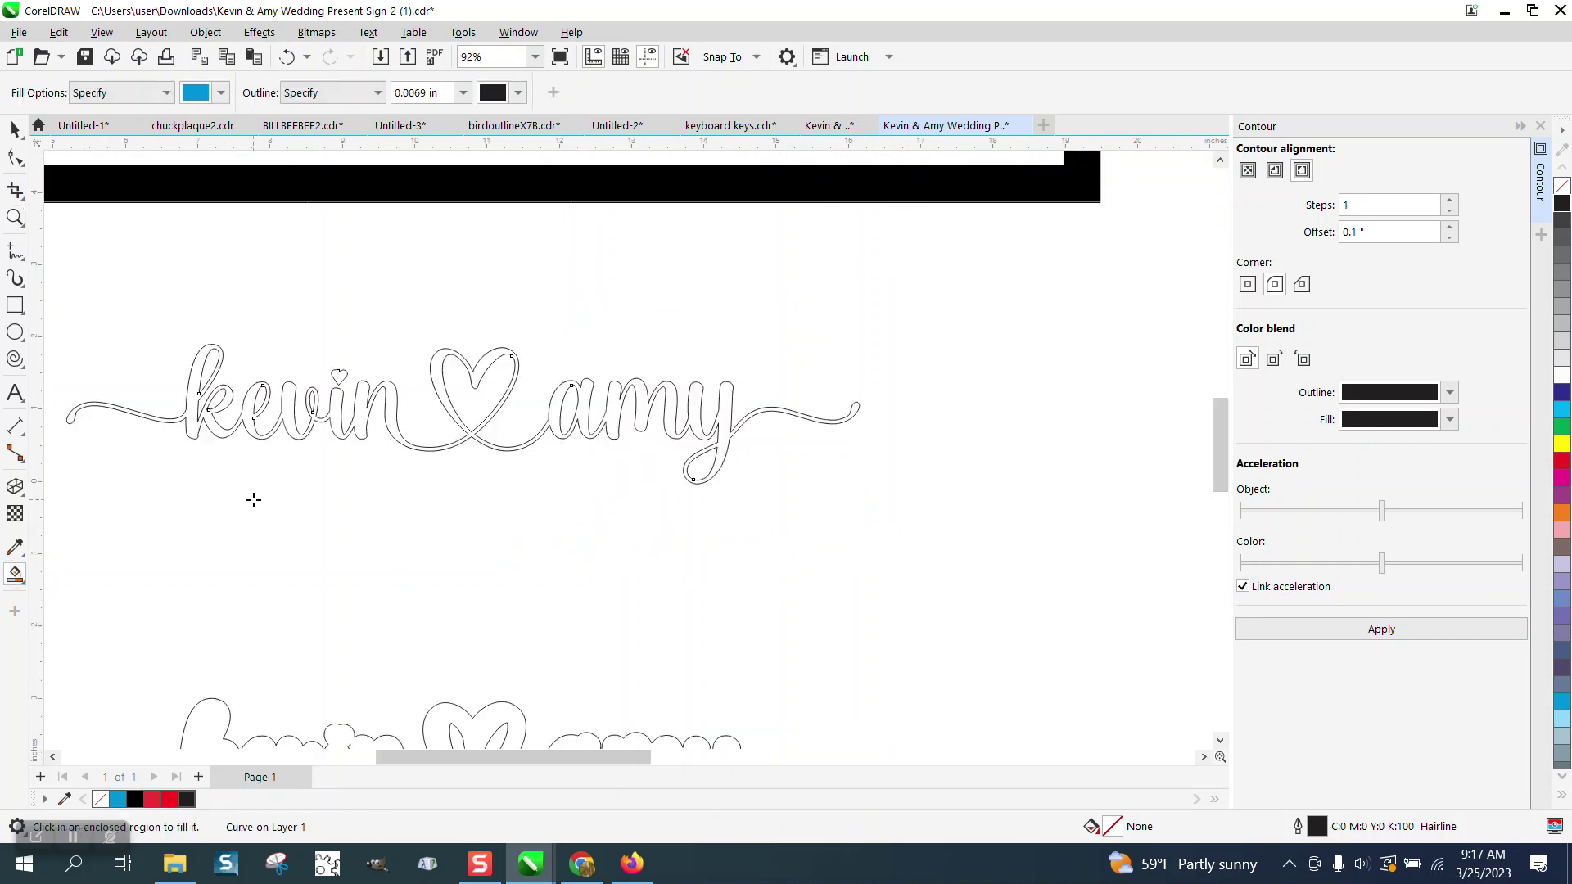
left_click(449, 375)
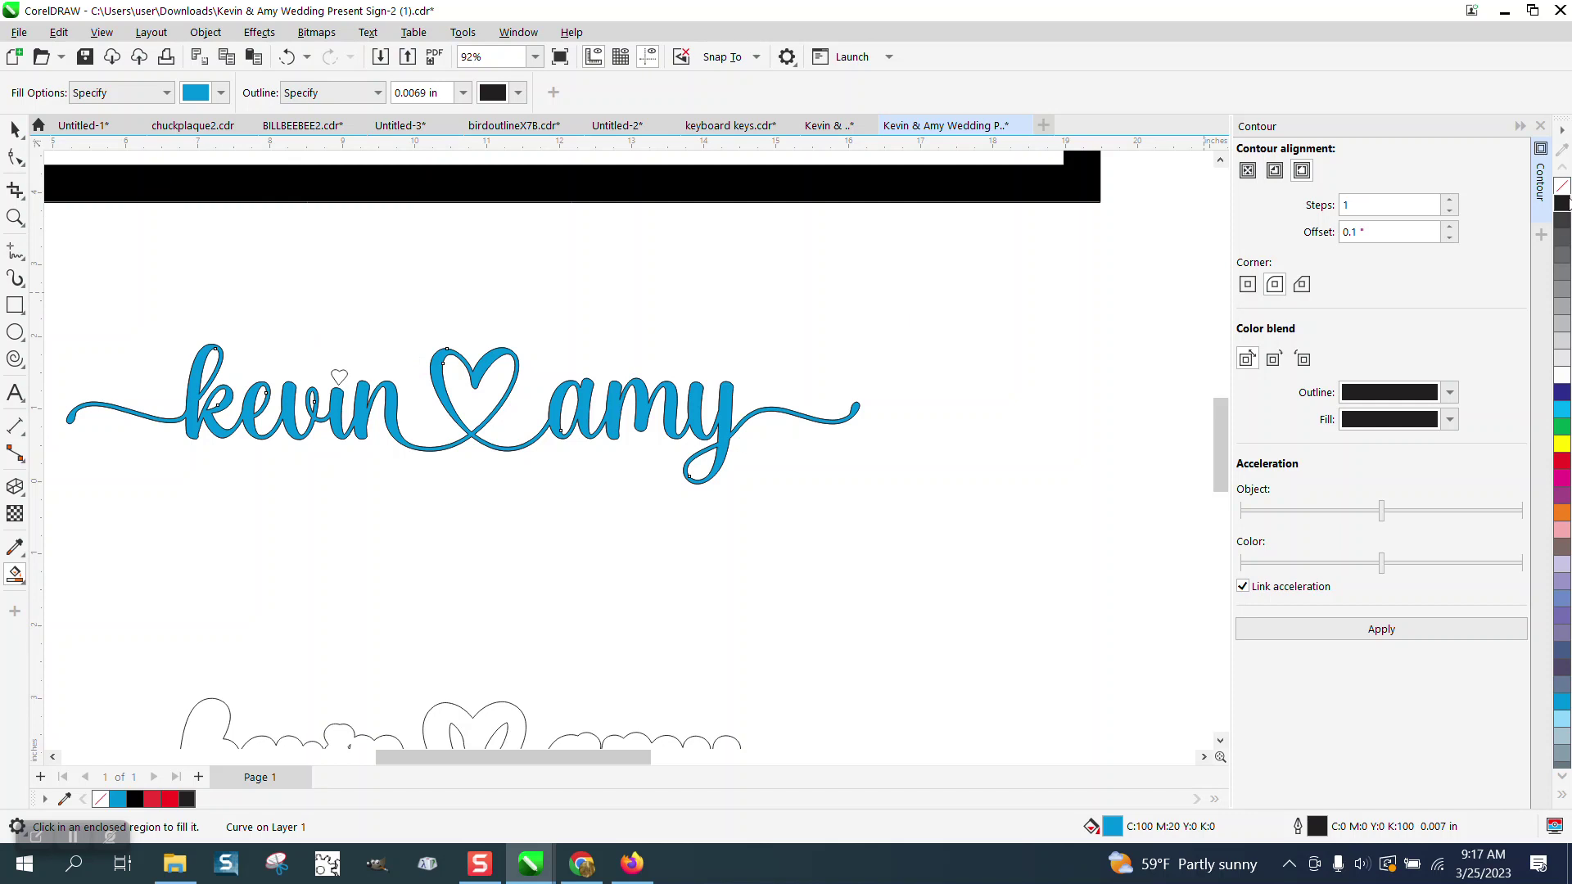
right_click(1562, 186)
scroll(780, 582, "down", 3)
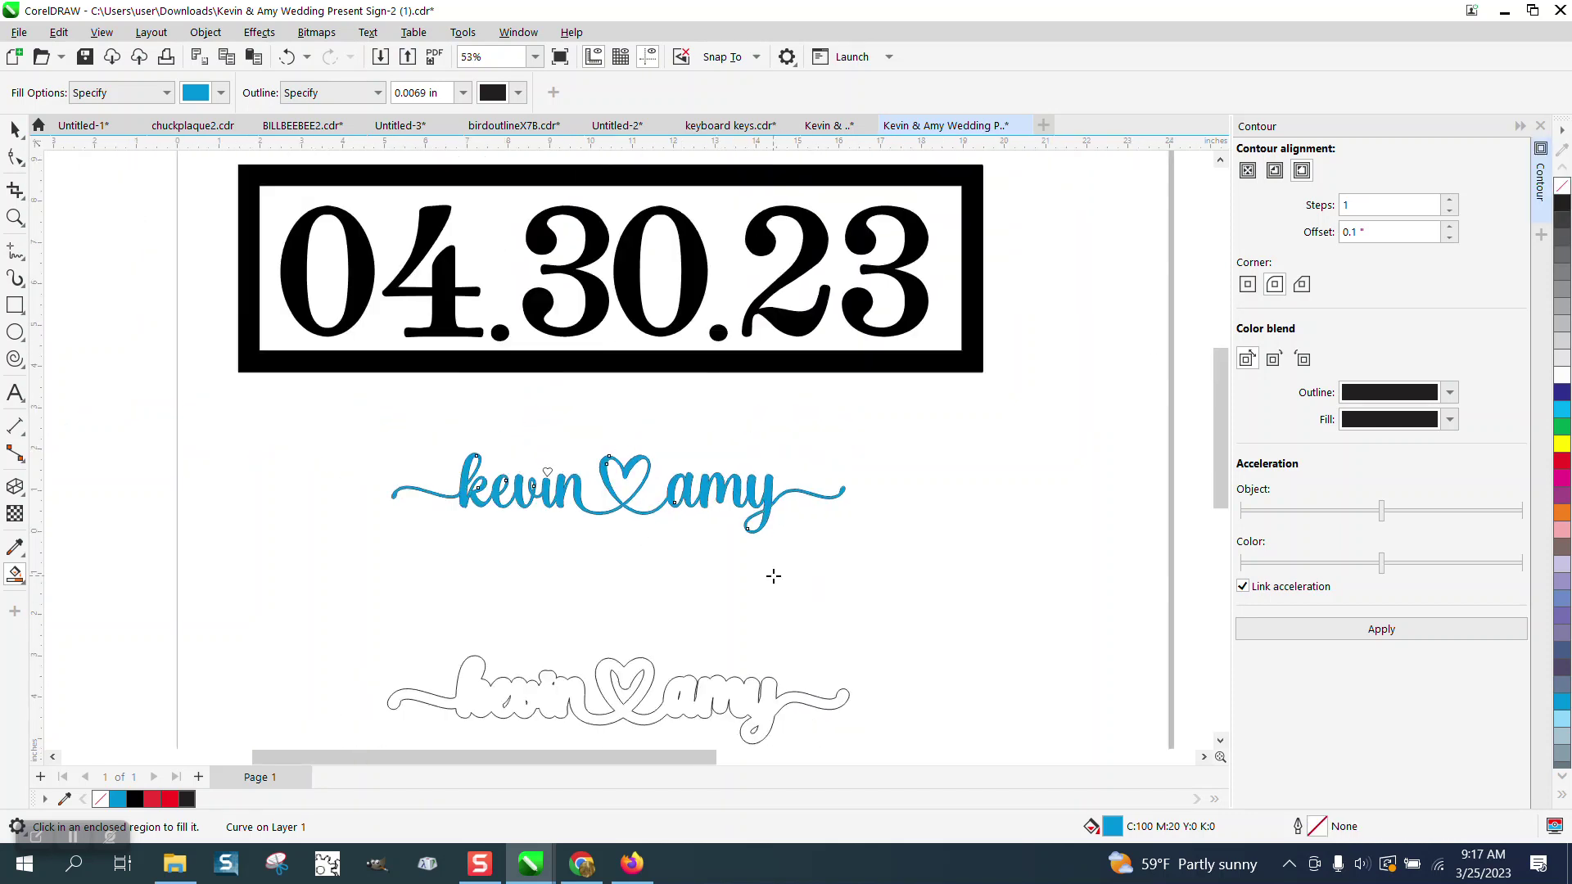
Ungroup the 04.30.23 date numerals and make them unfilled with black outlines.
left_click(15, 129)
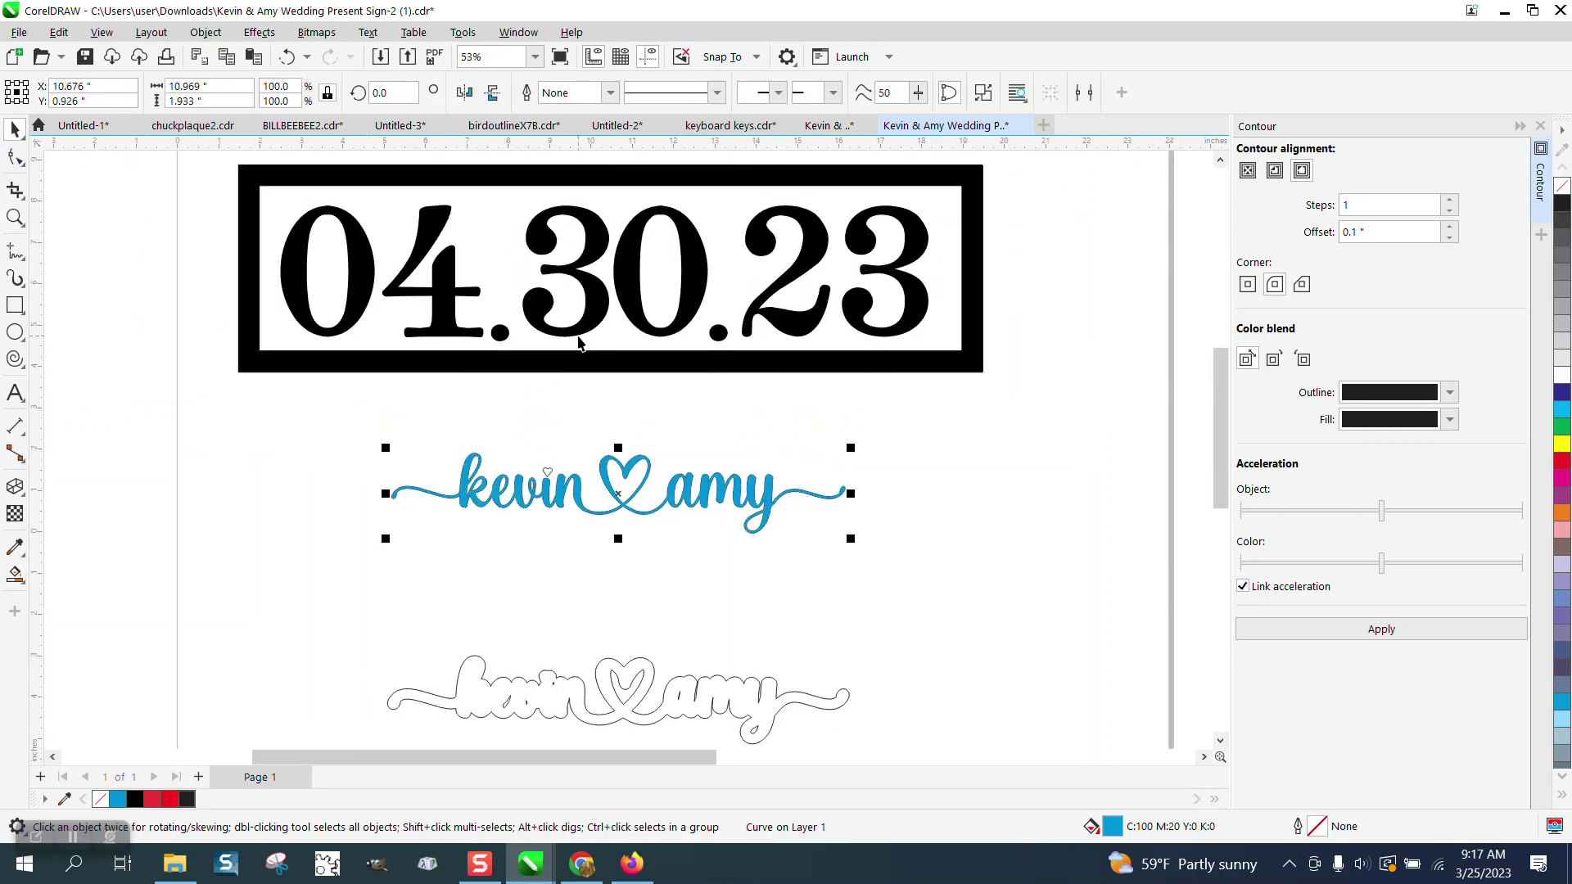
left_click(578, 342)
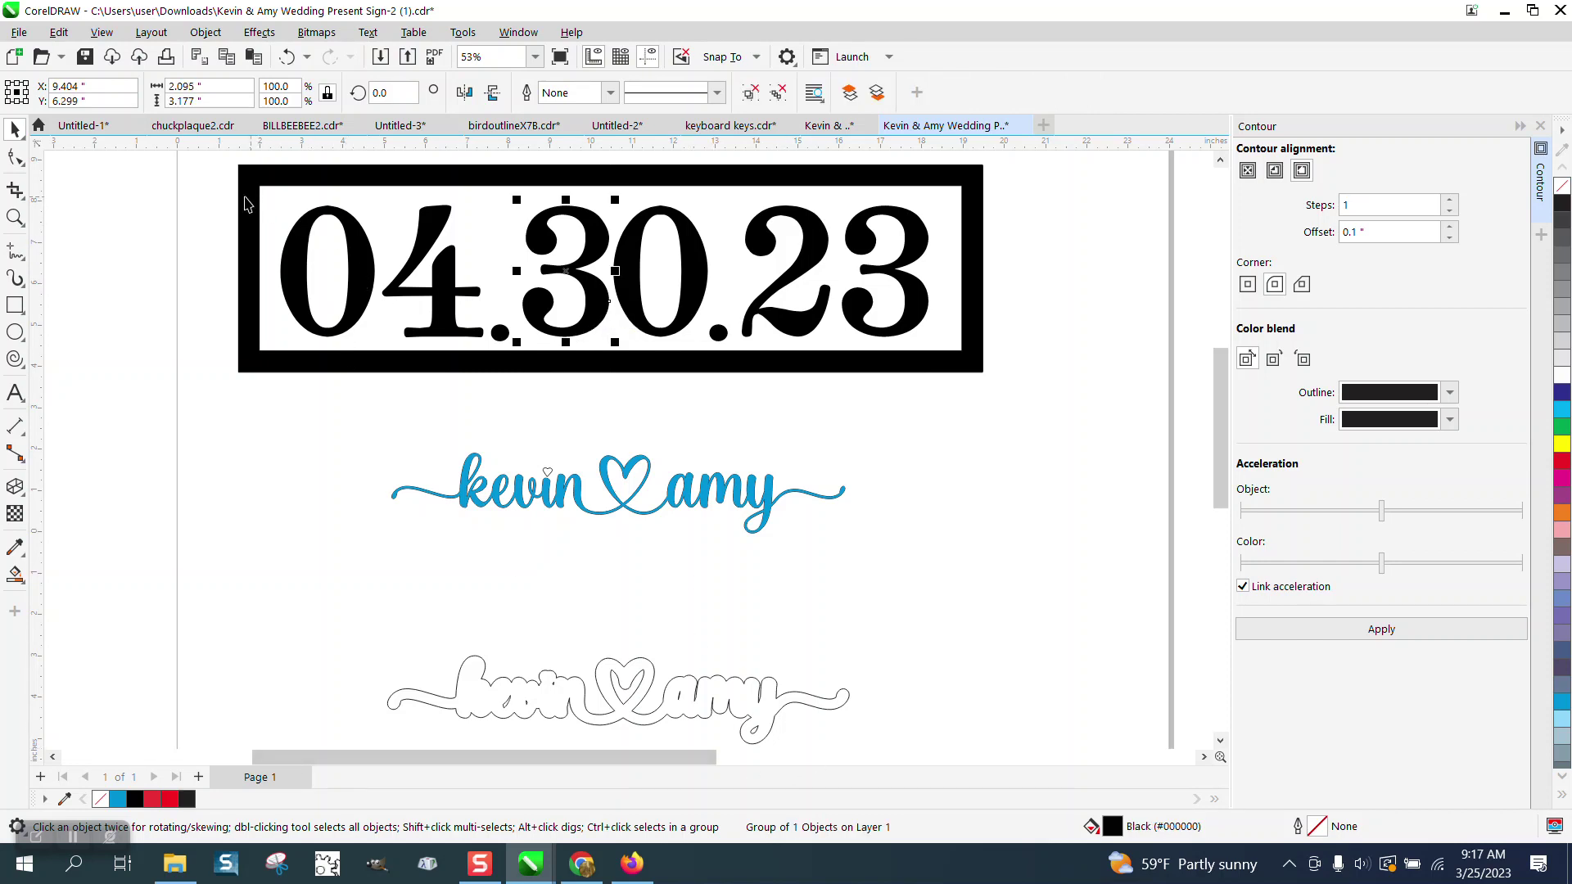
left_click_drag(226, 185, 982, 375)
key("ctrl+u")
left_click(1562, 189)
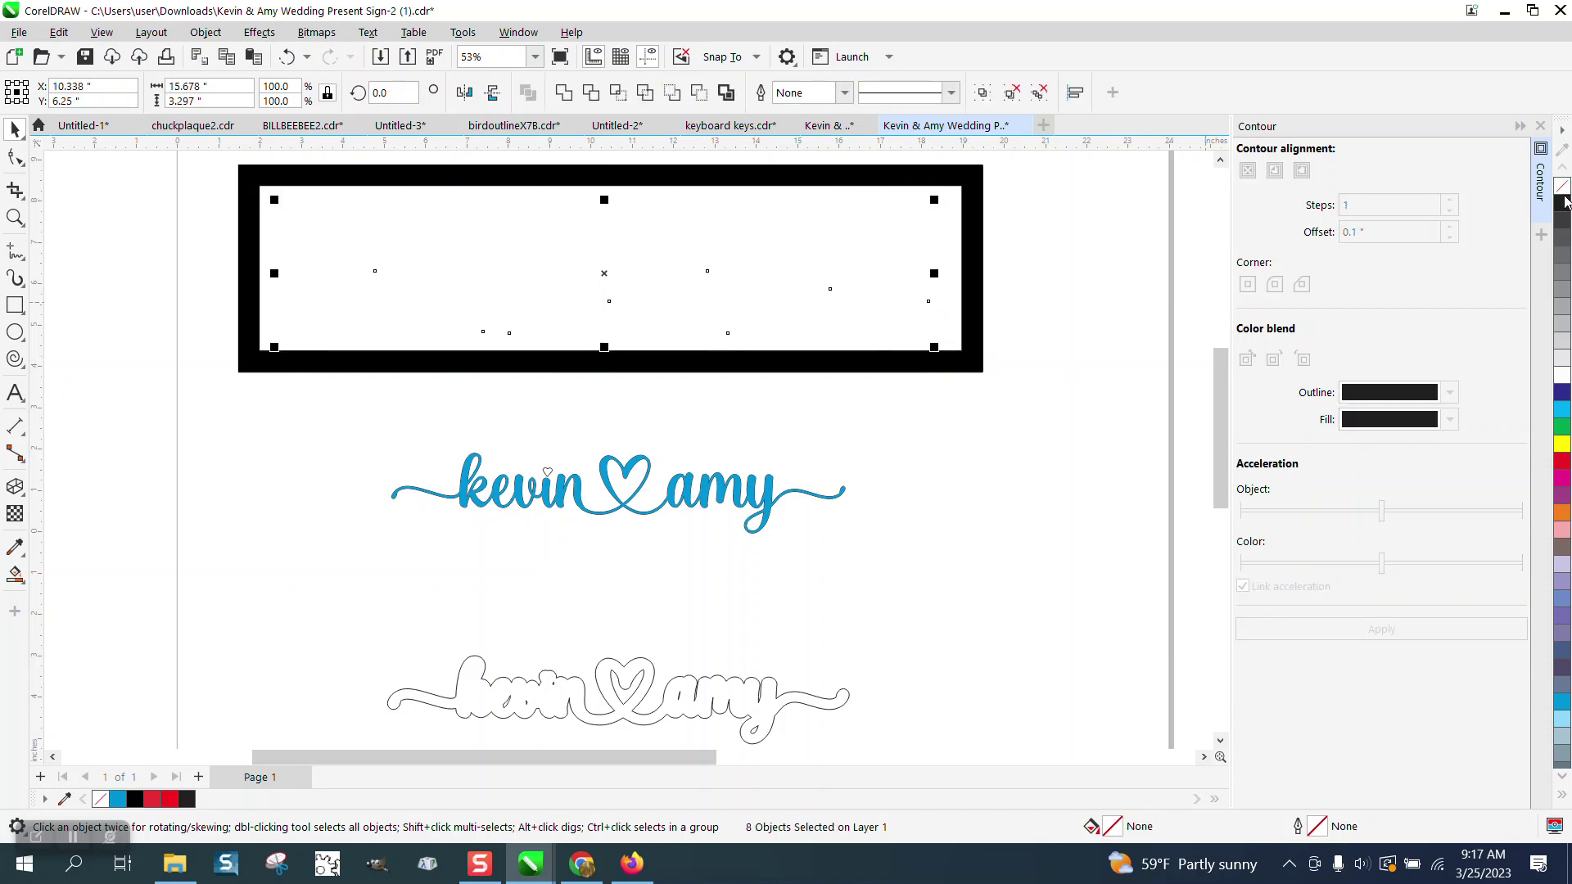
right_click(1562, 207)
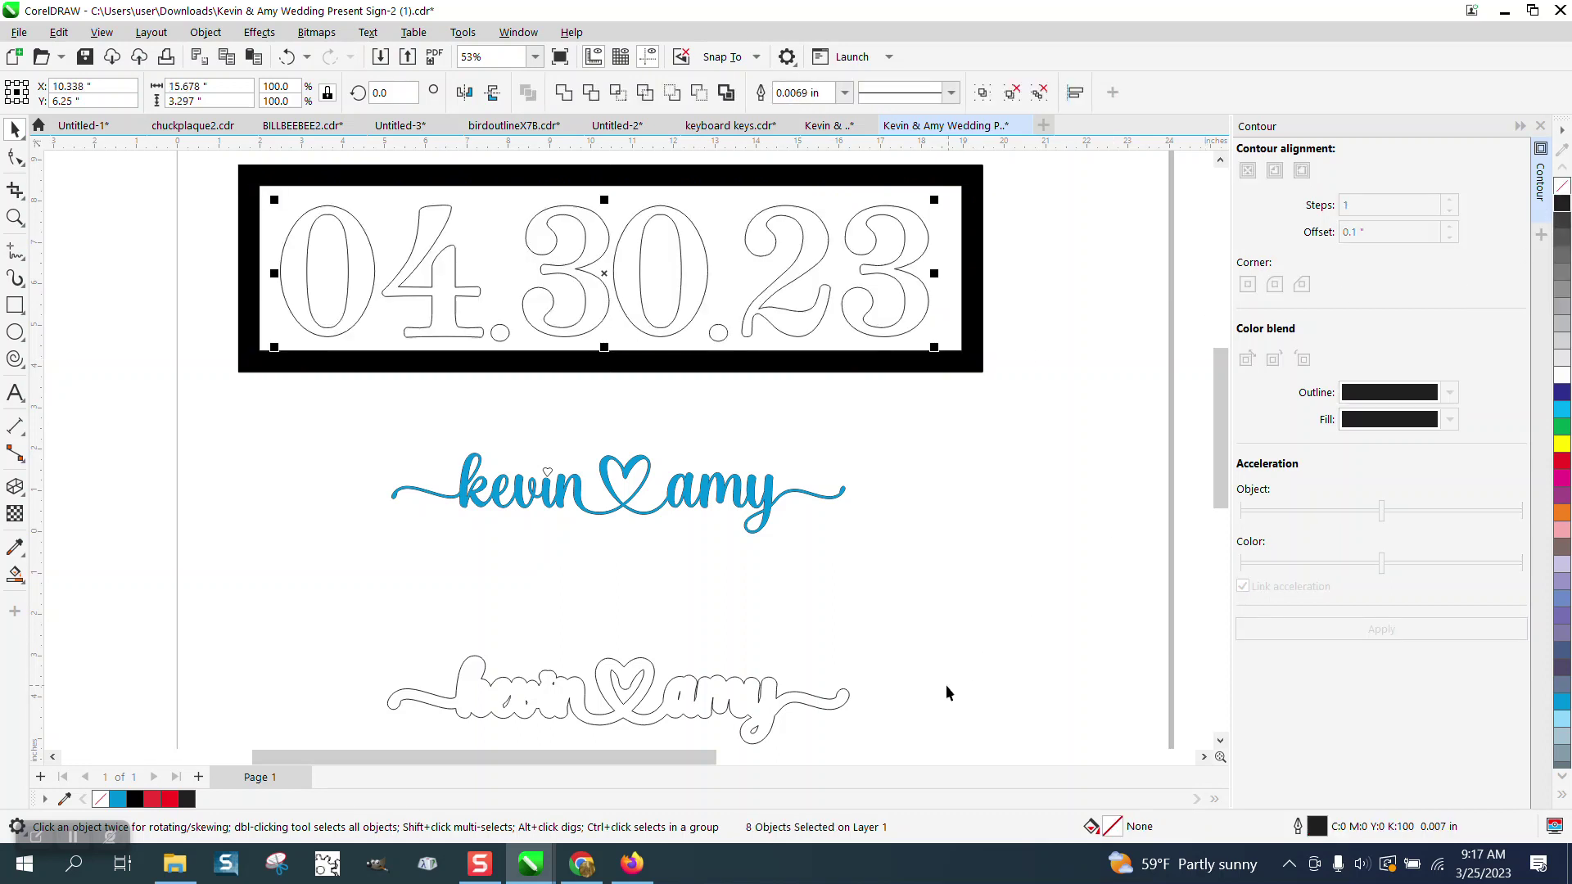
Give the lower script contour a red outline and test its position over the date.
left_click(837, 698)
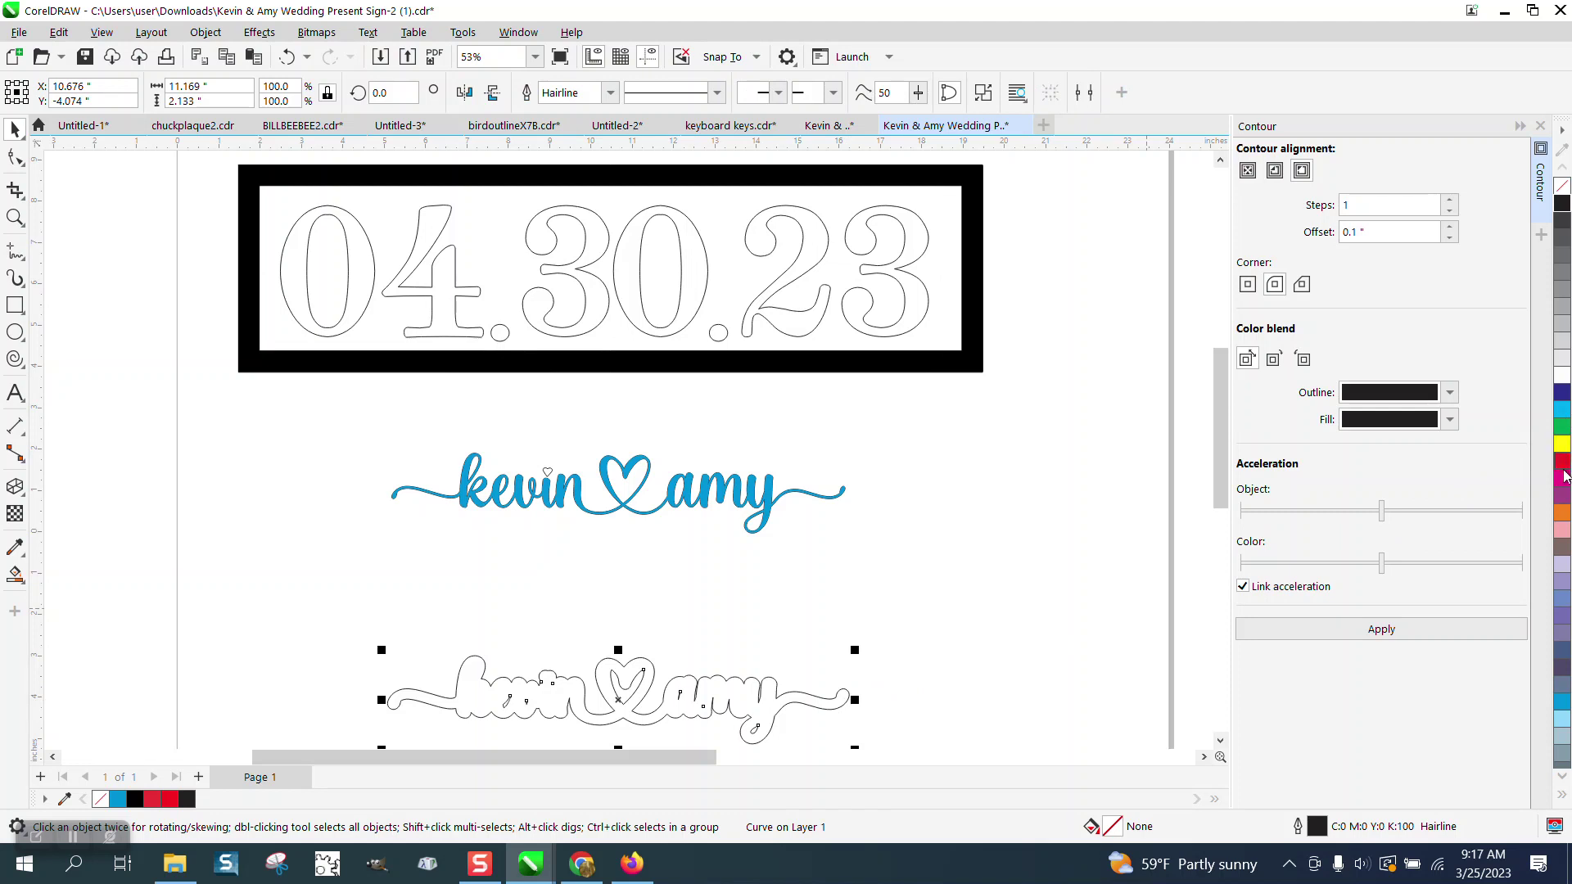
right_click(1563, 482)
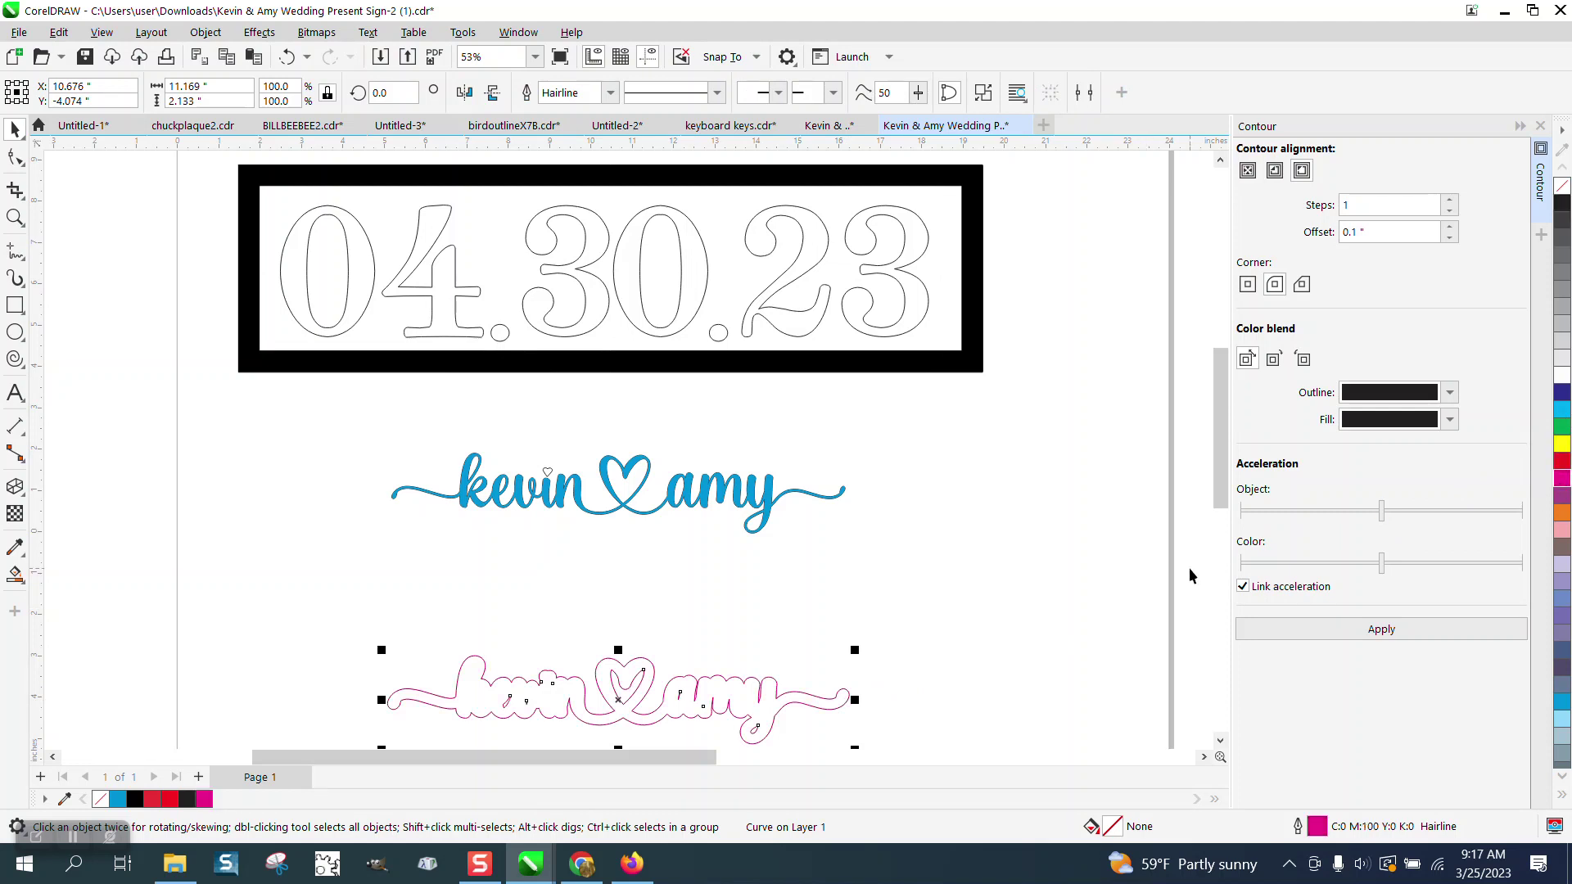
key("Up")
key("Up")
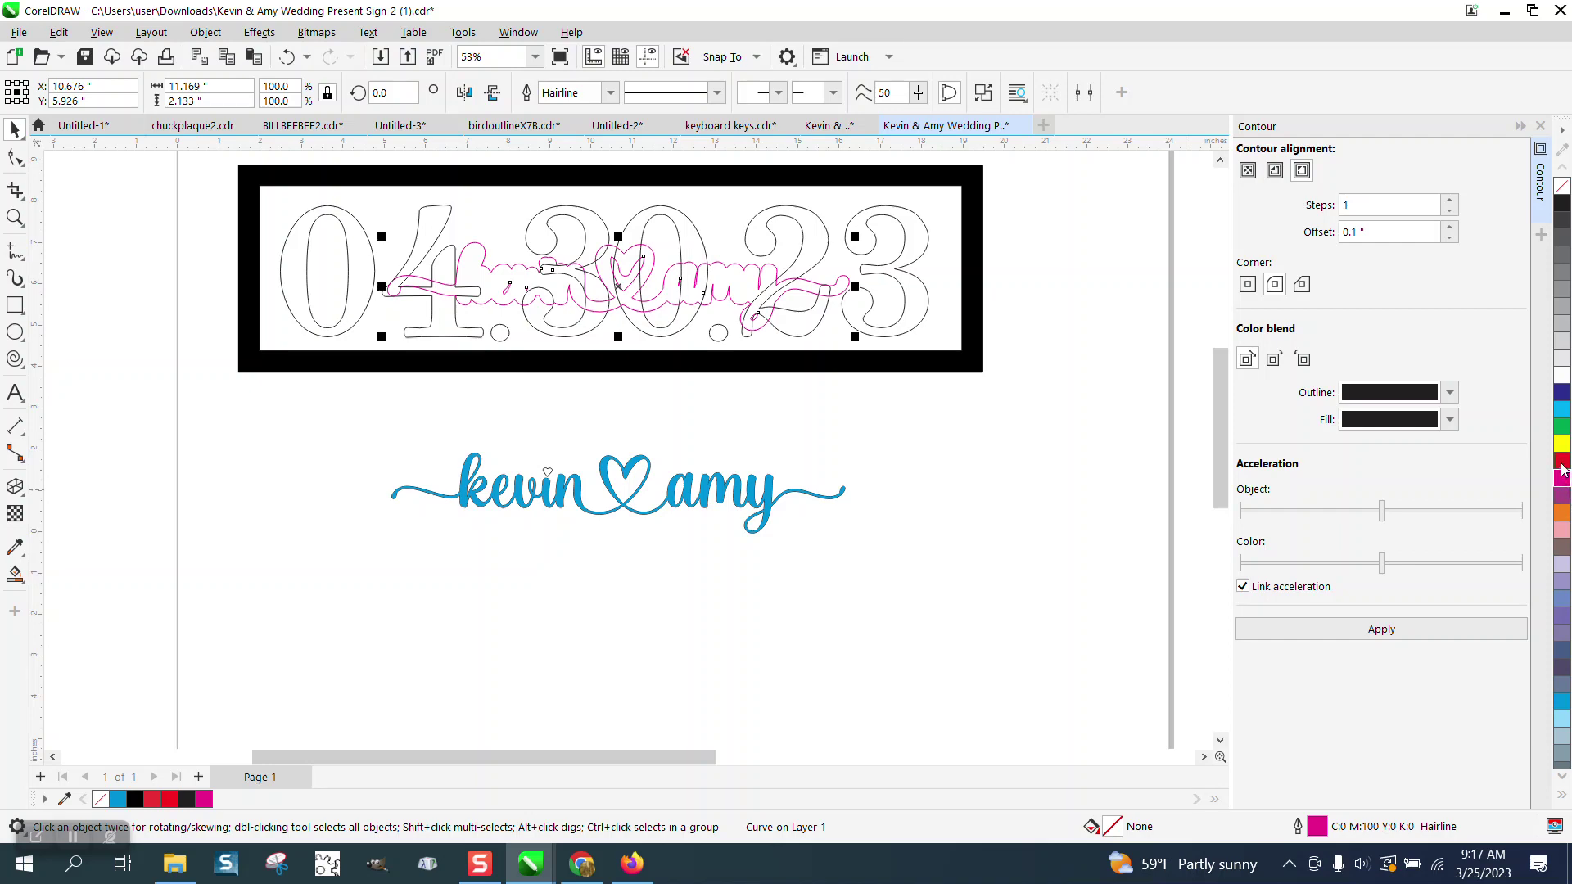
right_click(1564, 467)
left_click(15, 217)
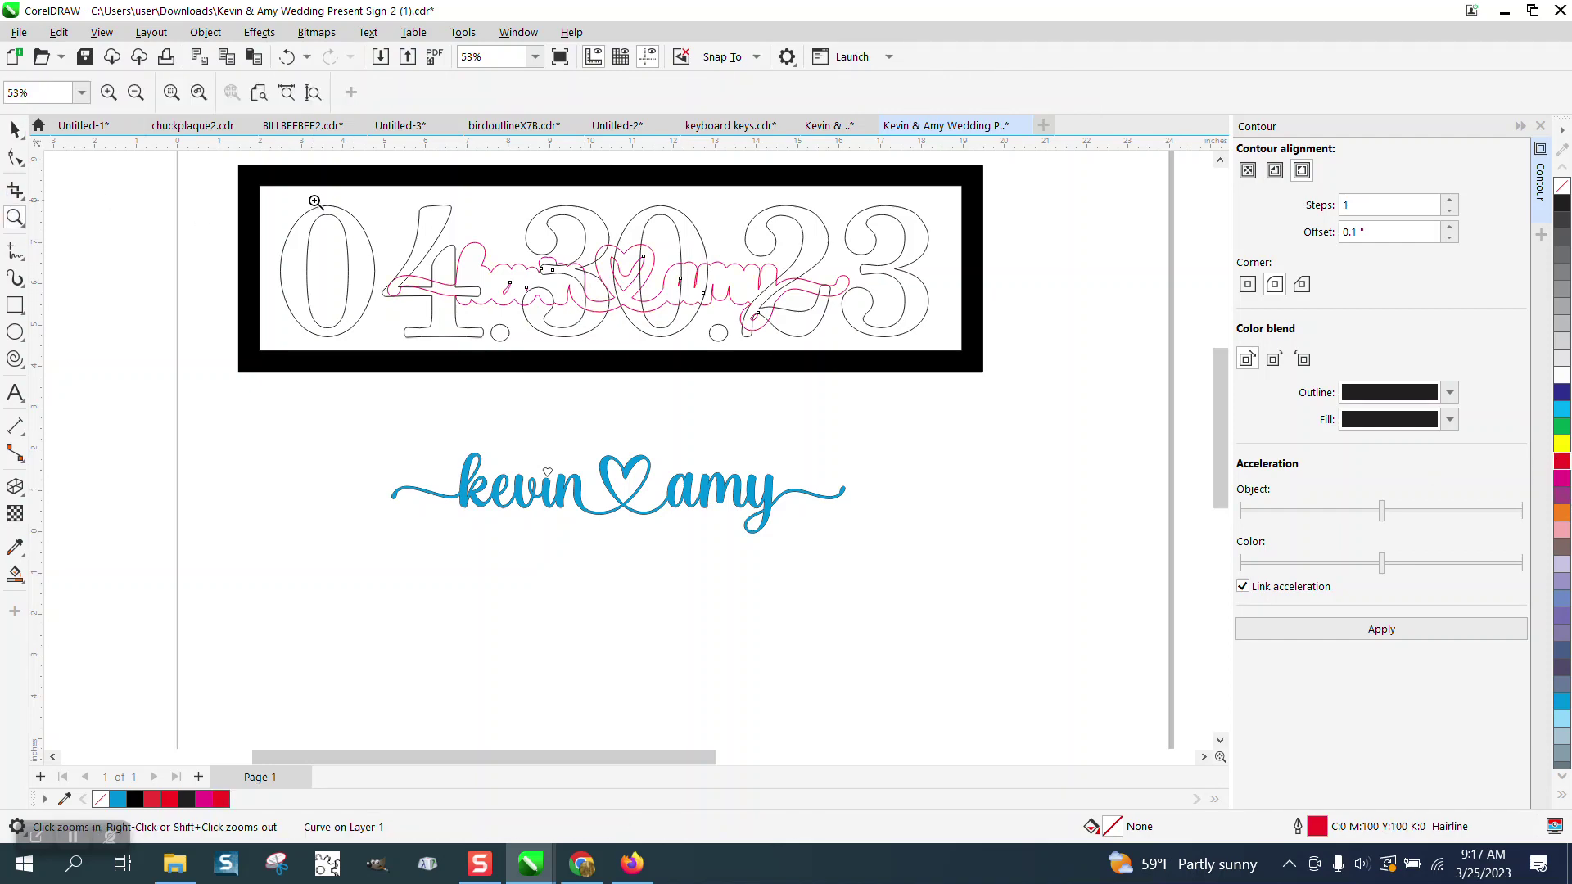
left_click_drag(315, 201, 1156, 494)
right_click(594, 421)
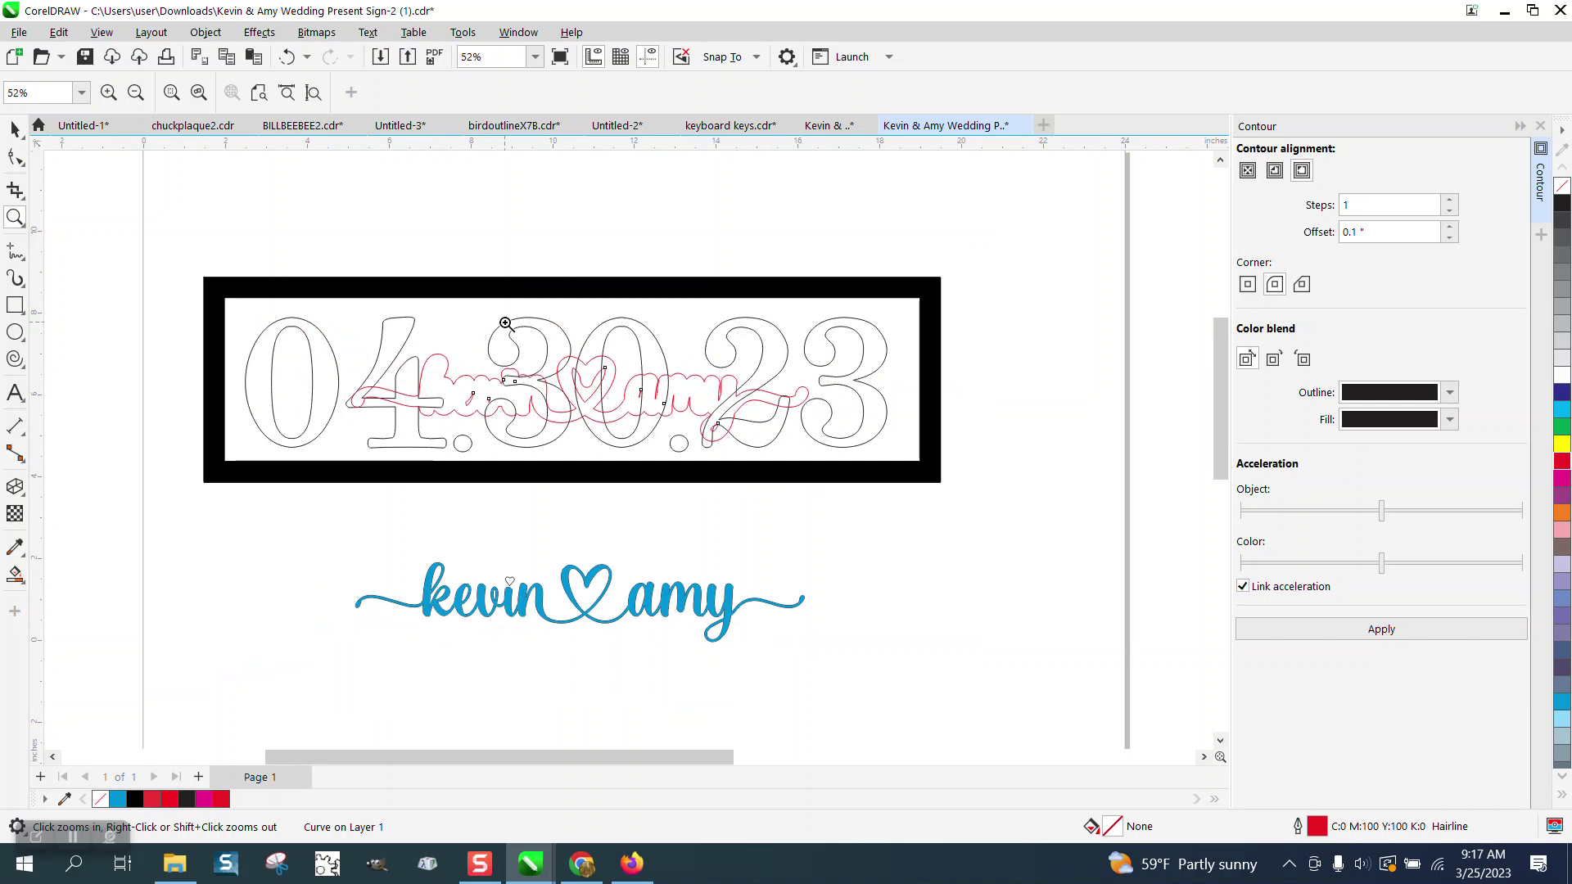
left_click(14, 129)
key("Down")
key("Down")
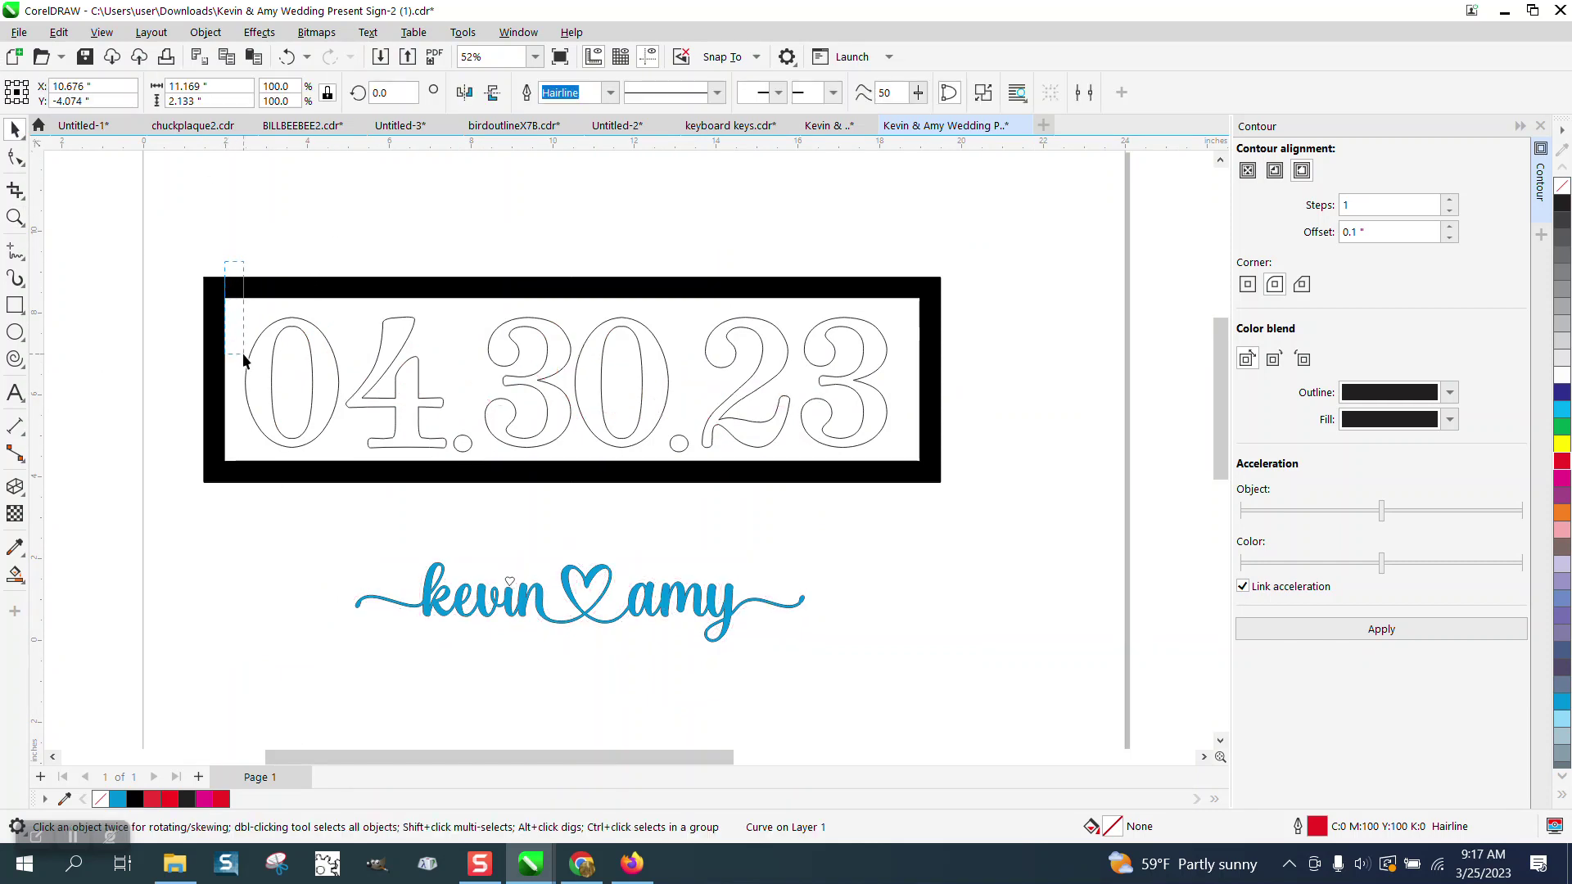
Group the eight date outlines and move the red script back onto the date.
left_click_drag(244, 360, 891, 484)
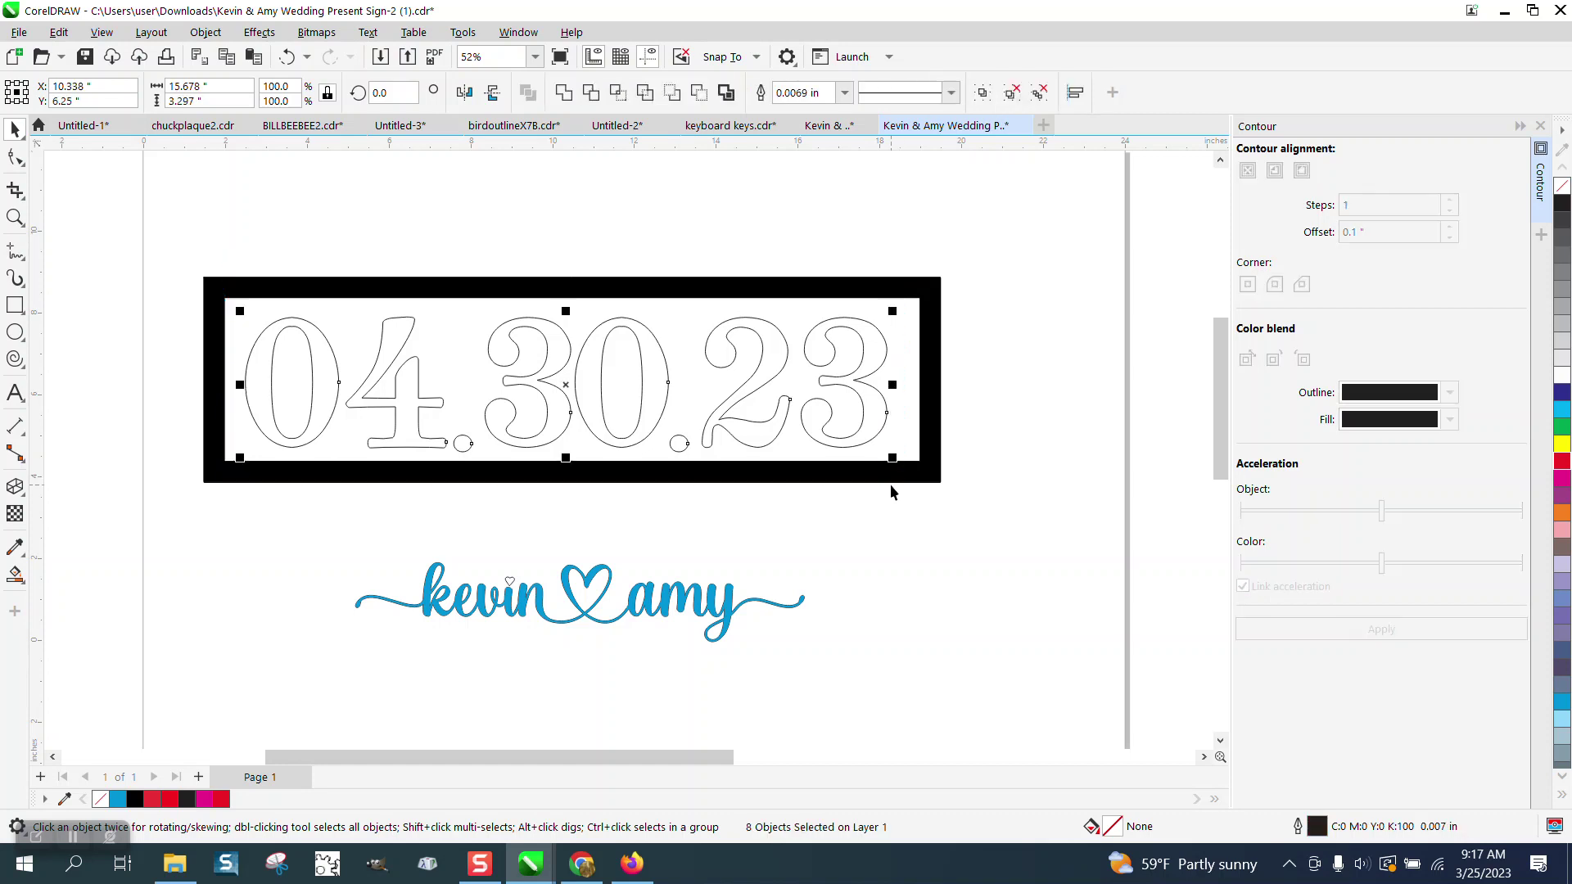
key("ctrl+g")
scroll(816, 475, "down", 1)
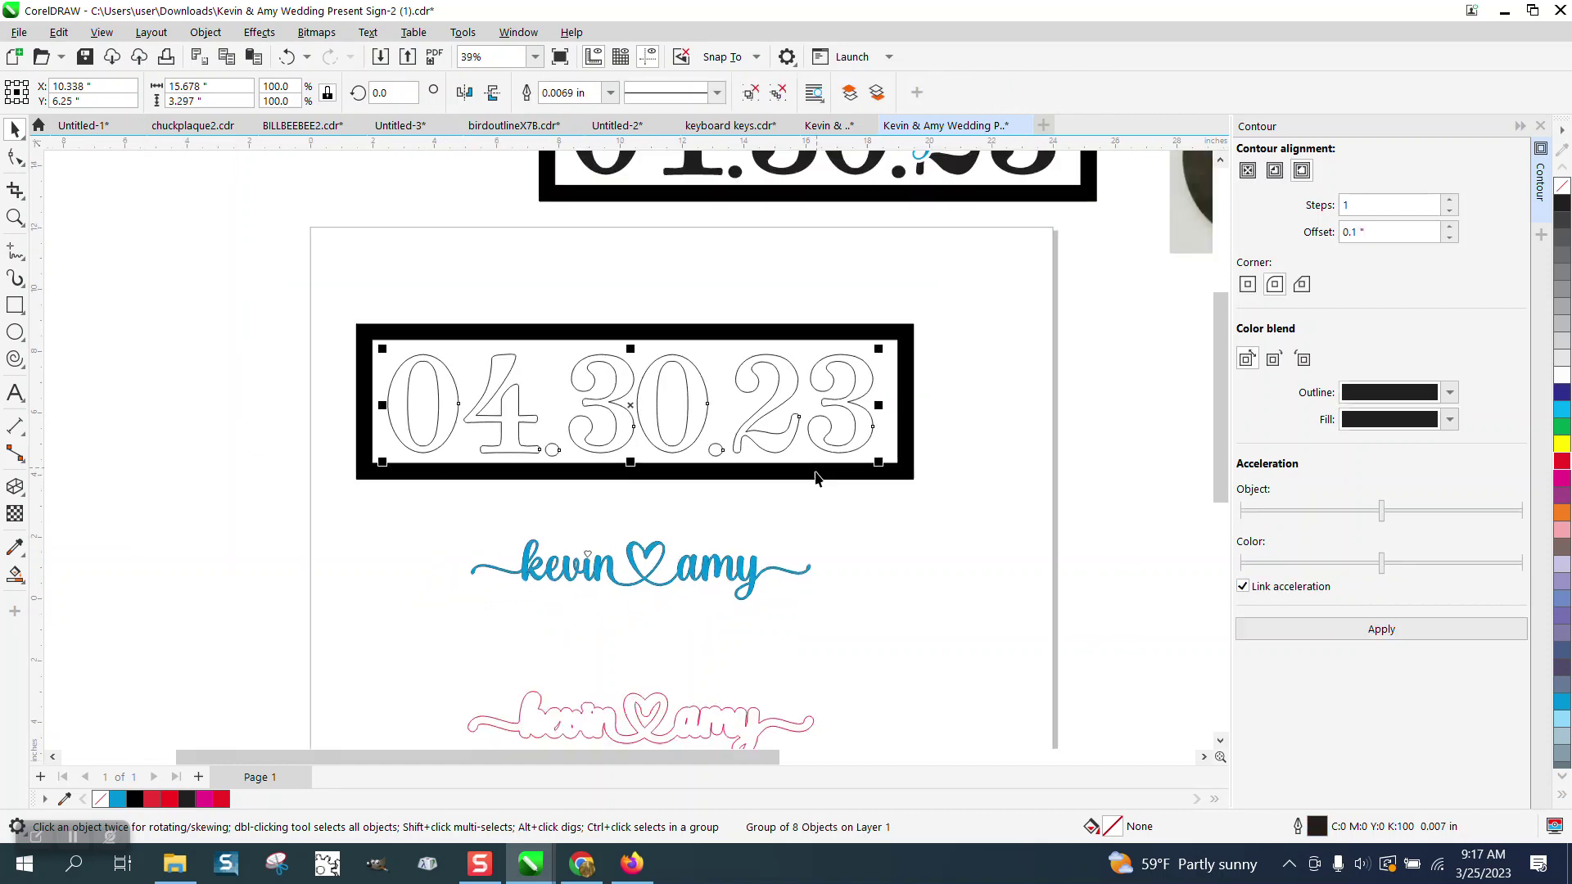
left_click(758, 720)
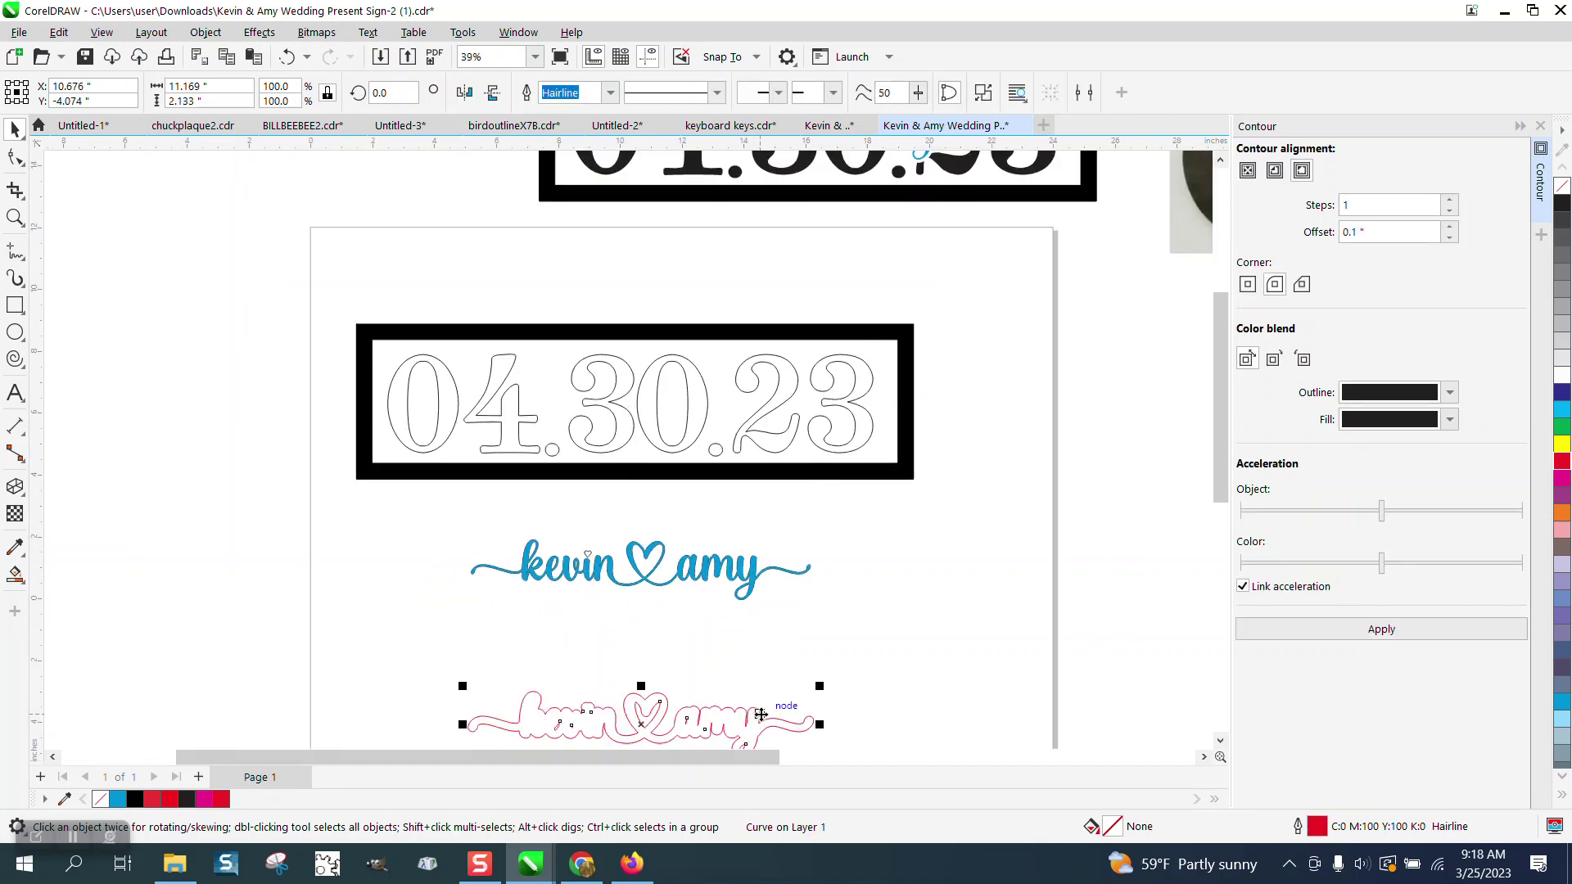
key("shift+Up")
key("shift+Up")
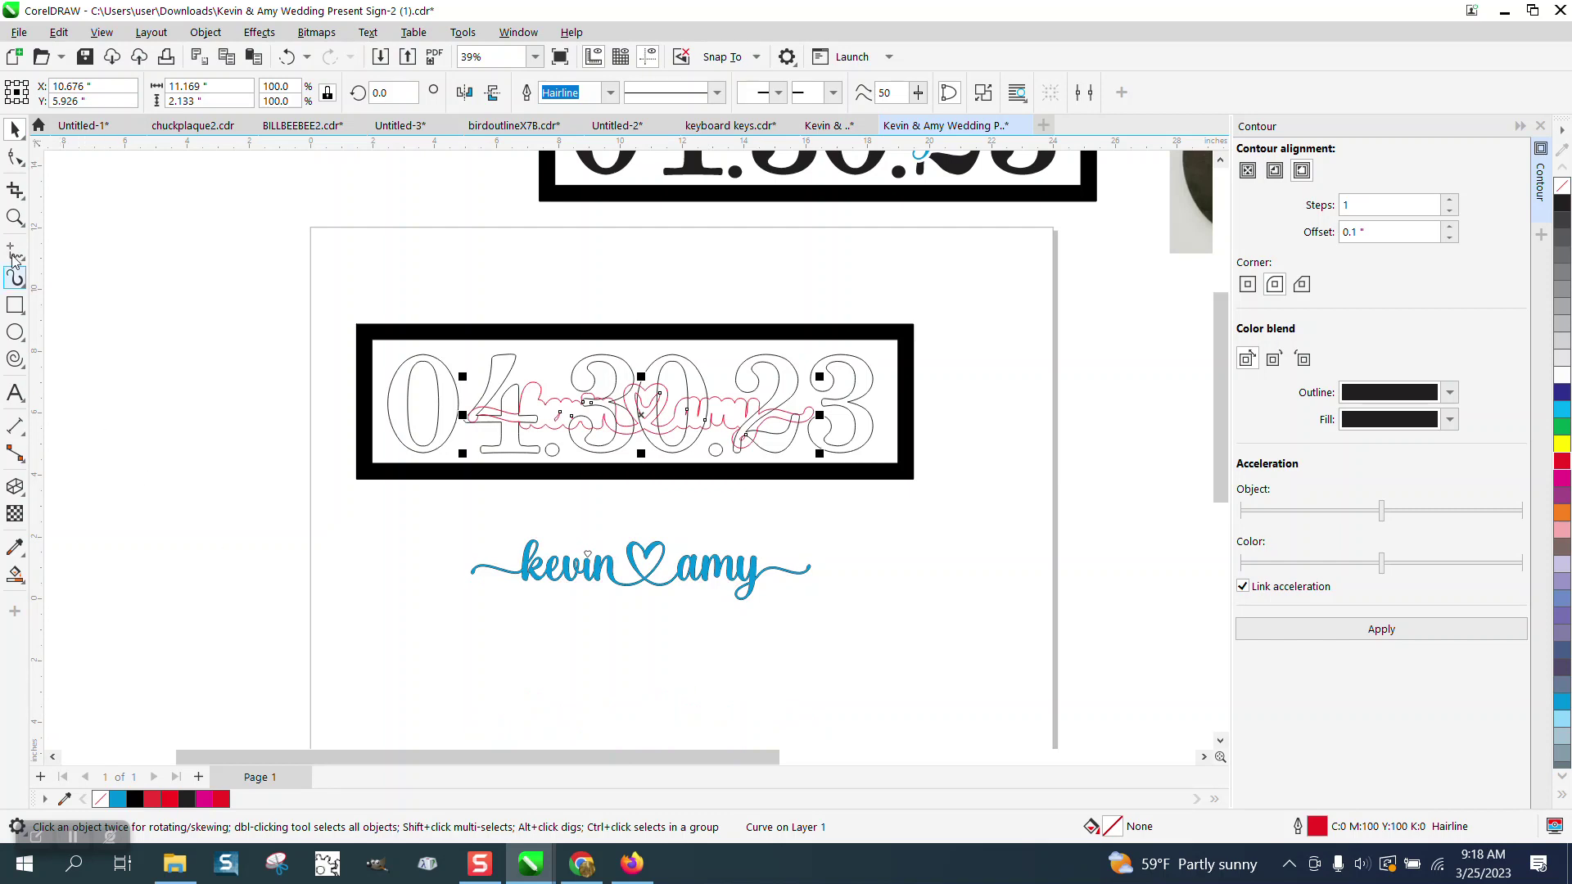
Zoom in on the date sign and set the Smart Fill colour to black.
left_click(15, 217)
left_click_drag(341, 301, 946, 553)
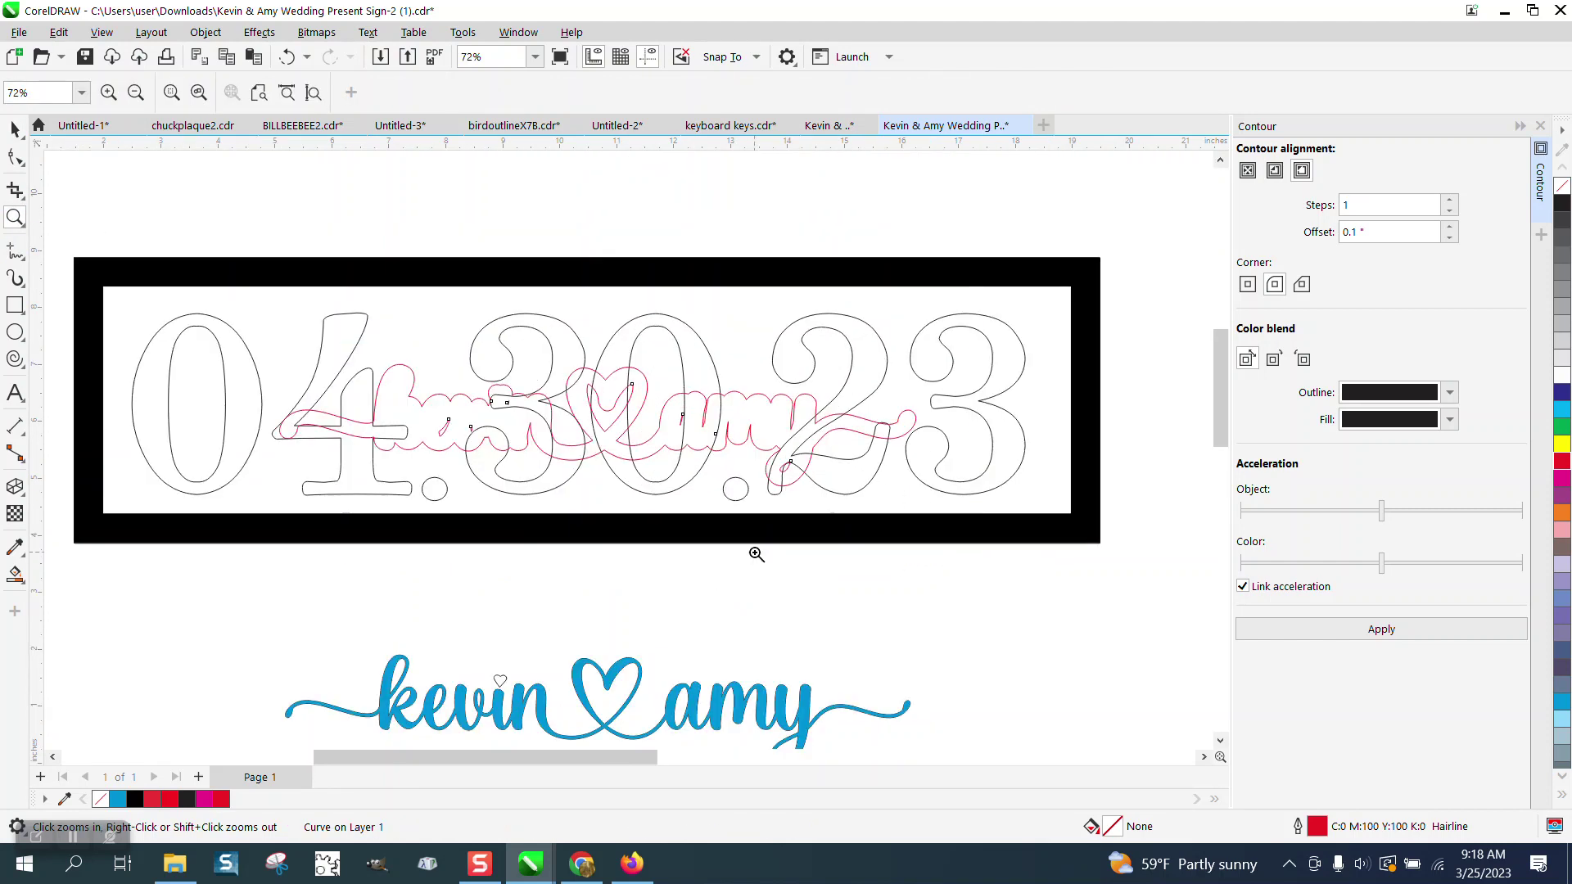
left_click(15, 574)
left_click(221, 92)
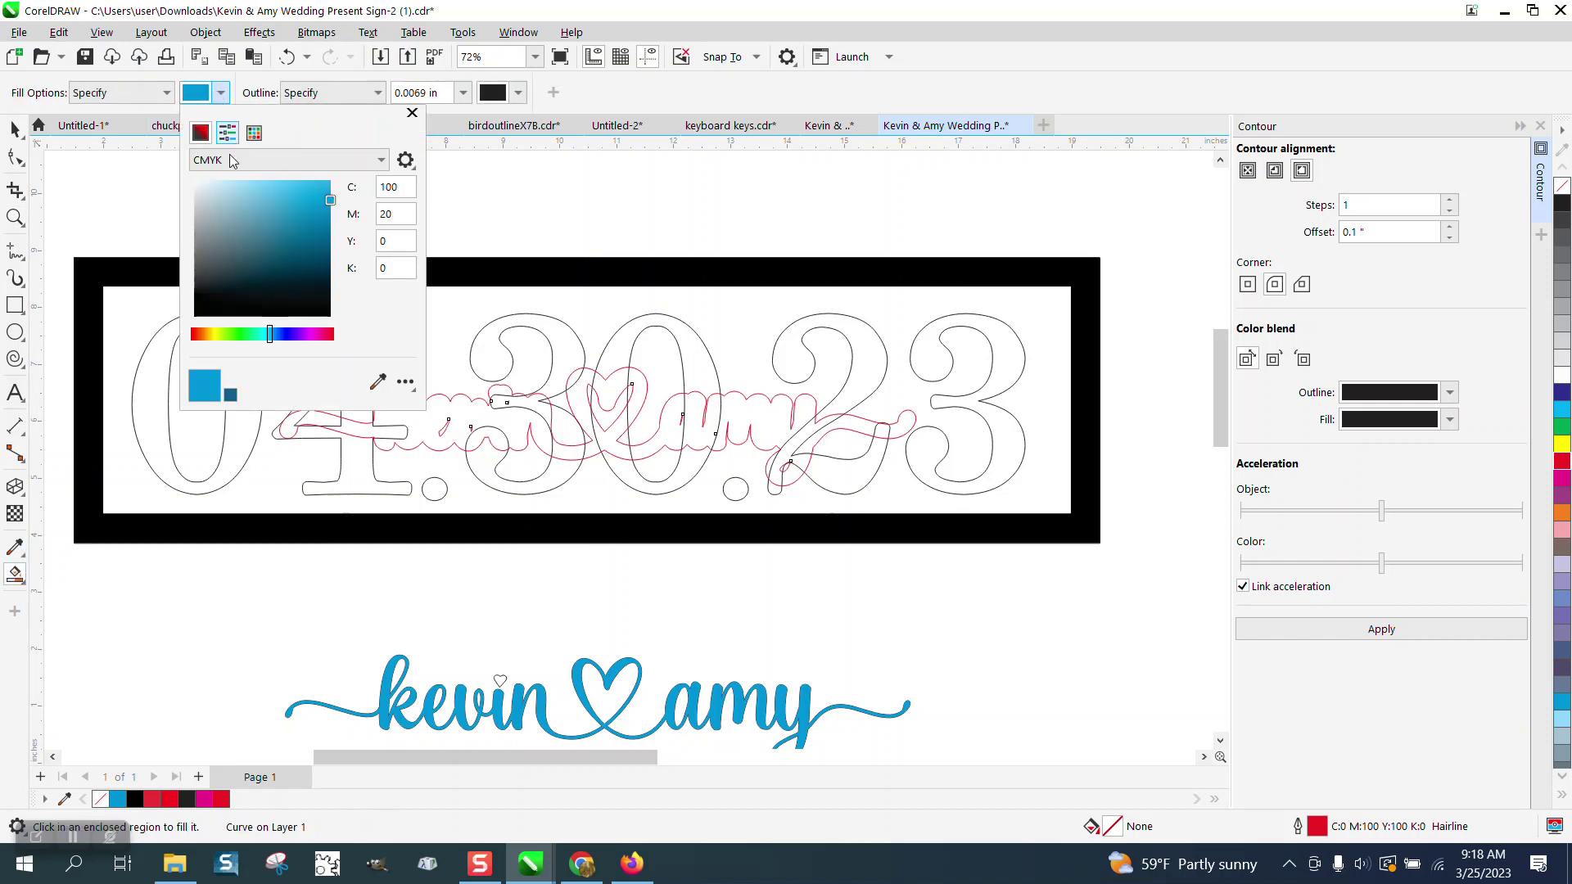
left_click(383, 160)
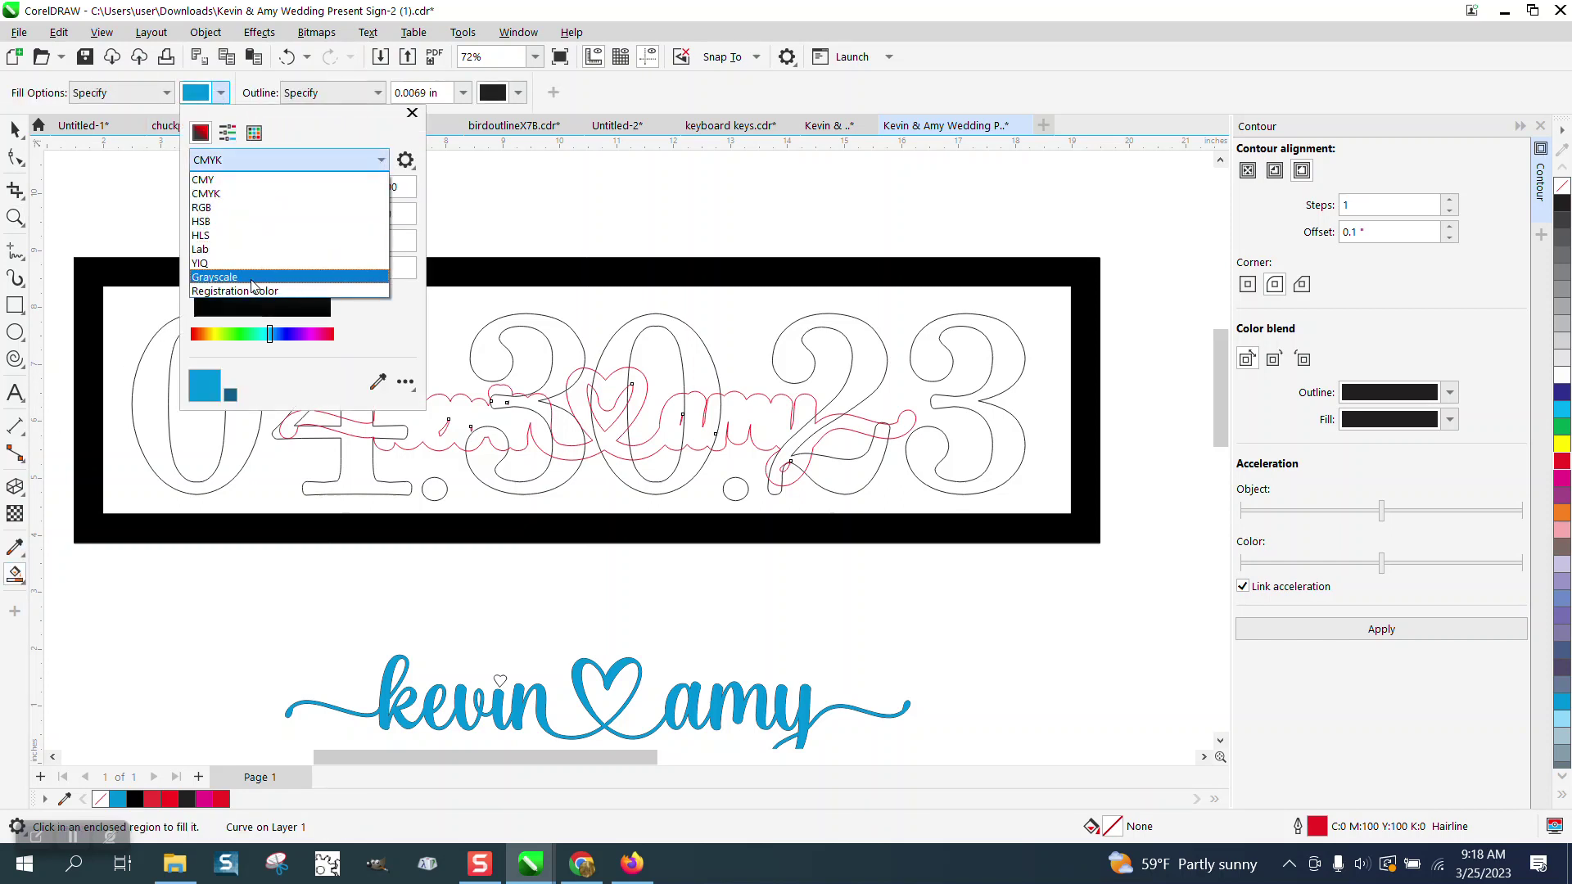
left_click(212, 214)
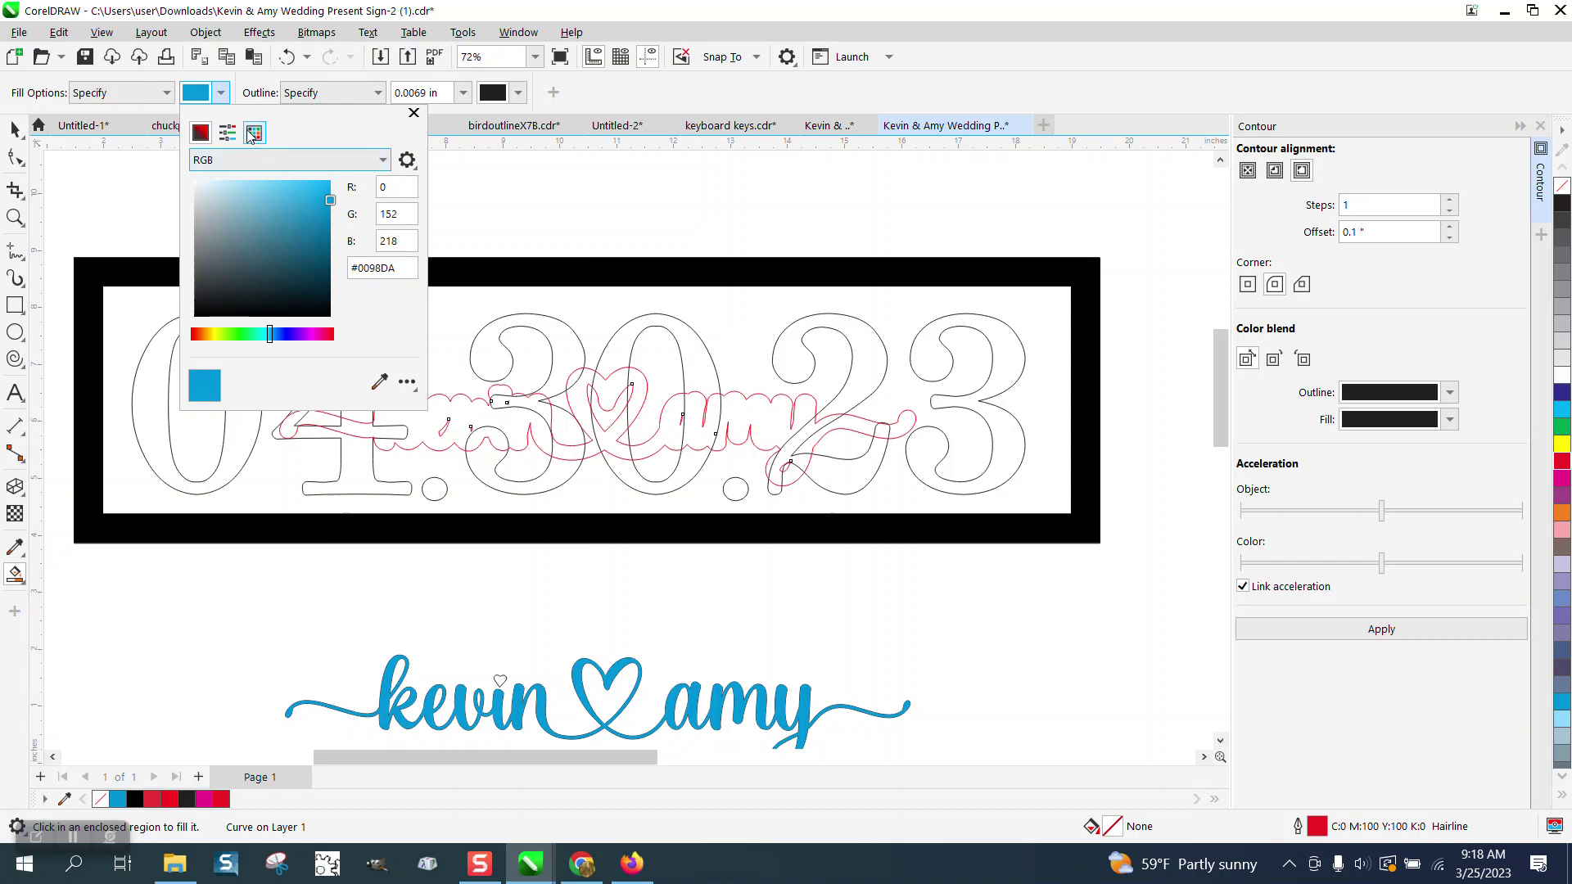
left_click(254, 133)
left_click(206, 192)
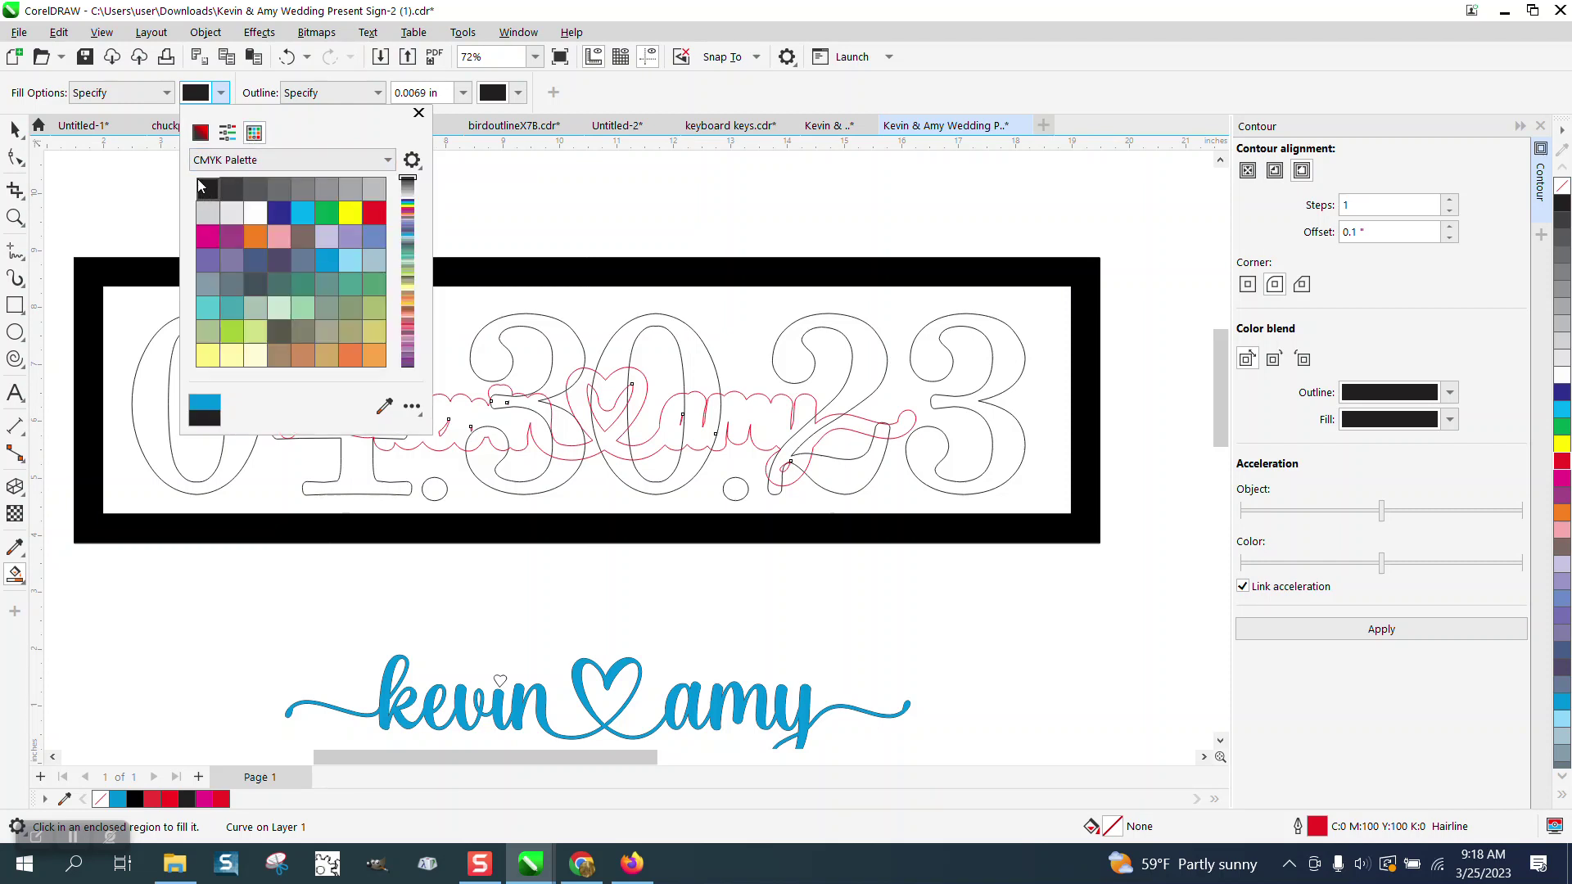
left_click(236, 452)
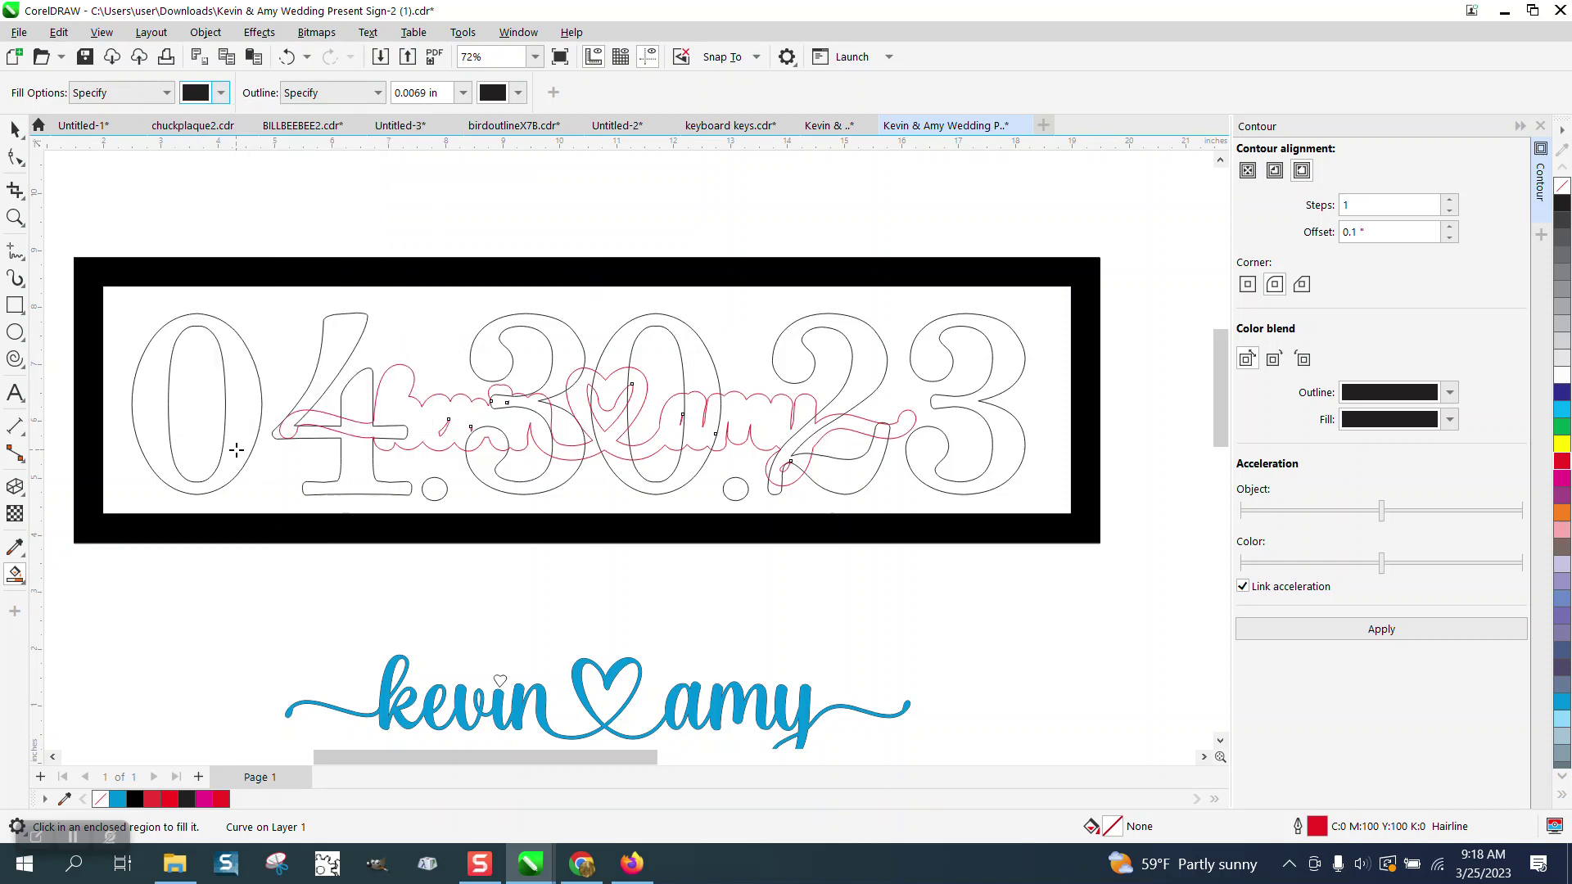
Fill the 0, the 4 and both dots black, undoing an accidental background fill.
left_click(337, 354)
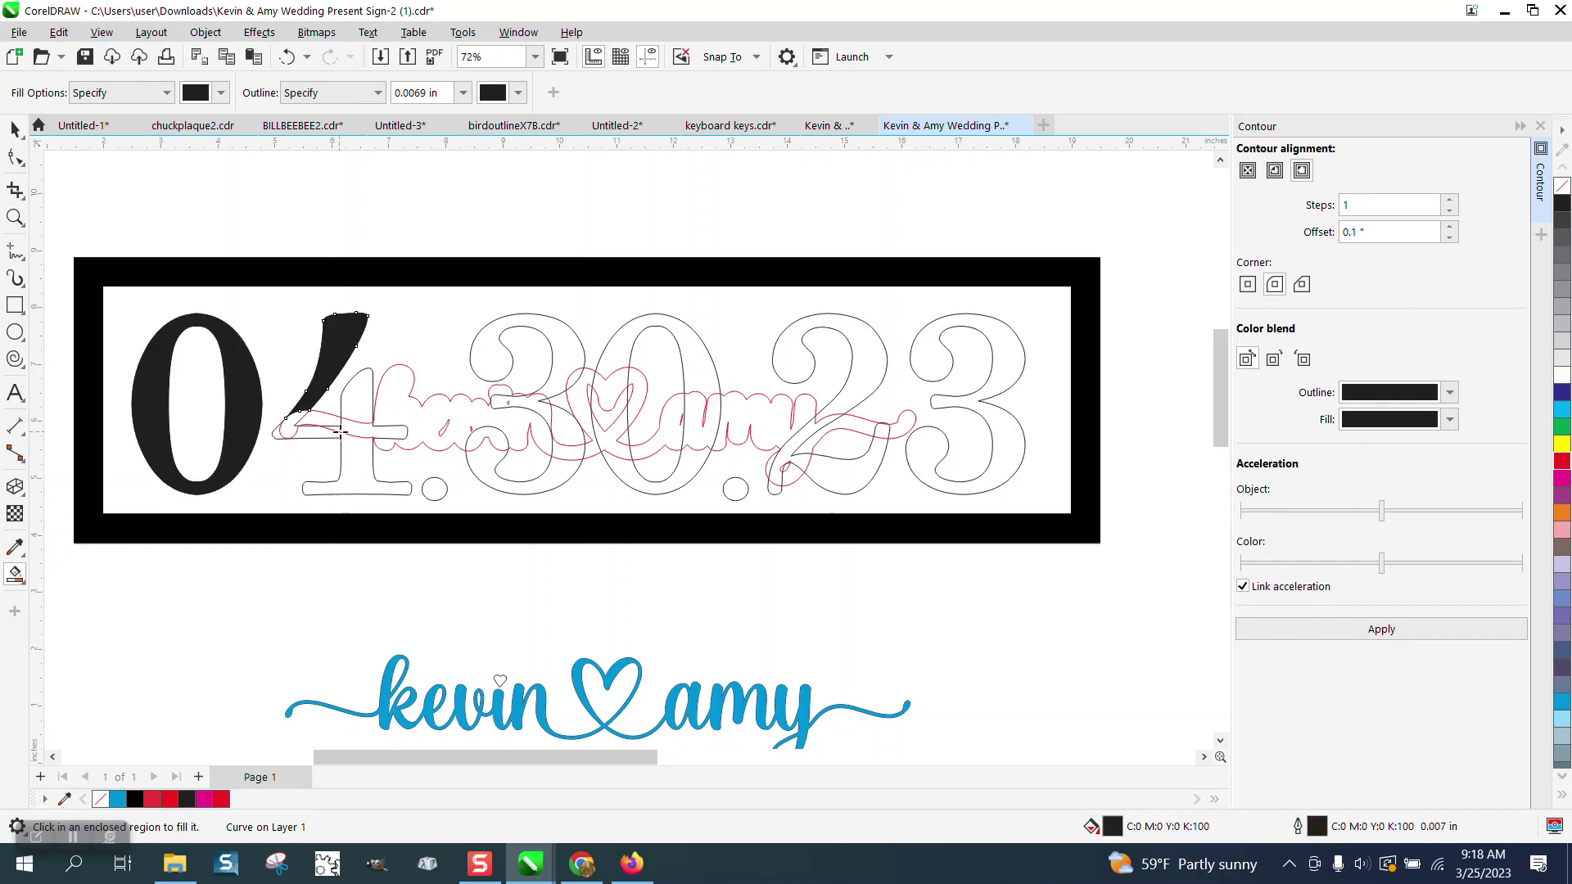
left_click(350, 472)
left_click(352, 396)
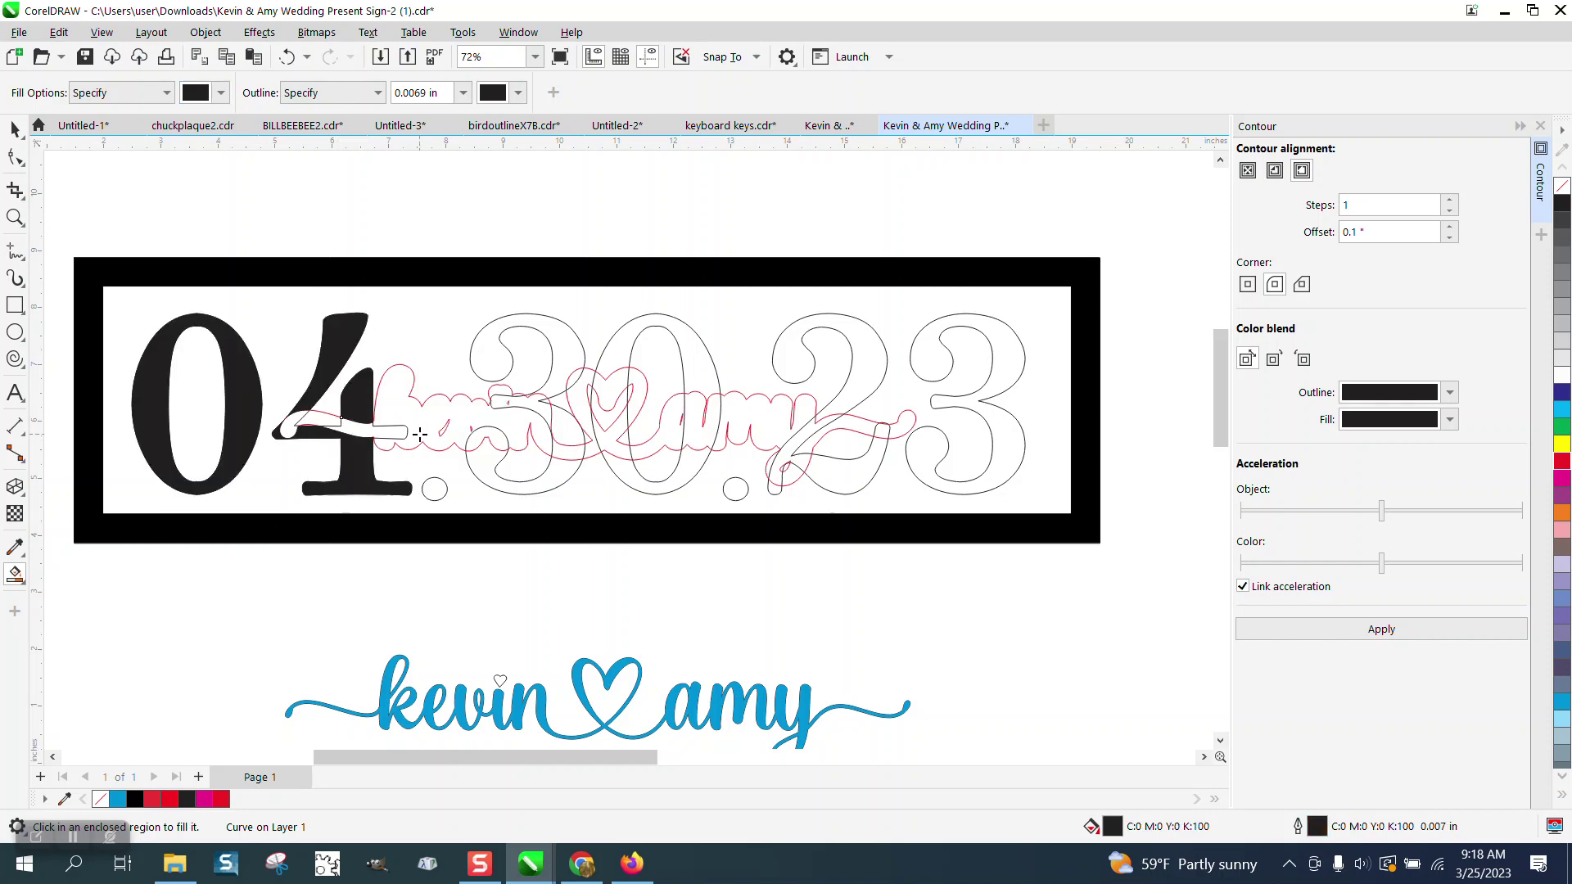
left_click(435, 489)
left_click(750, 493)
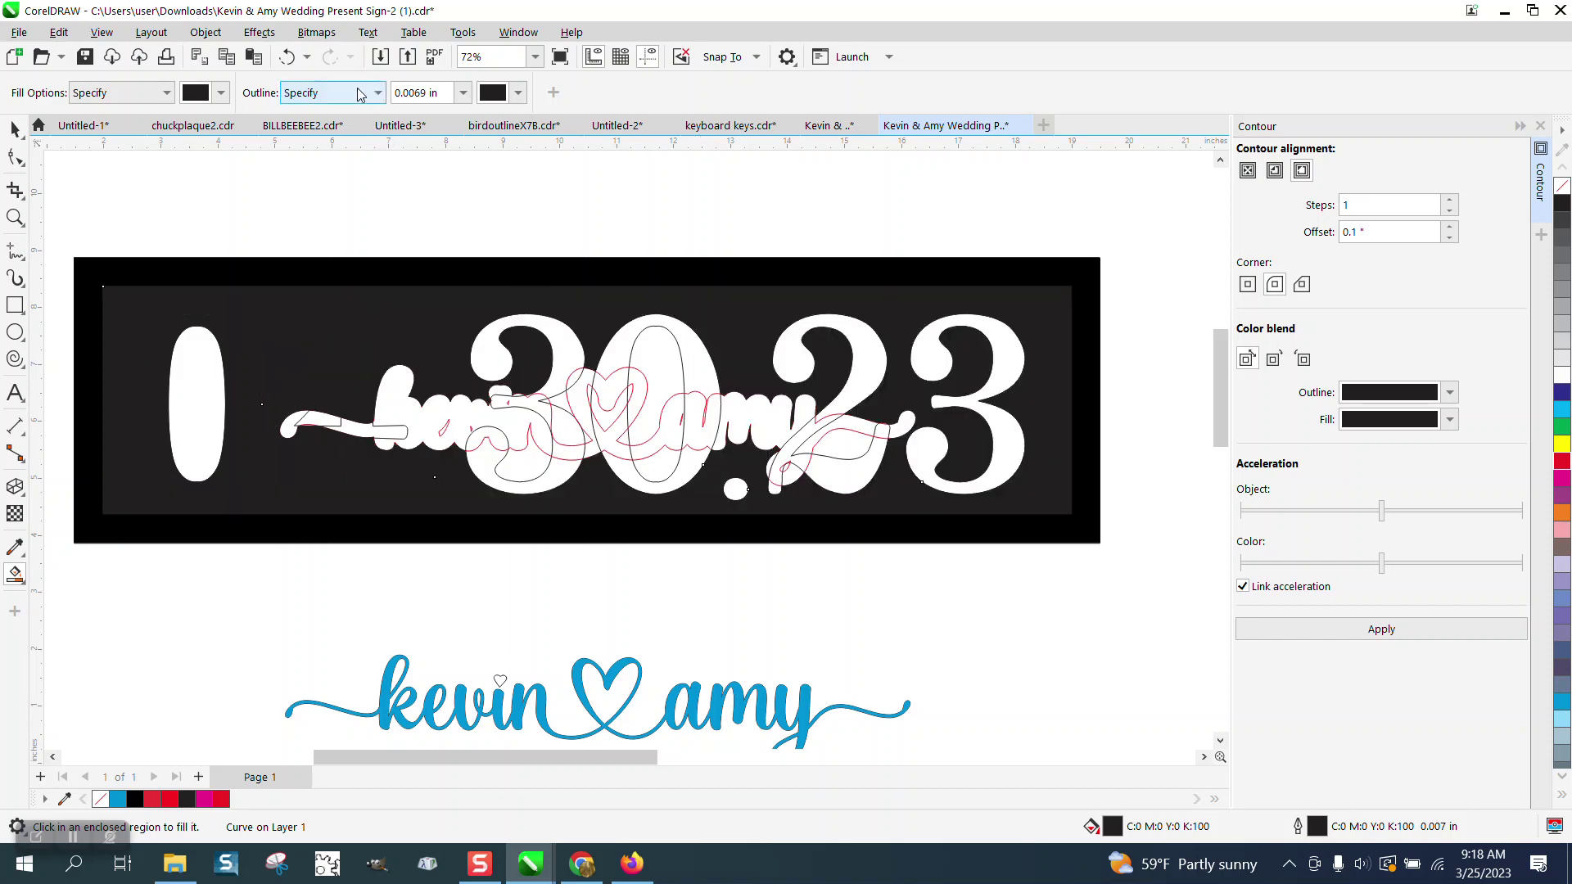
left_click(288, 57)
left_click(737, 486)
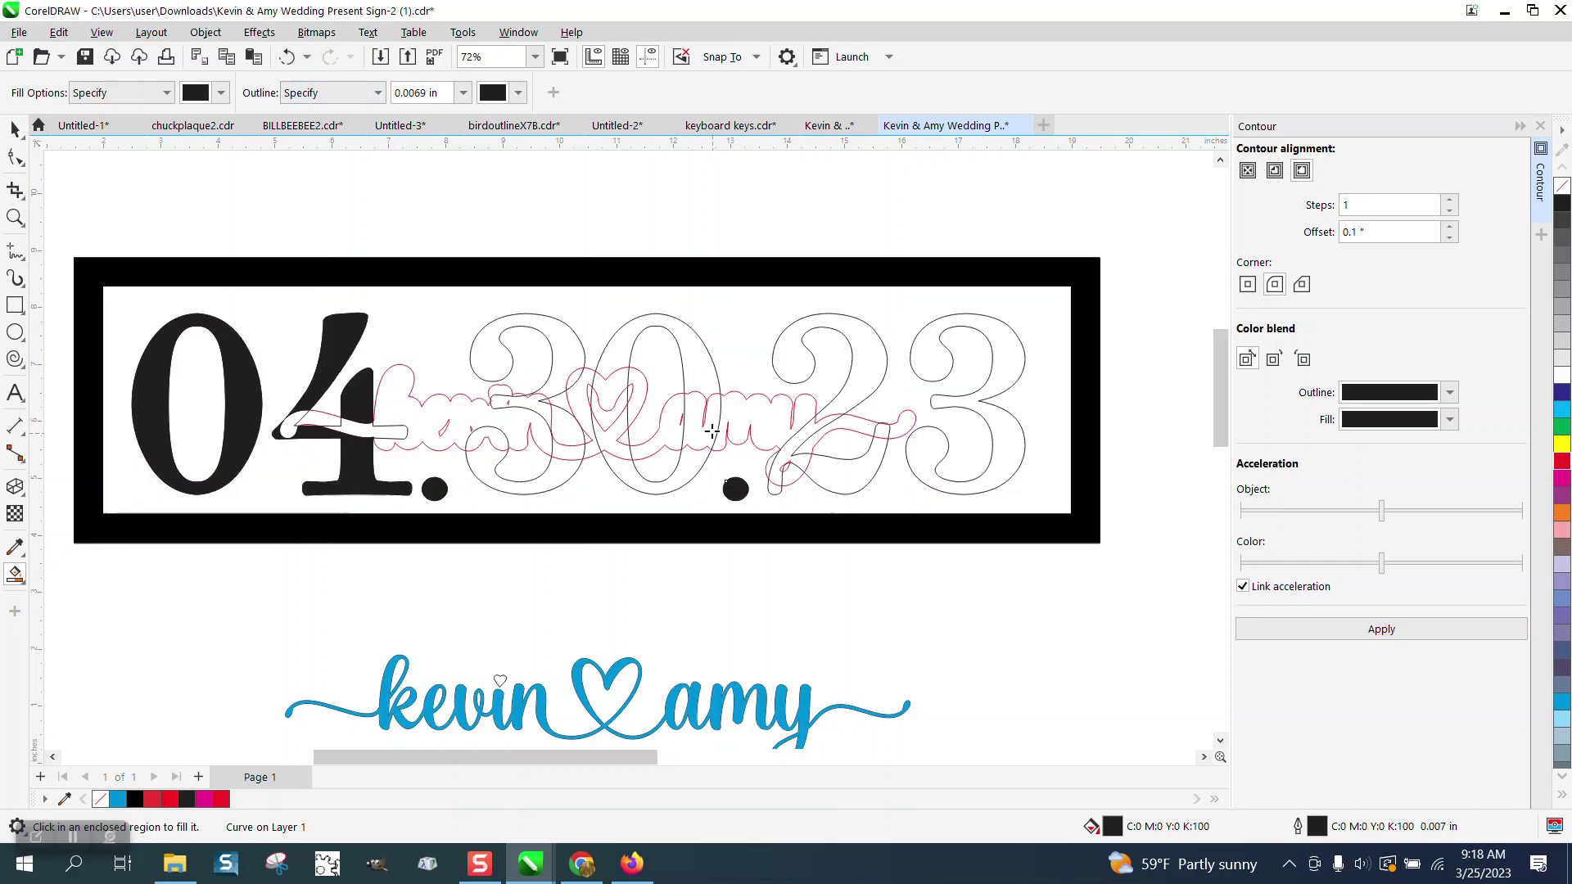
Fill the remaining regions of the 30, the 2 and the final 3 black.
left_click(701, 362)
left_click(686, 474)
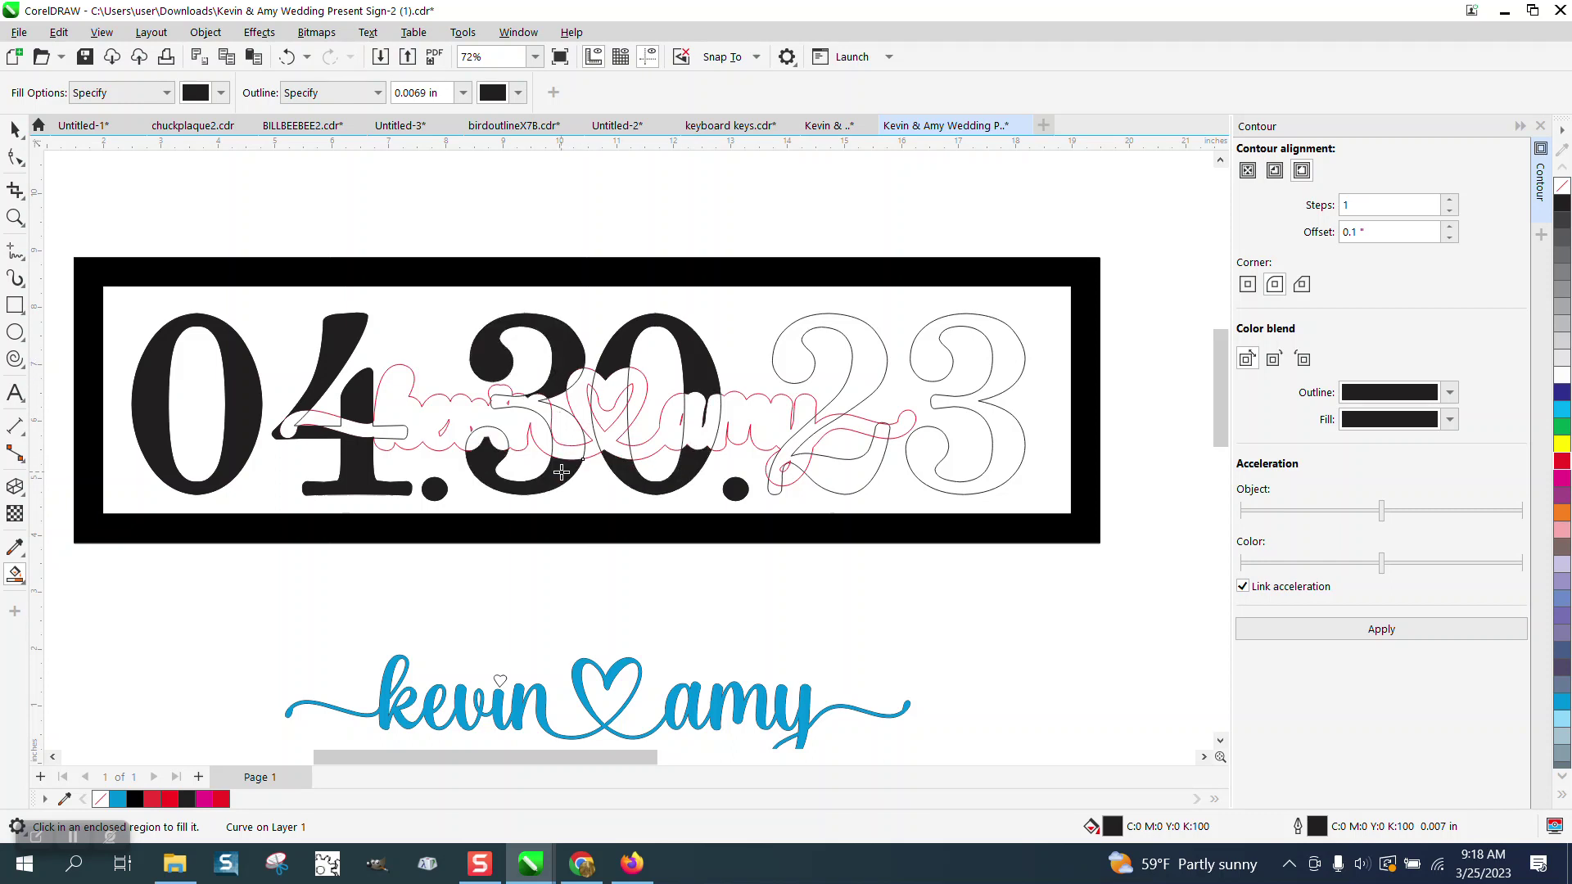
left_click(592, 434)
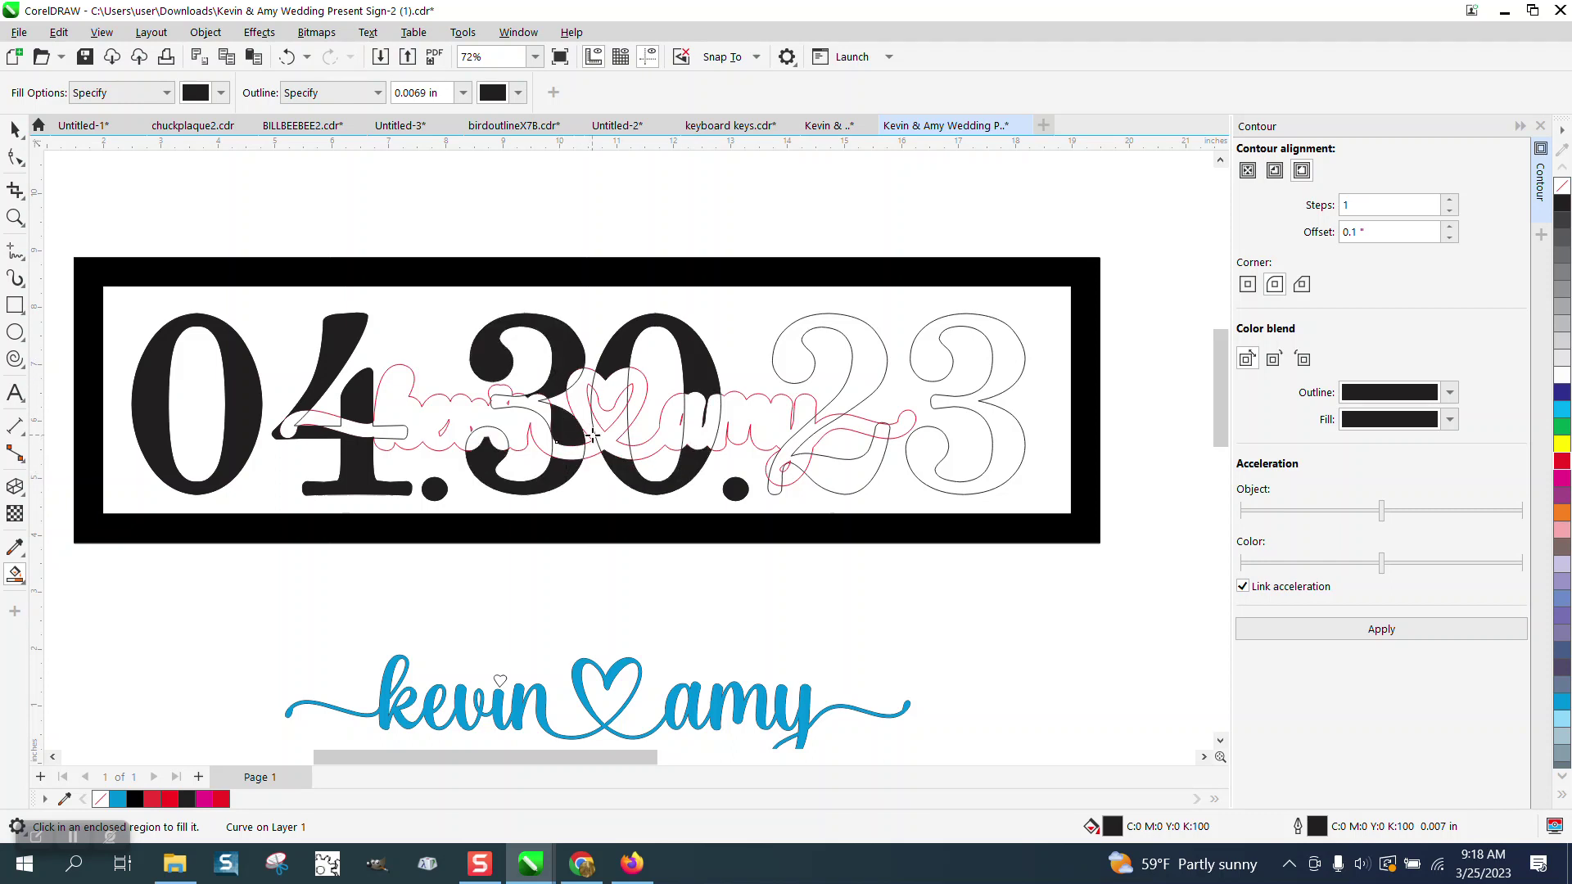
left_click(800, 370)
left_click(936, 357)
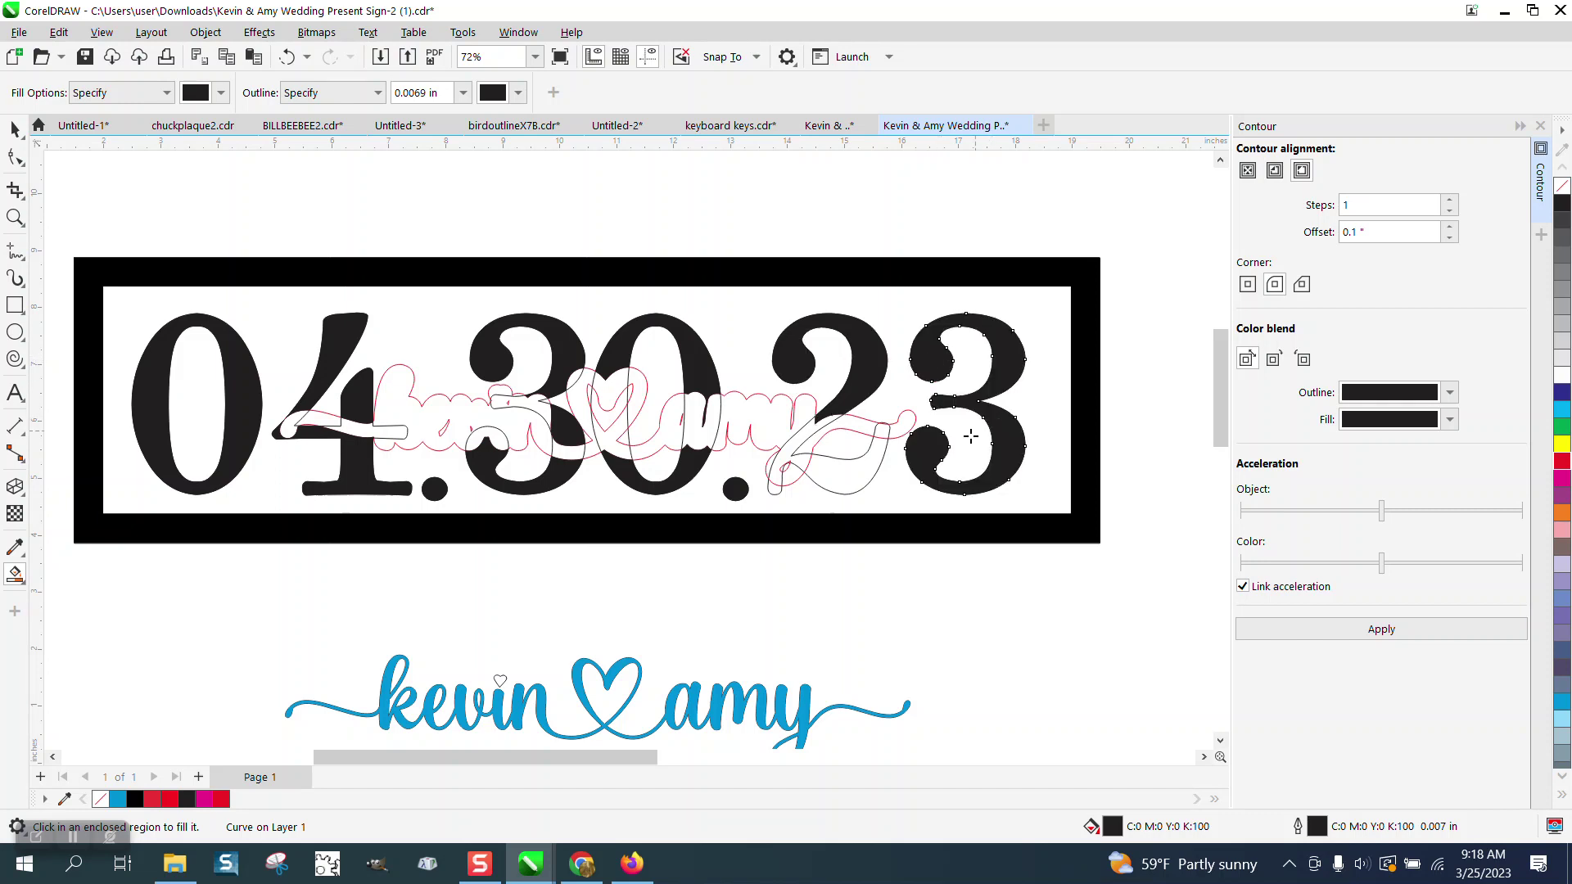
left_click(869, 470)
left_click(775, 487)
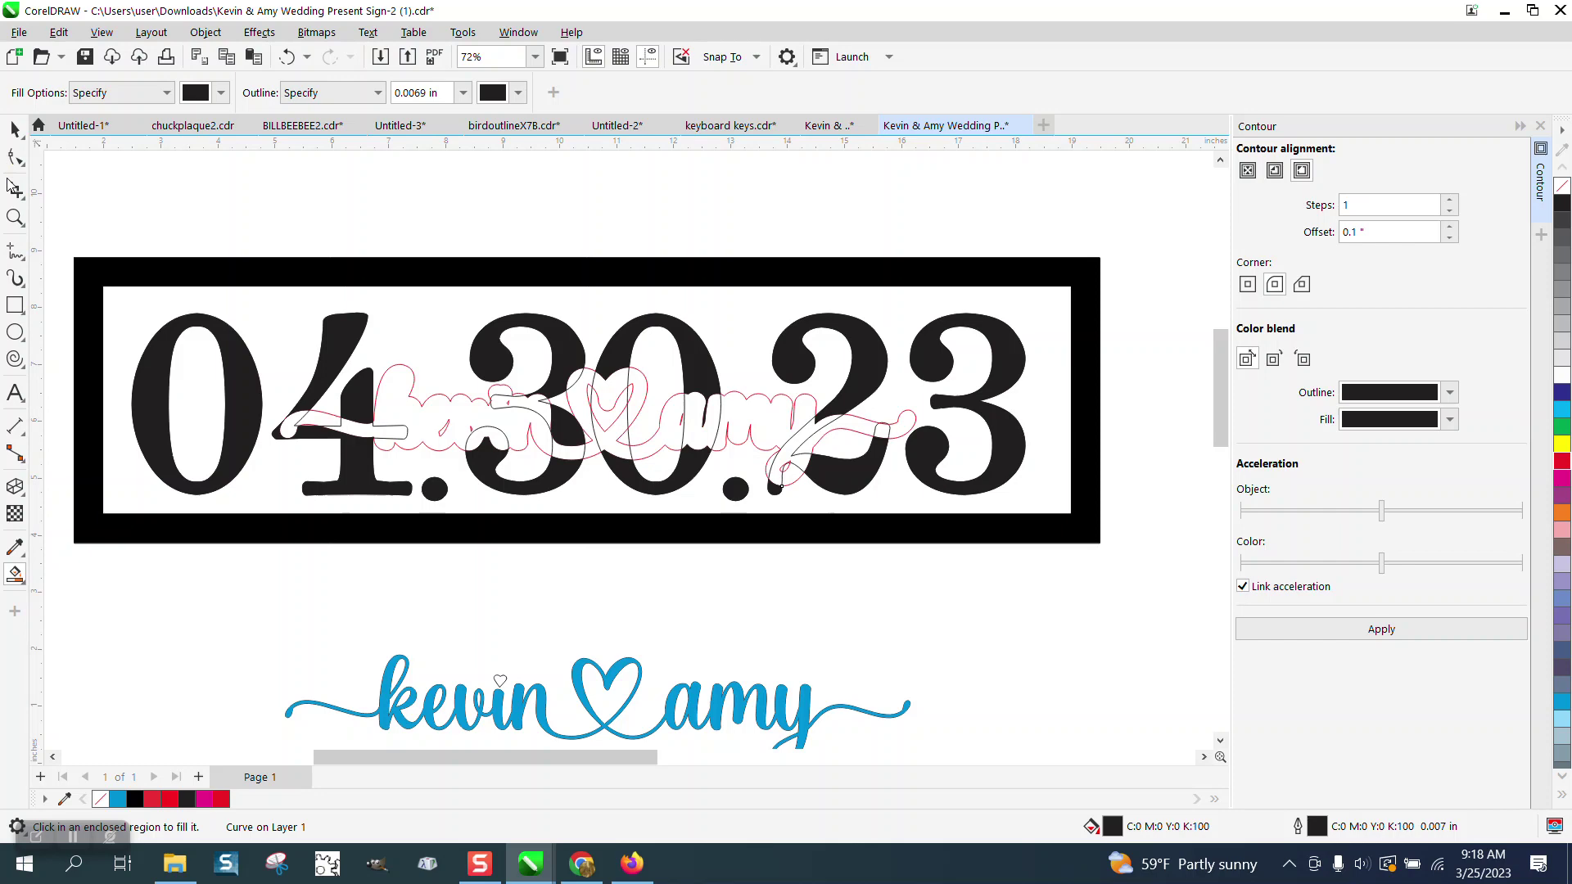
Zoom in to inspect where the 30 overlaps amy, then zoom back out.
left_click(15, 217)
left_click_drag(688, 396, 757, 450)
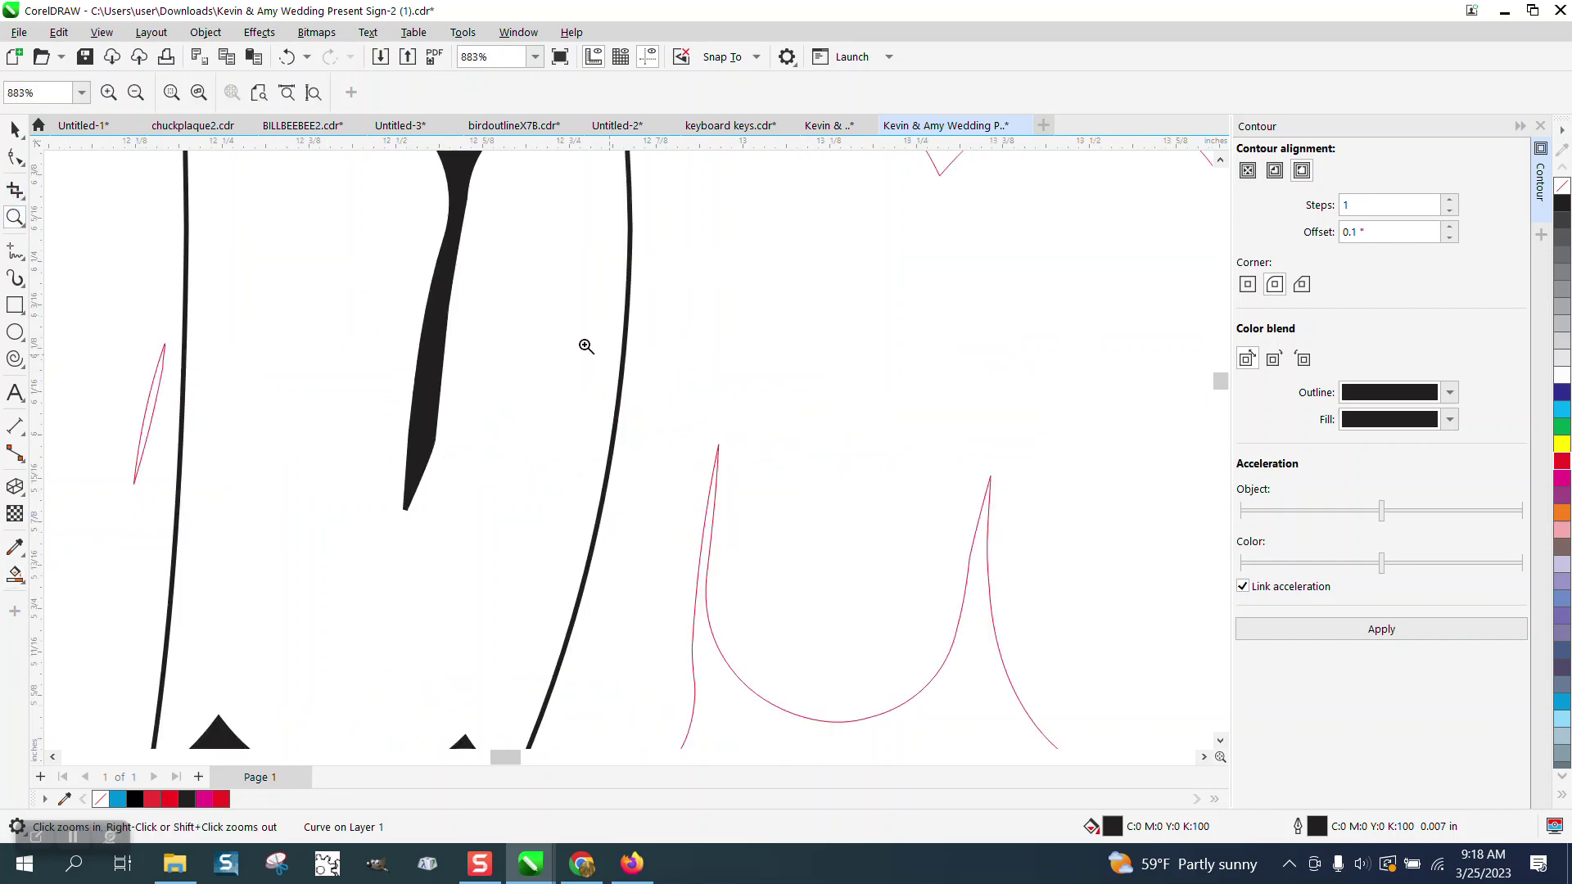
right_click(453, 348)
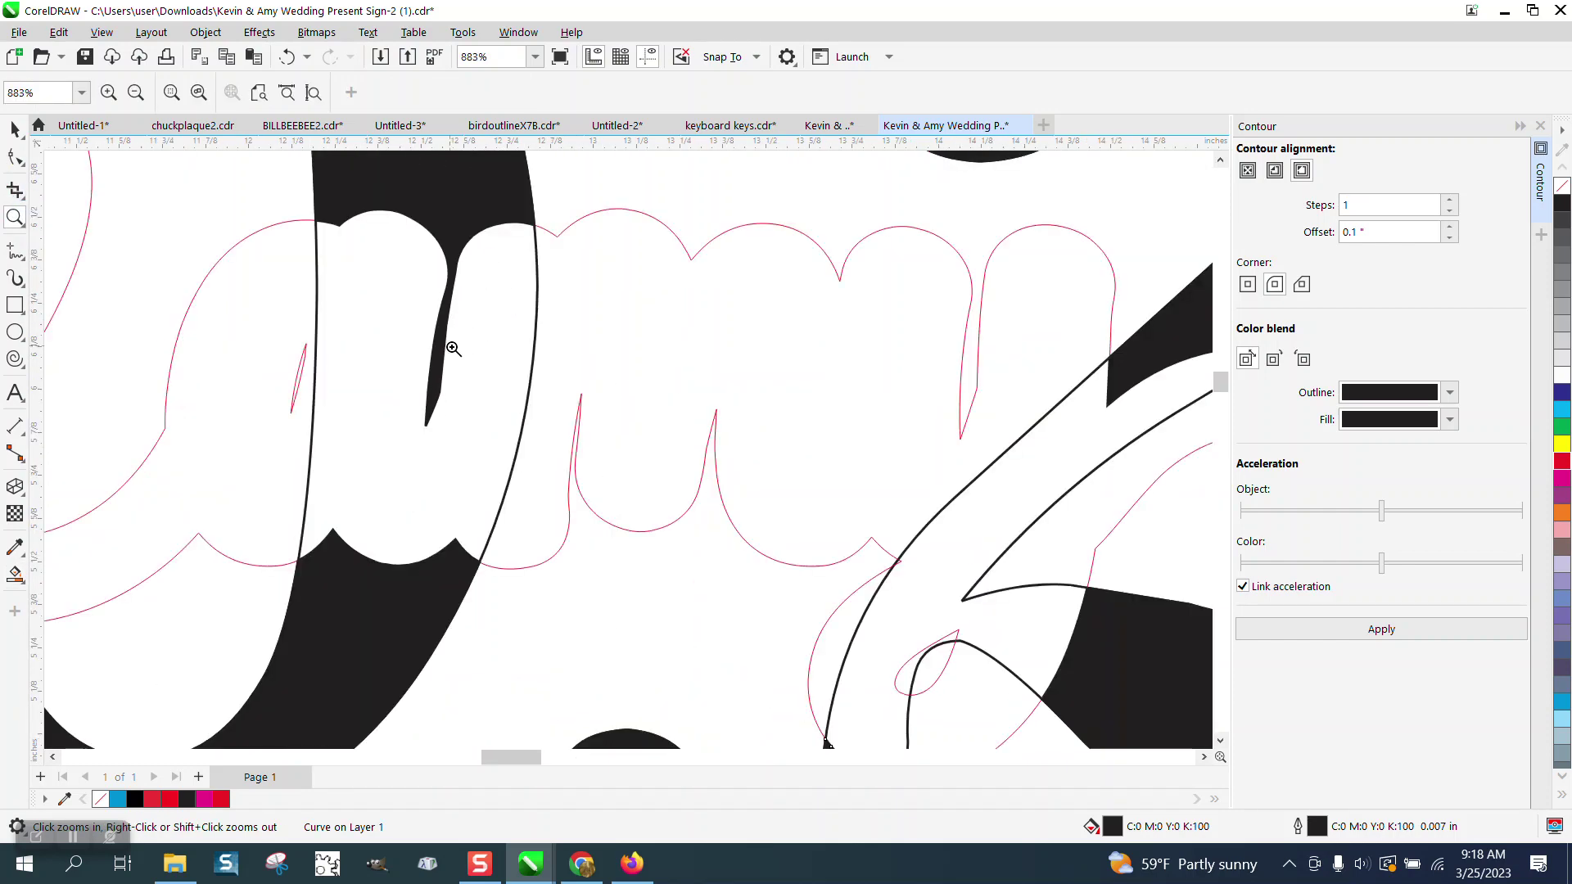
scroll(452, 348, "down", 4)
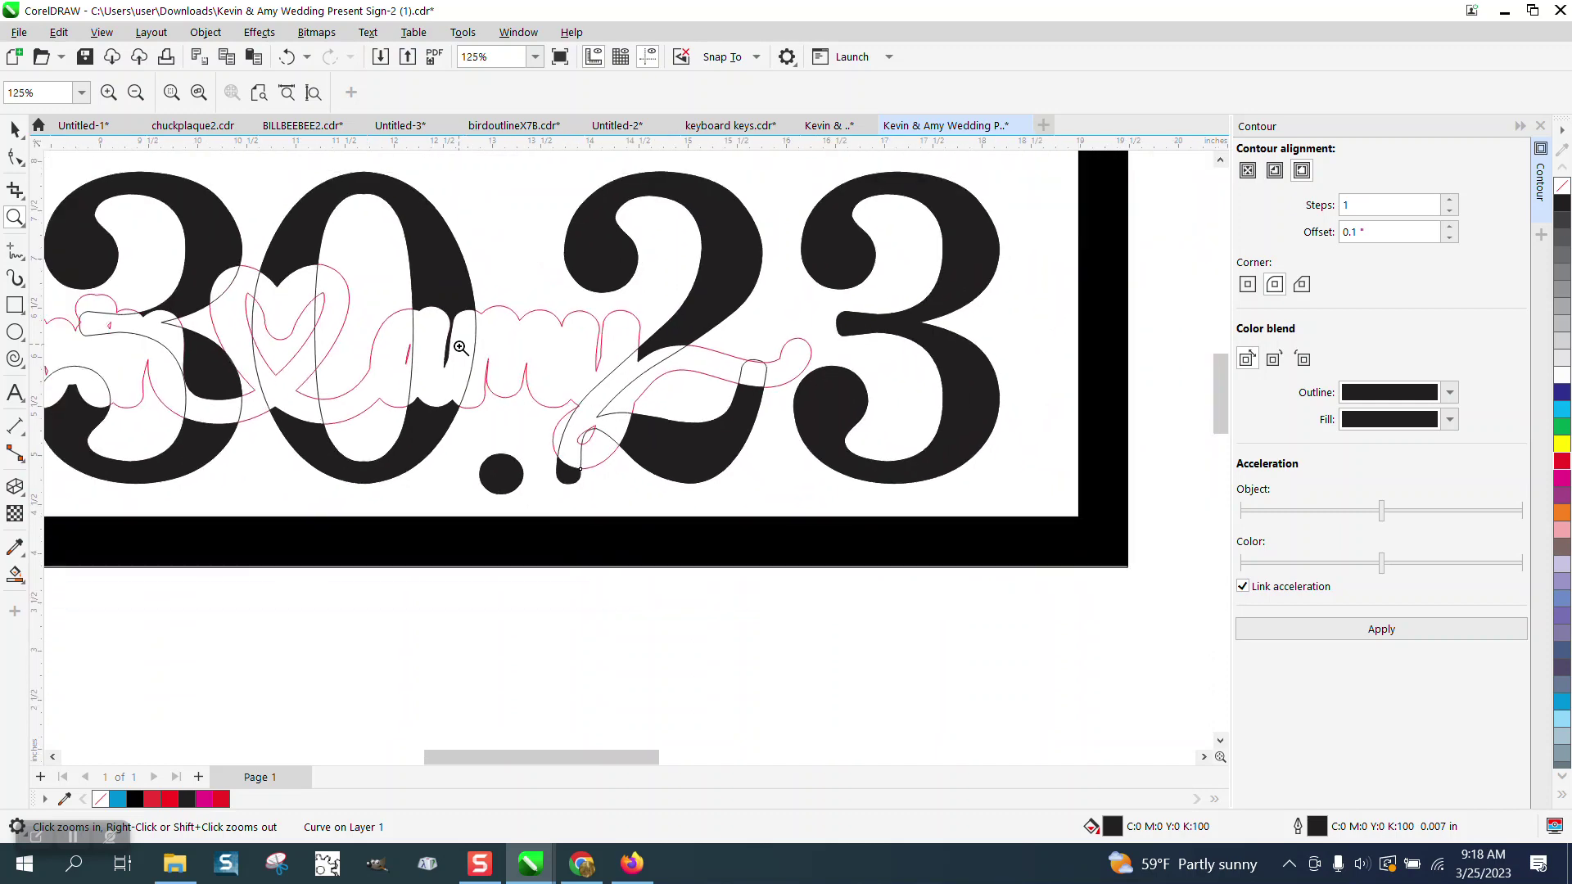
scroll(461, 348, "down", 2)
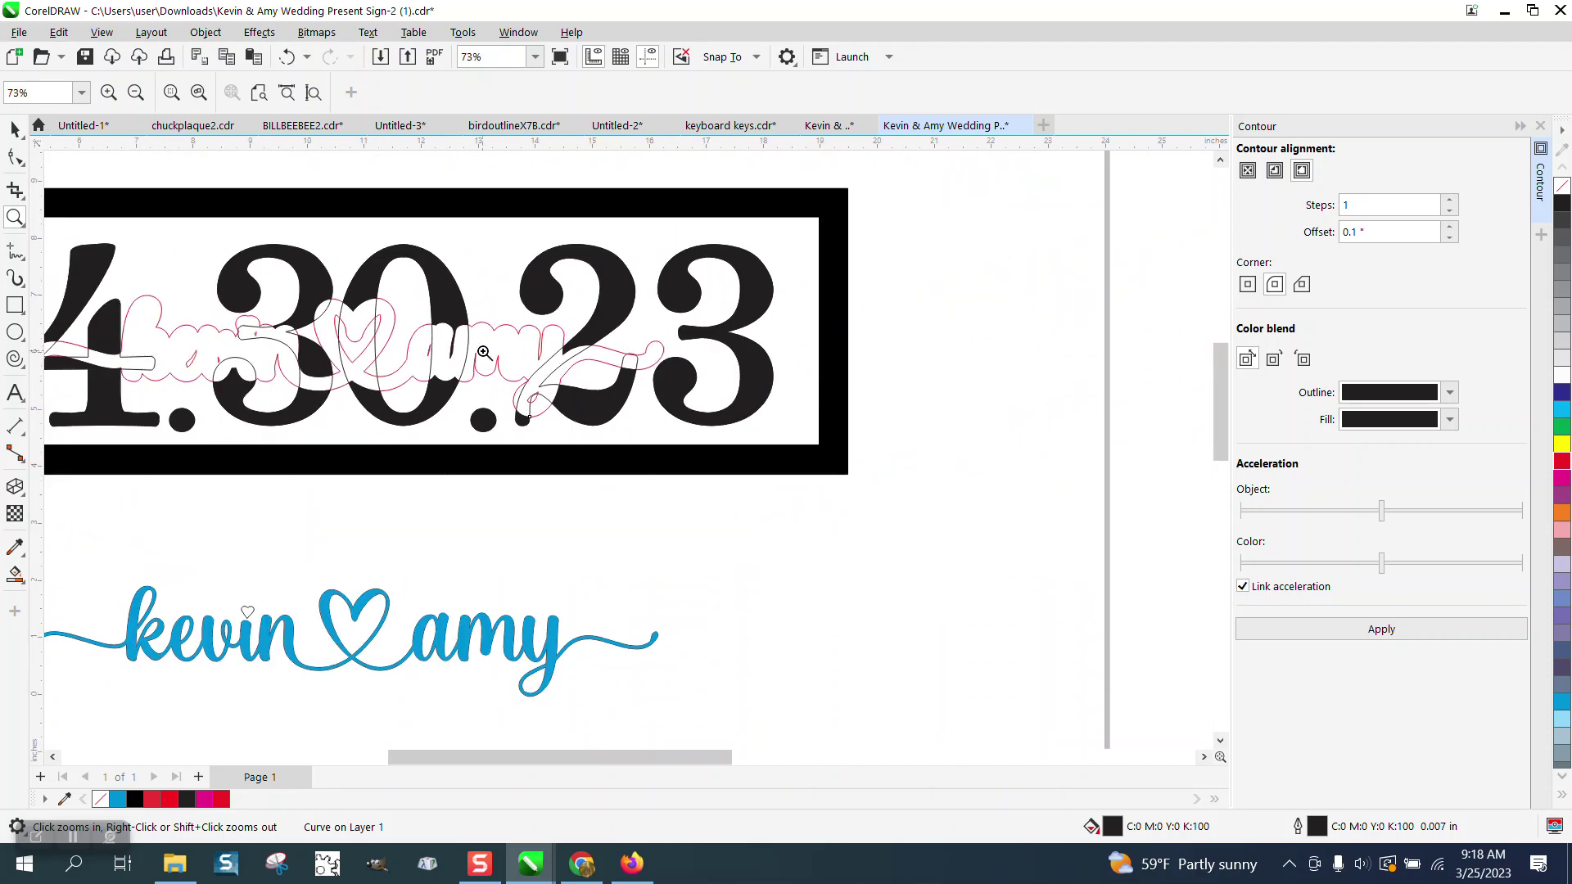
scroll(484, 352, "down", 1)
left_click(15, 129)
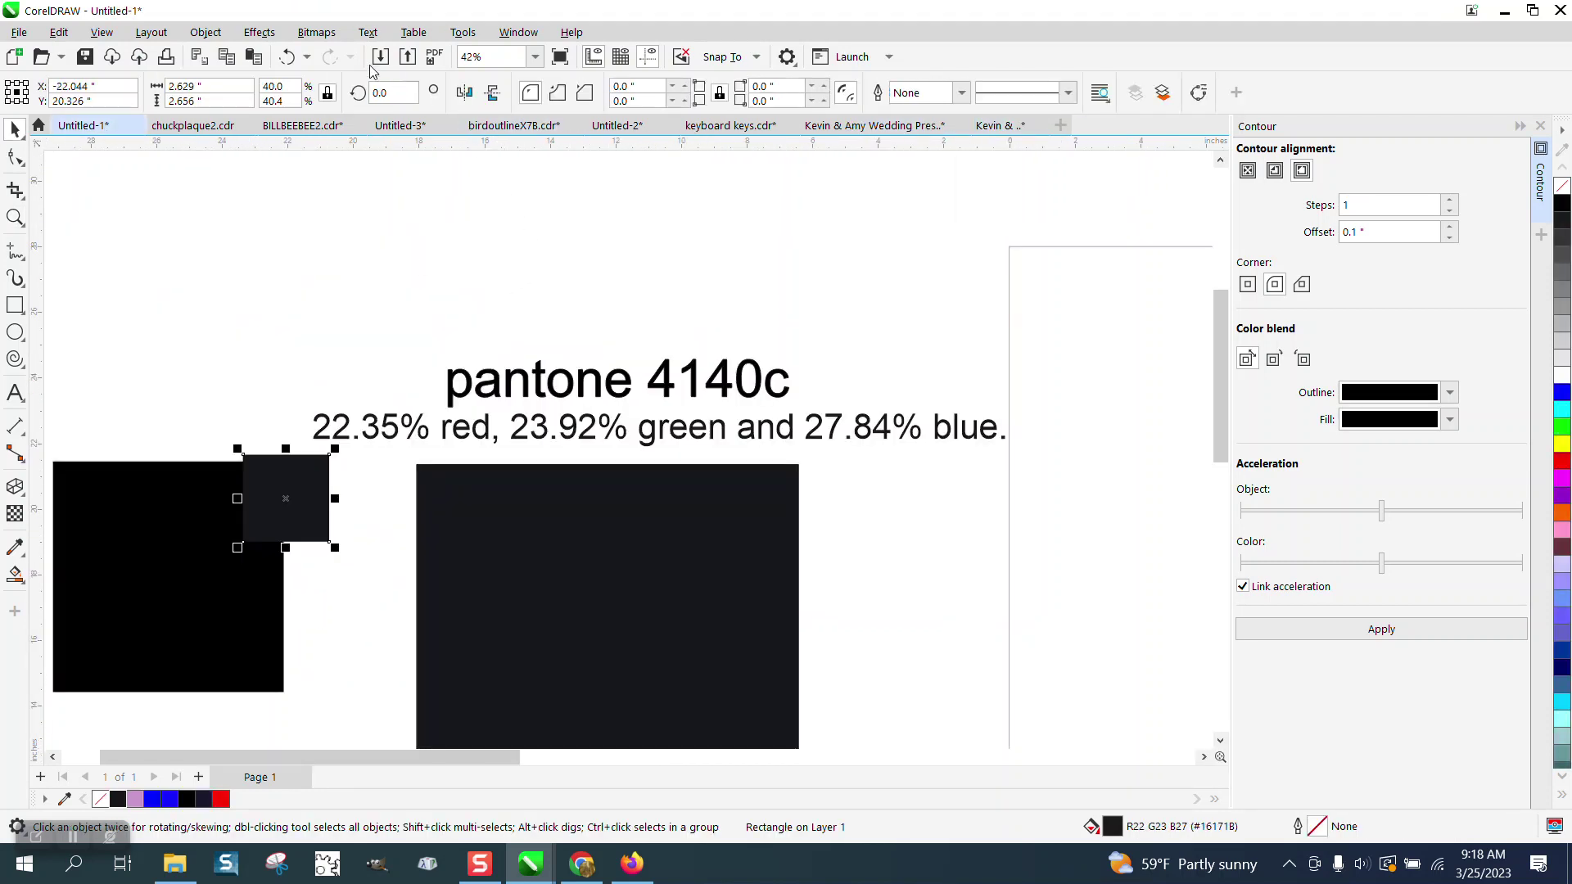
Undo the small dark square's move and switch to the Wedding Present Sign document.
left_click(287, 57)
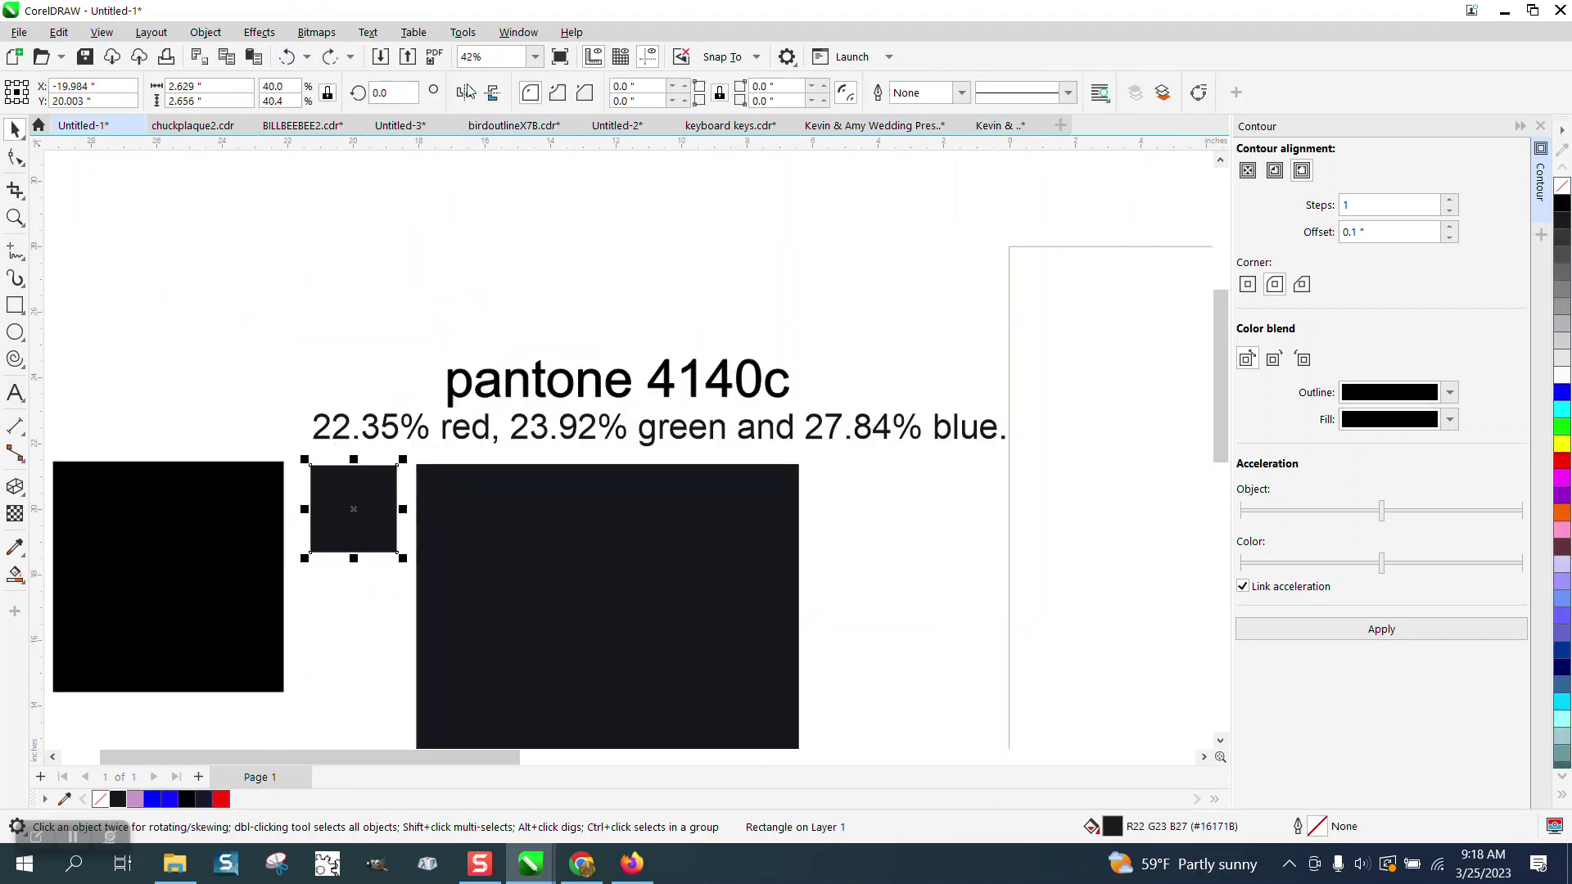
left_click(999, 125)
left_click(432, 208)
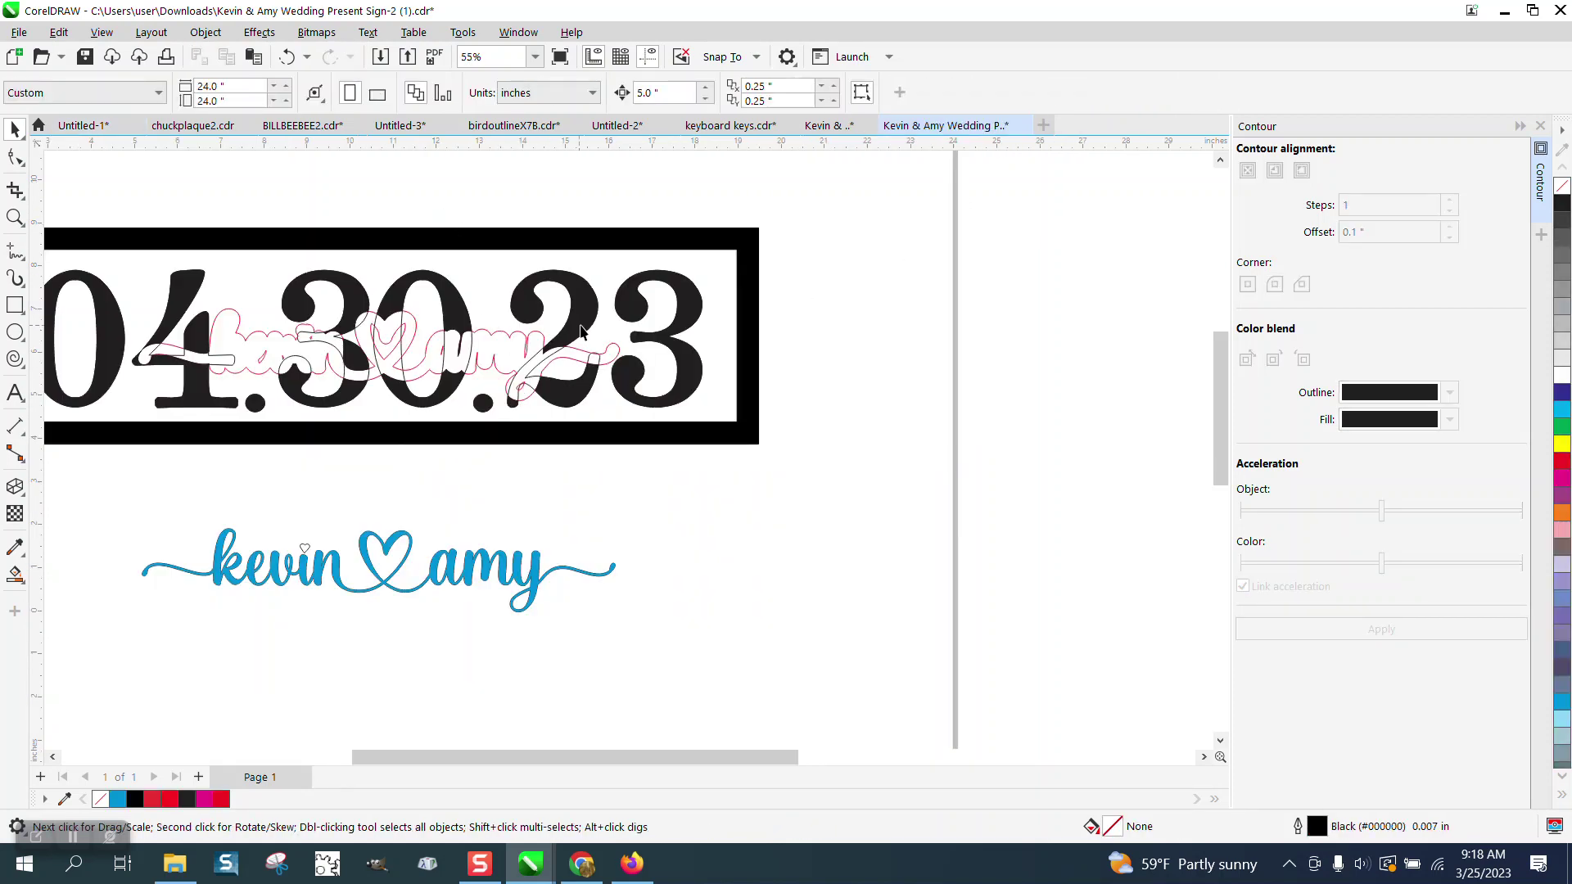
Move the outlined numerals group down below the sign, keeping the final 3 in place.
left_click(691, 322)
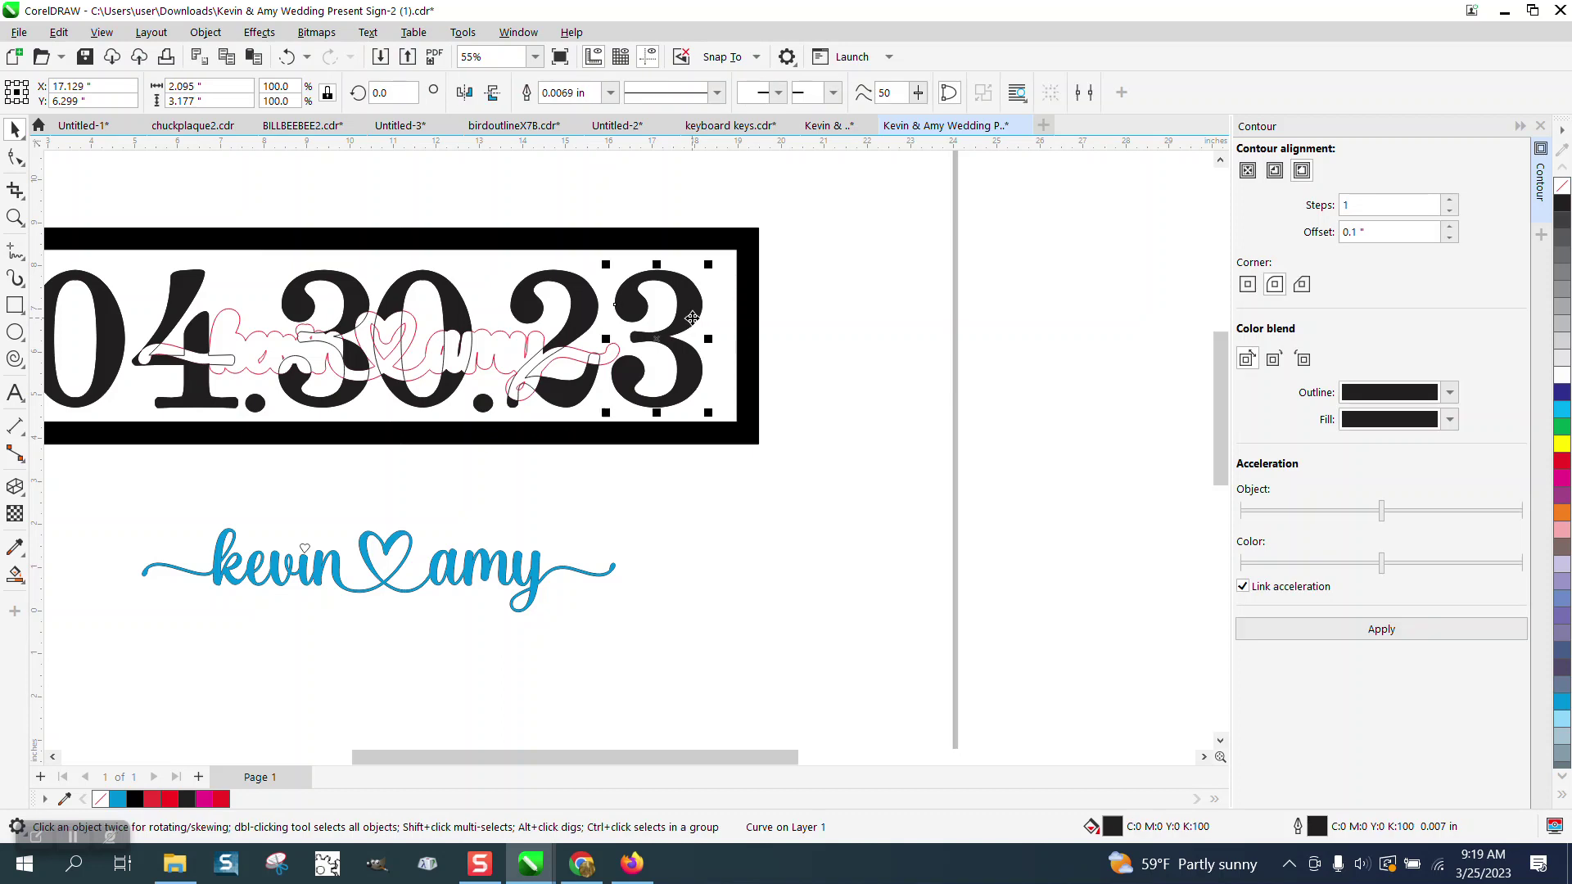
key("Right")
left_click(696, 318)
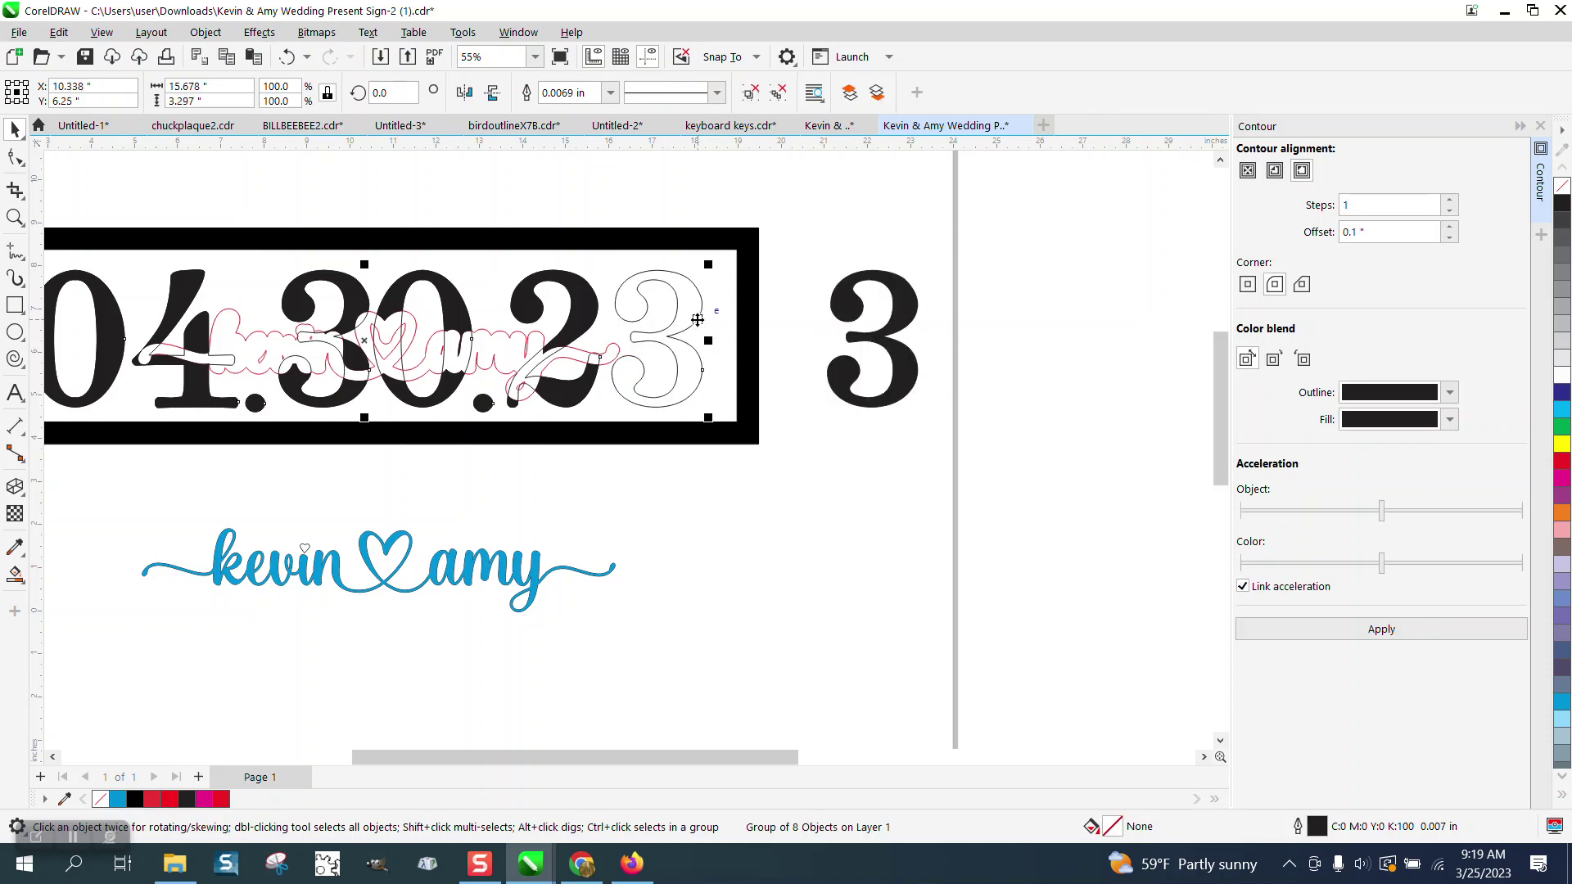
key("Down")
key("Down")
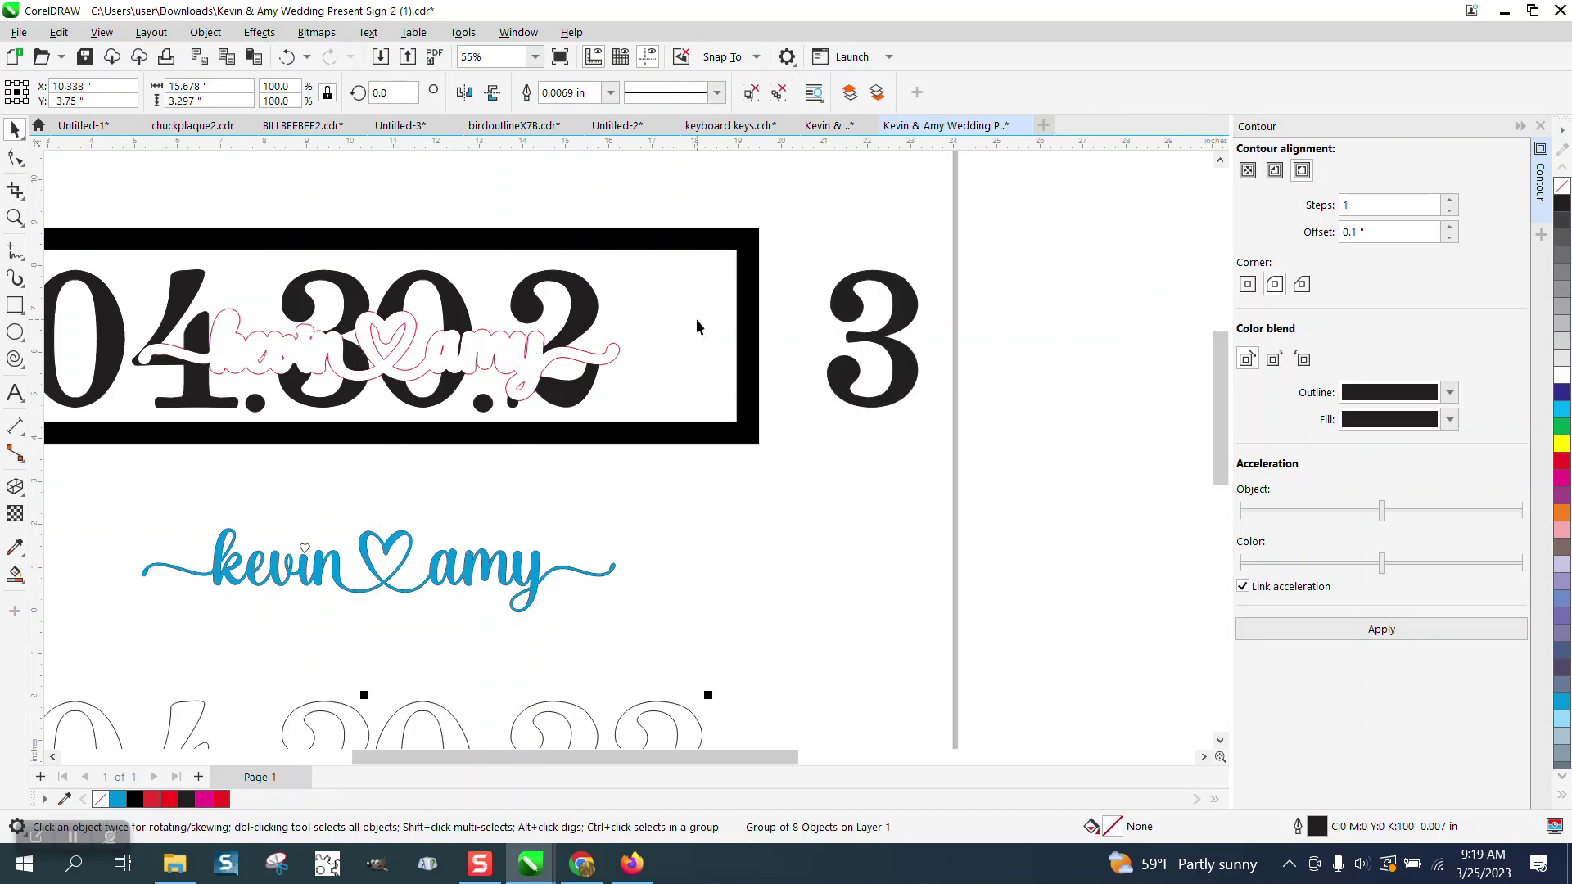
left_click(905, 316)
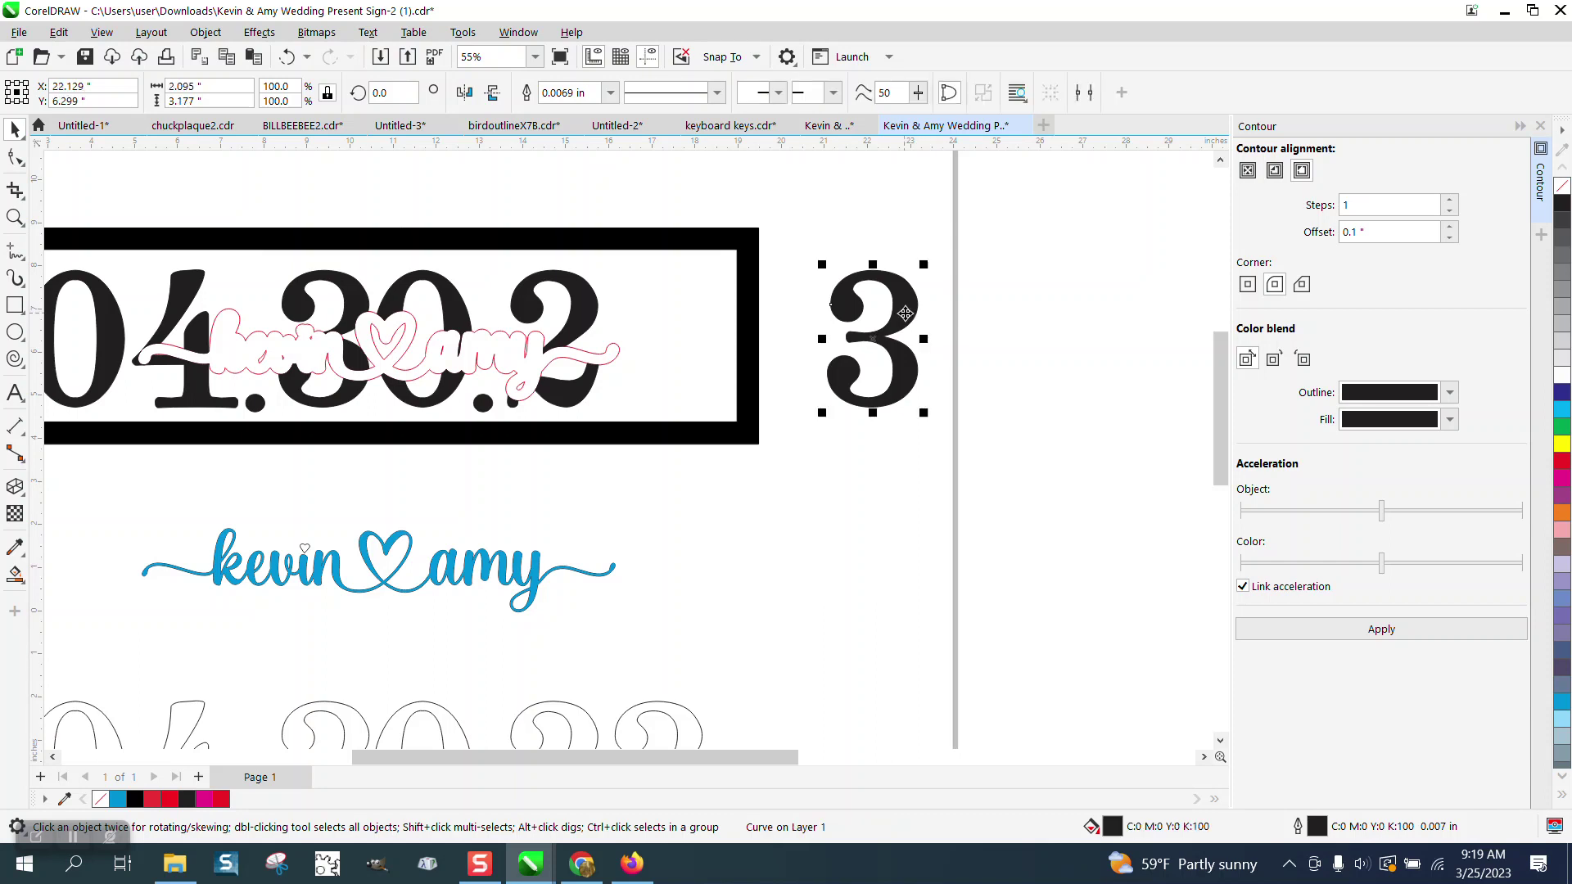
key("Left")
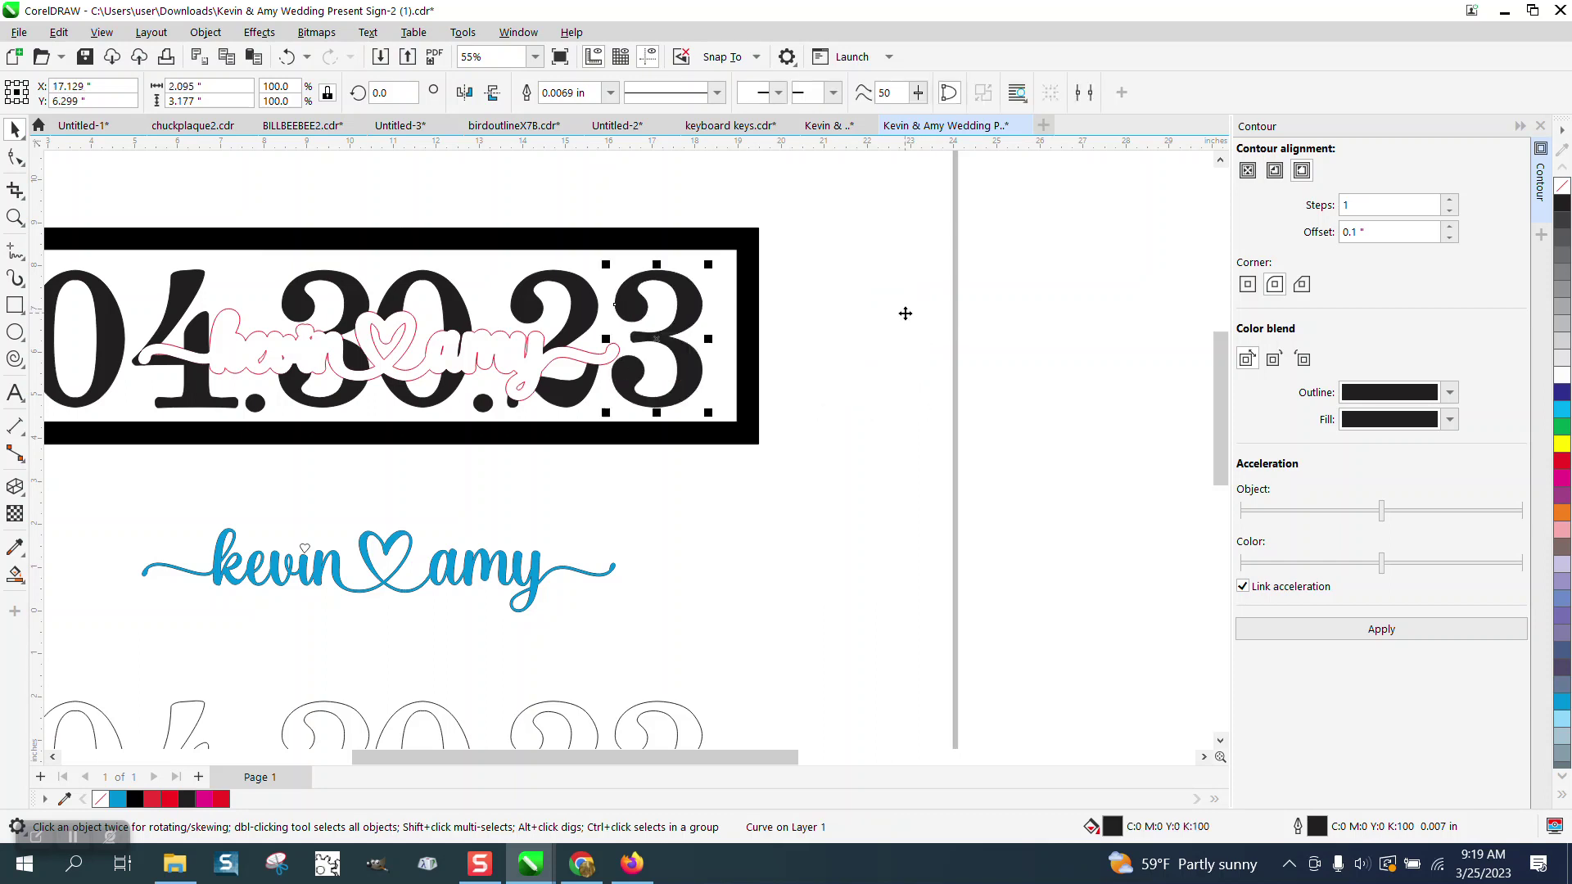
Move the pink script outline to the right and nudge the blue script onto the date.
left_click(533, 337)
key("Right")
key("Right")
key("Right")
key("Right")
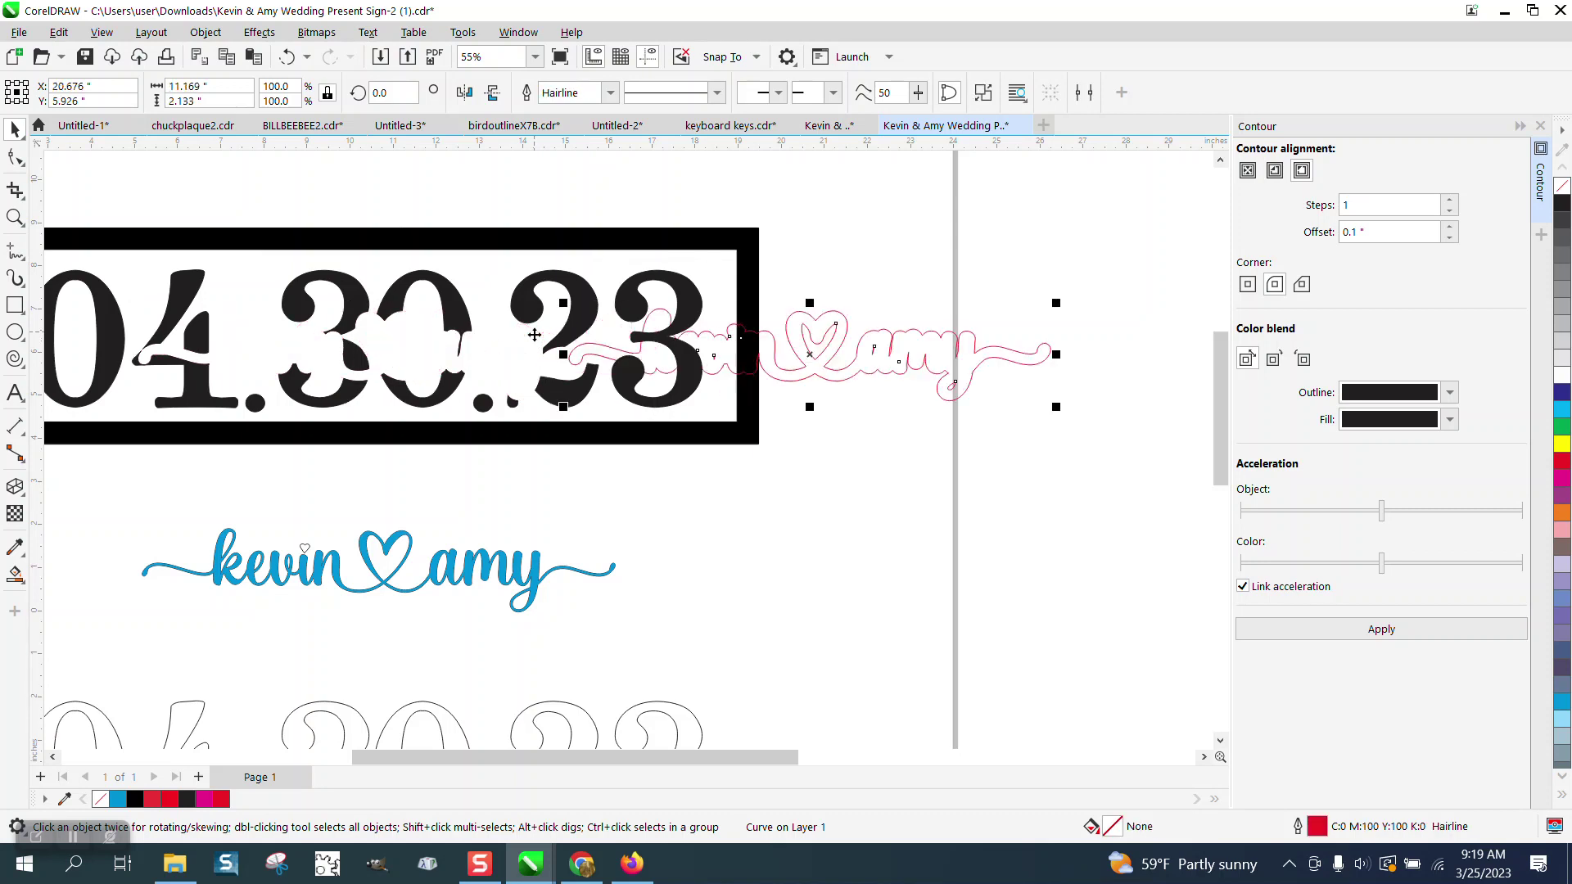
left_click(535, 560)
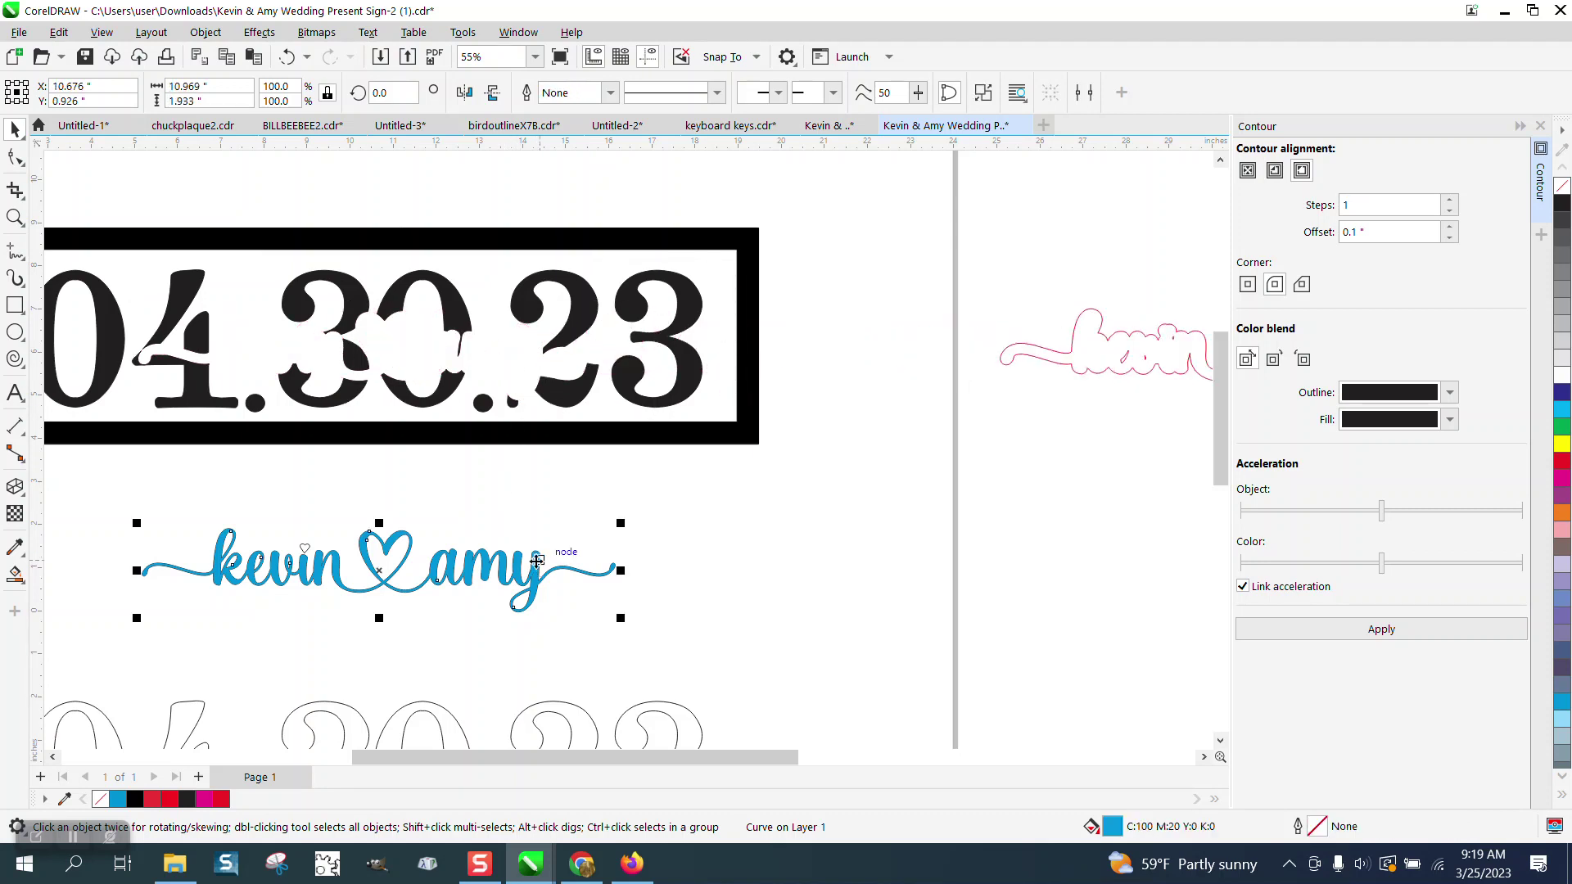
key("Up")
key("Up")
key("Down")
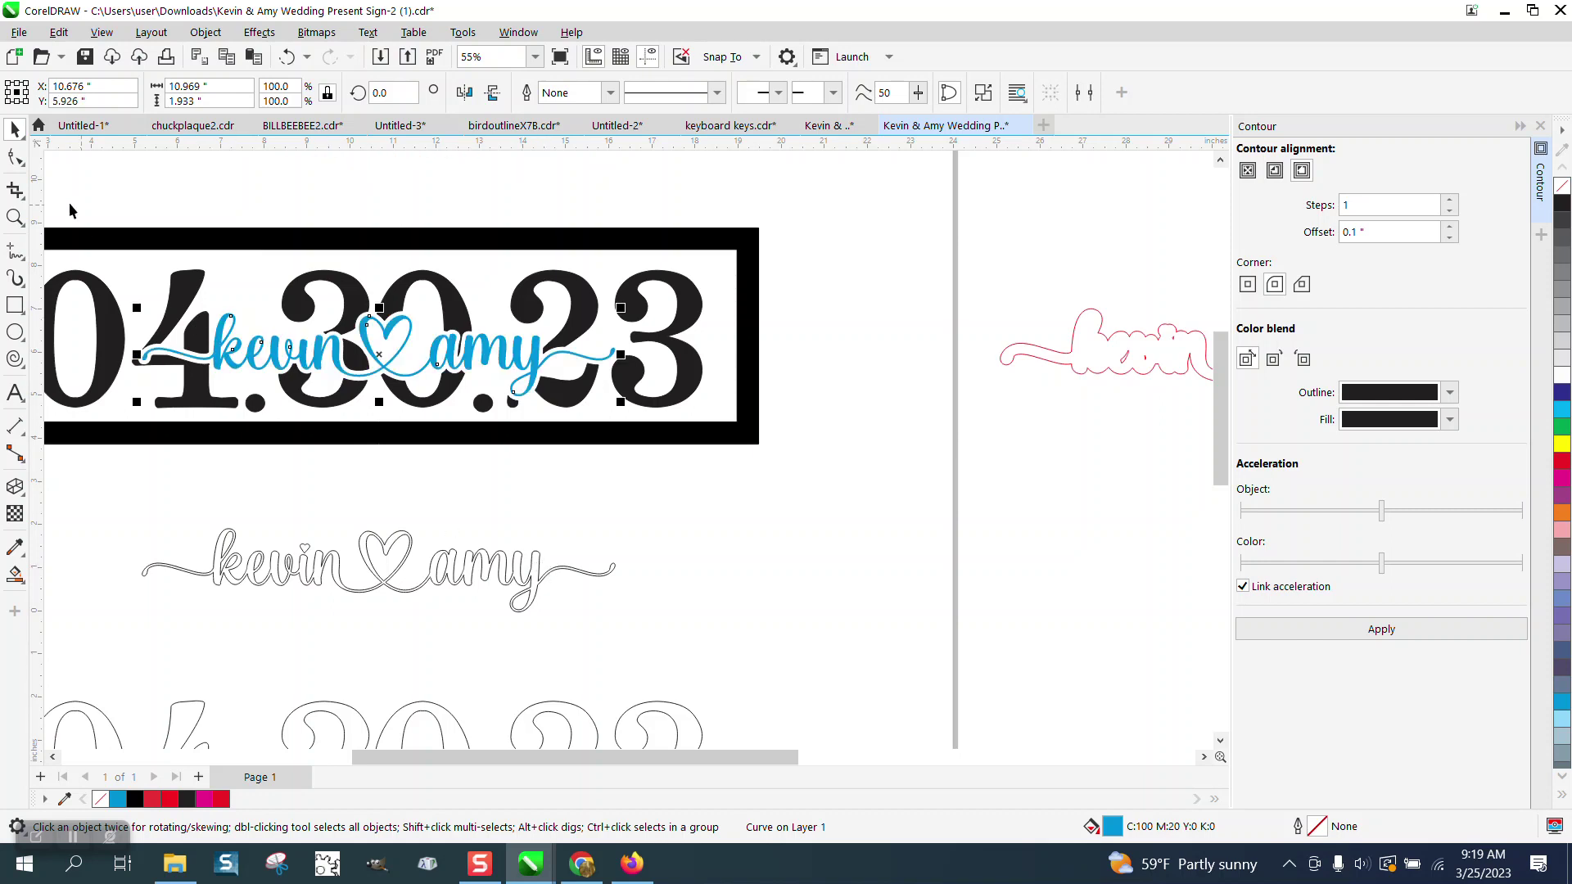
left_click(15, 217)
left_click_drag(125, 233, 950, 511)
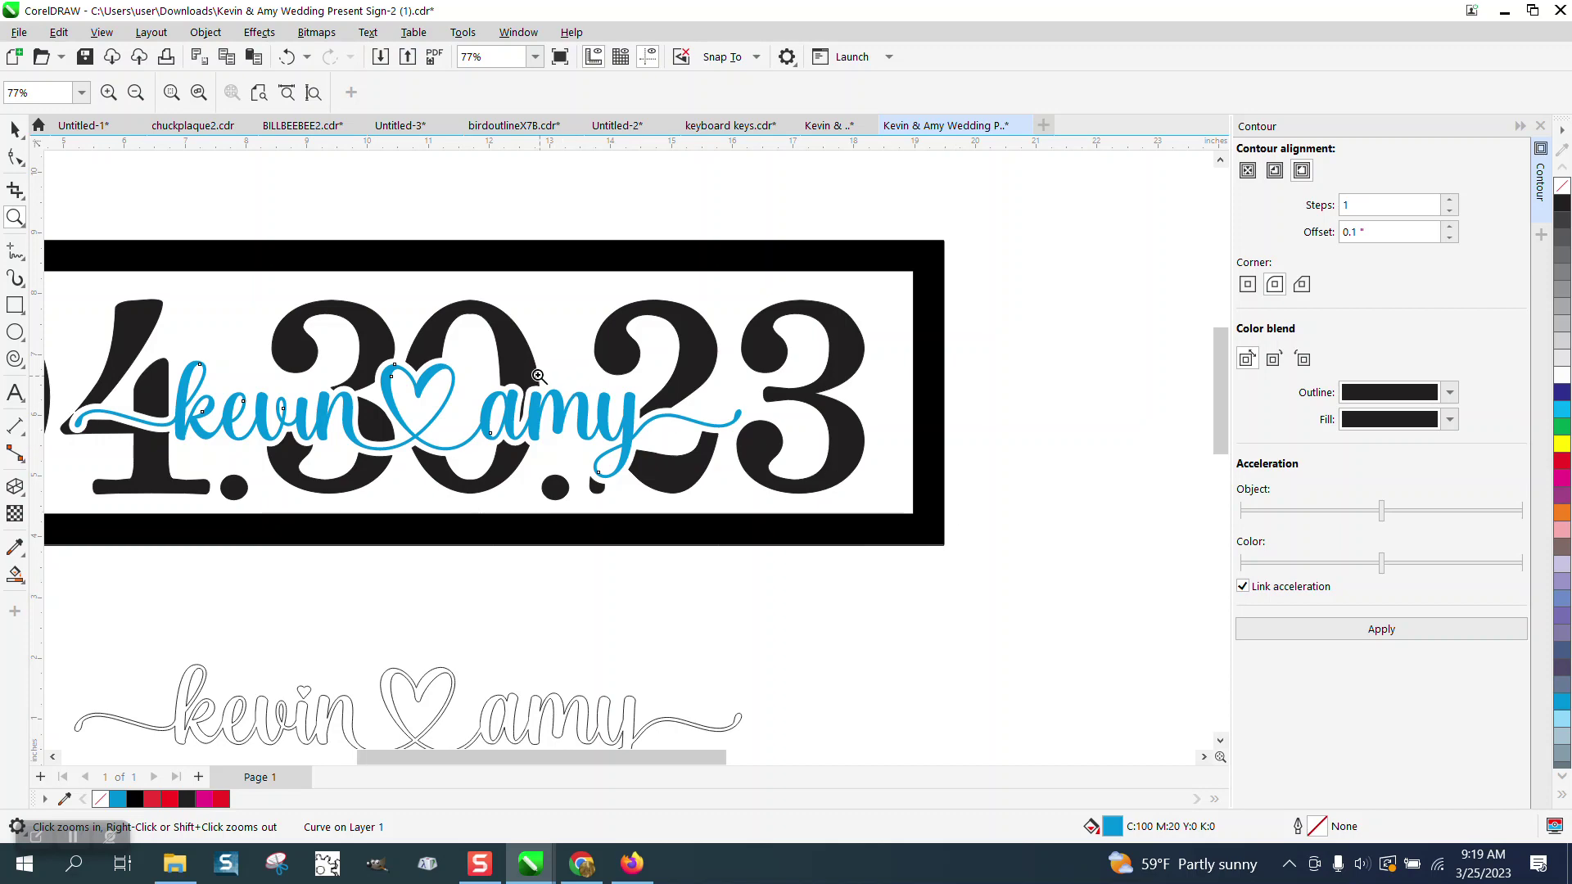
scroll(431, 374, "down", 3)
scroll(976, 423, "down", 1)
left_click_drag(960, 267, 1160, 316)
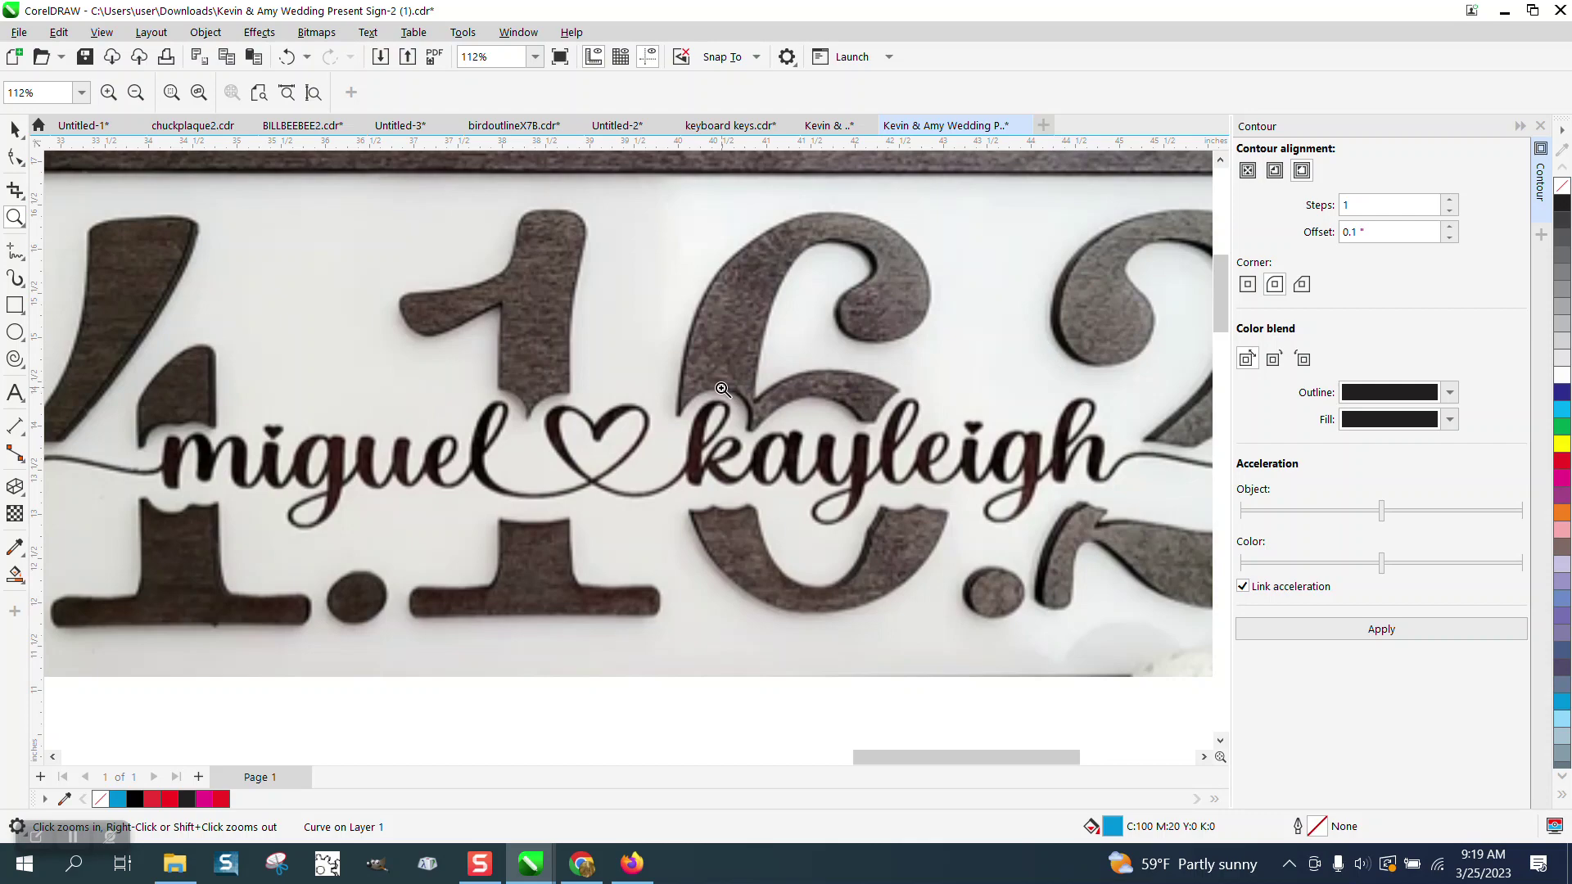
left_click_drag(1051, 401, 1108, 439)
scroll(680, 396, "down", 5)
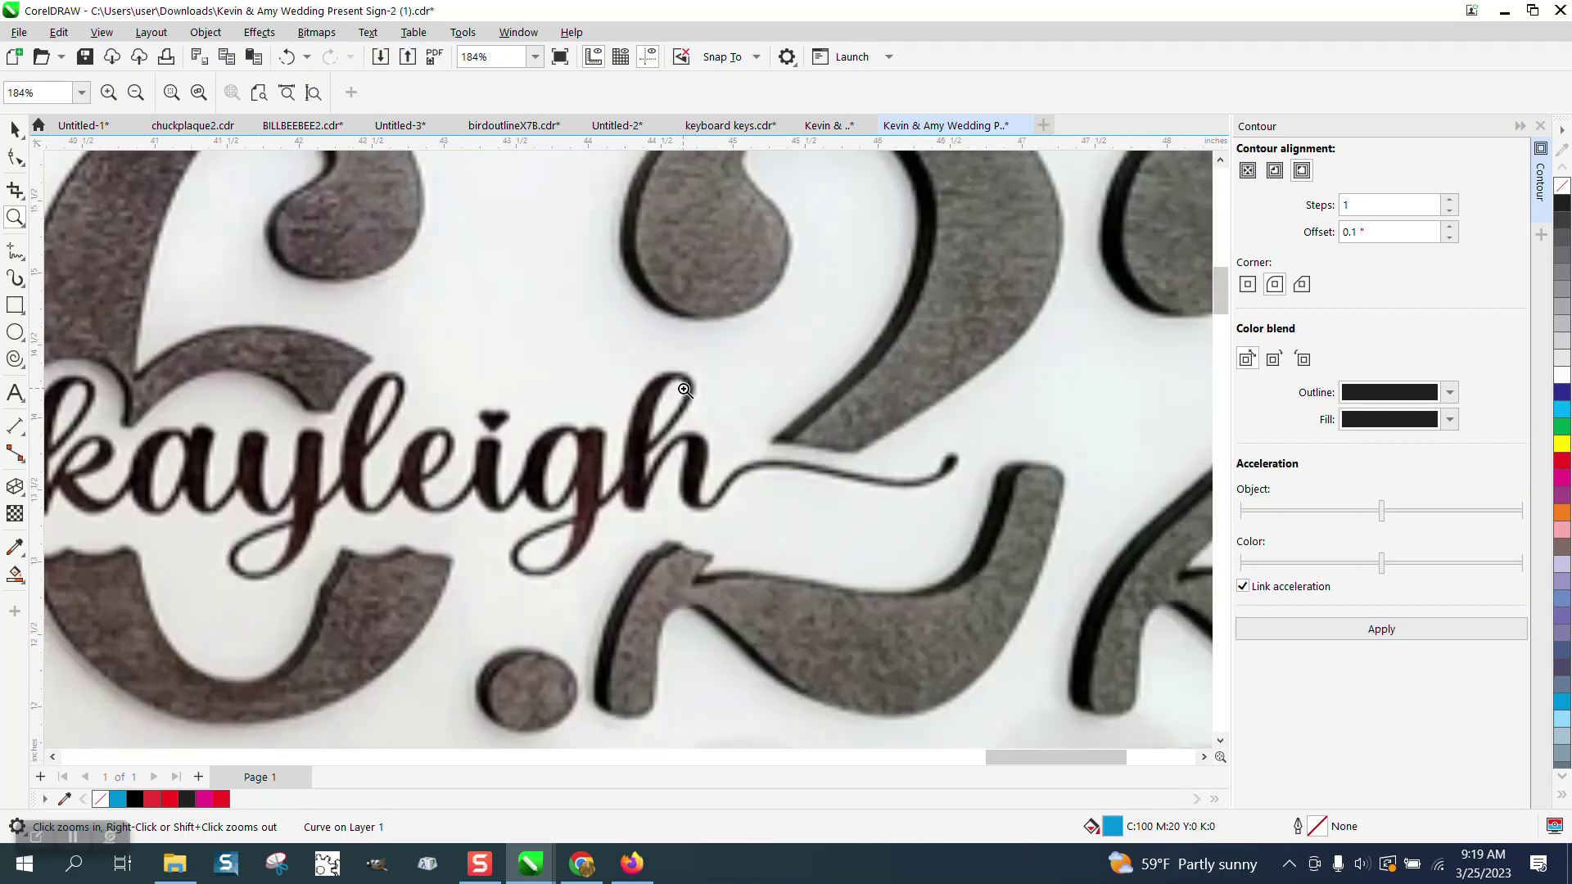
scroll(684, 390, "down", 3)
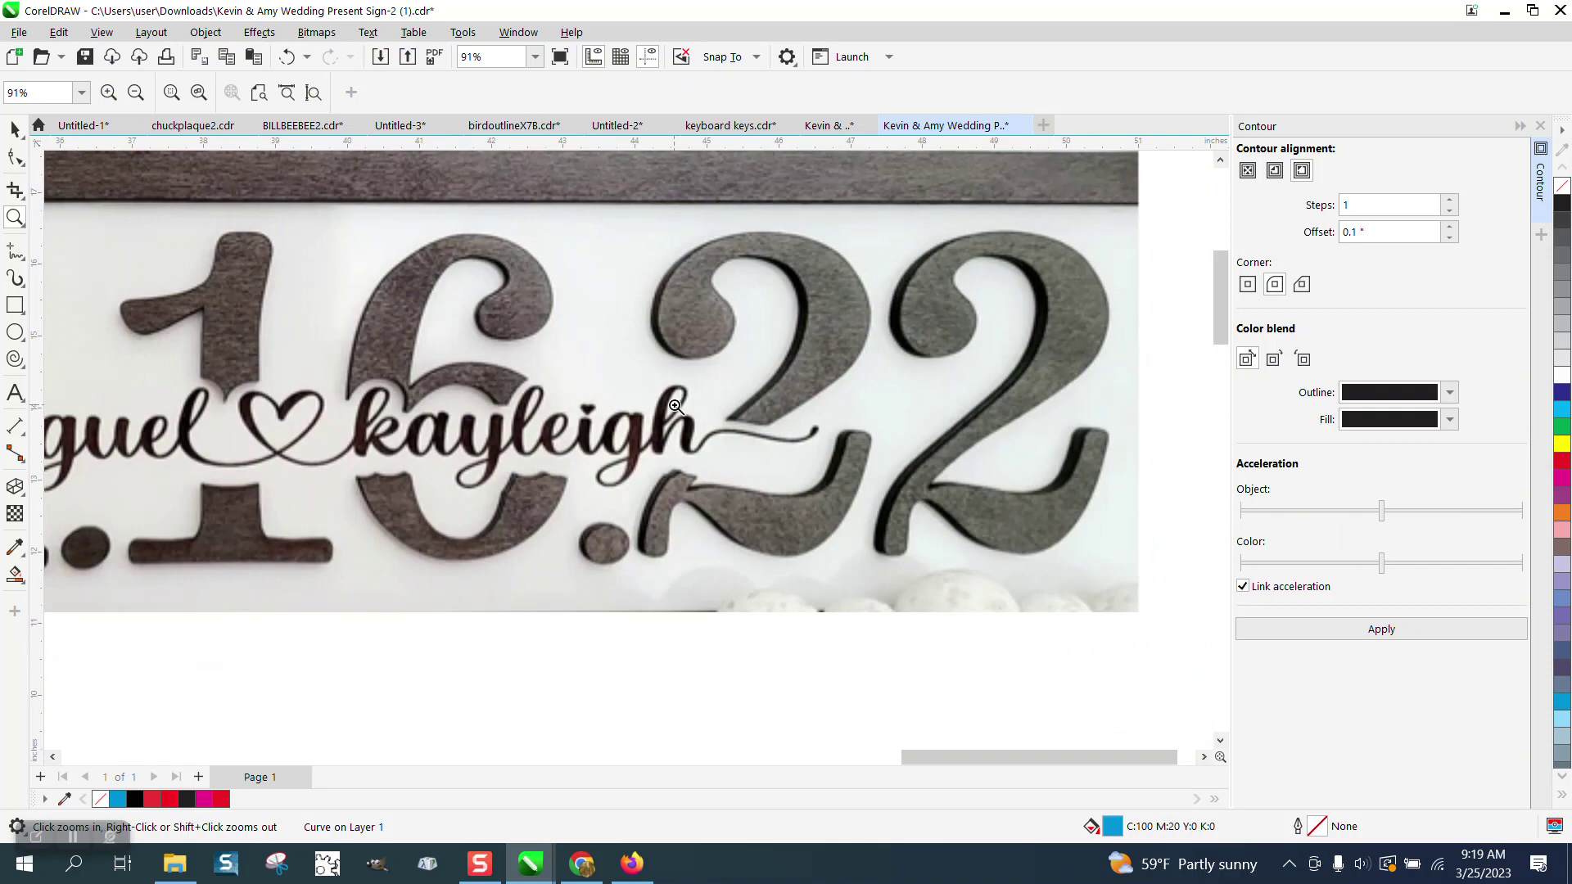
scroll(675, 406, "down", 1)
scroll(491, 420, "down", 1)
scroll(389, 418, "down", 1)
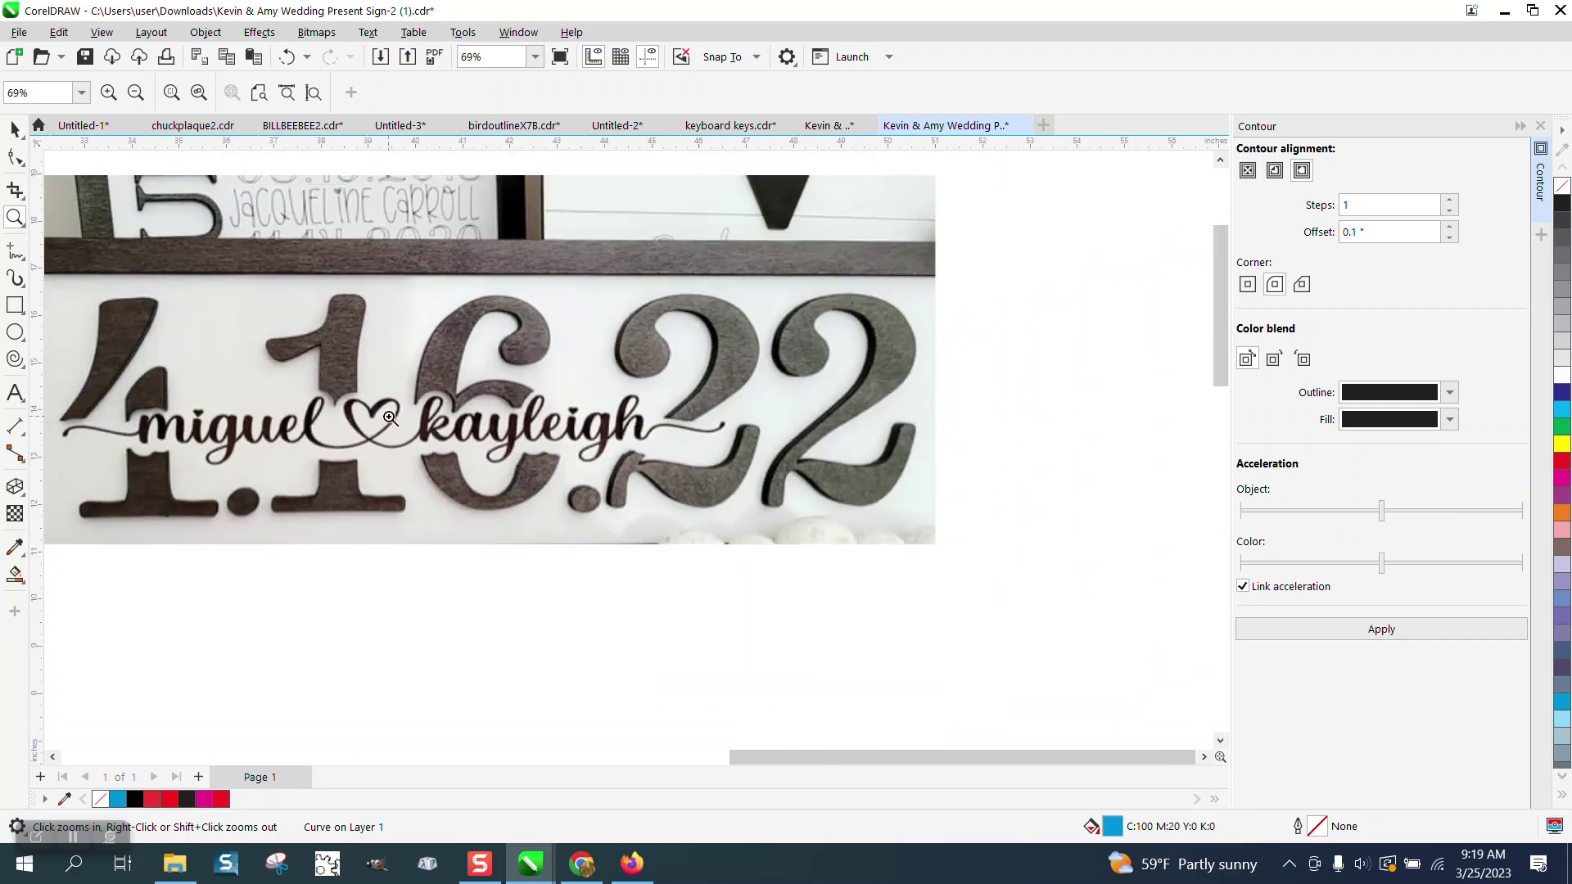
scroll(390, 418, "down", 5)
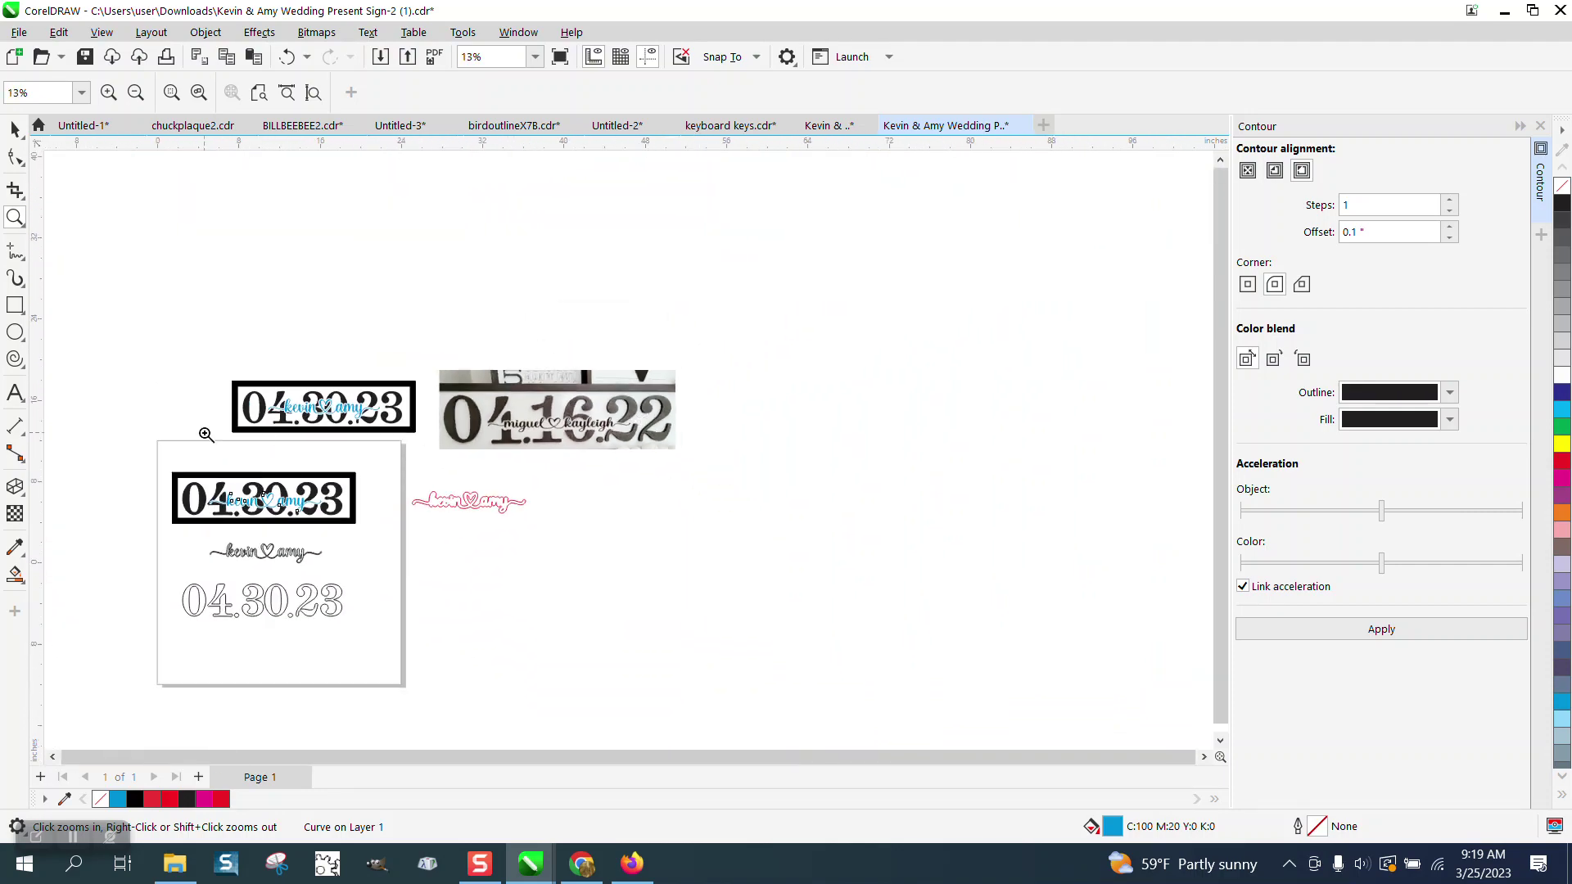
left_click_drag(140, 443, 432, 551)
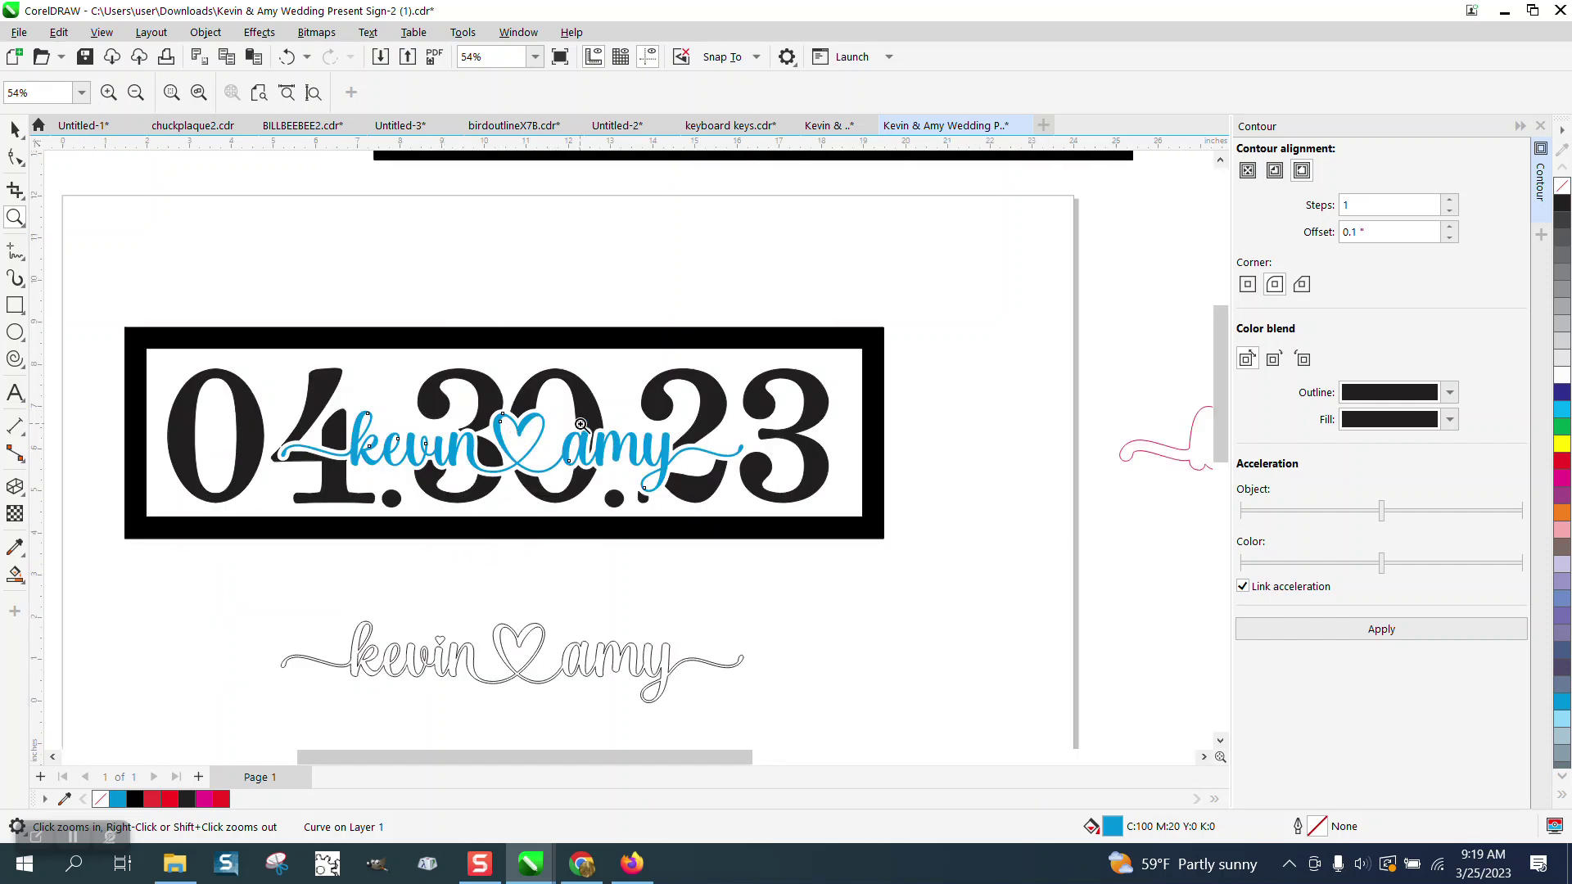
left_click(23, 141)
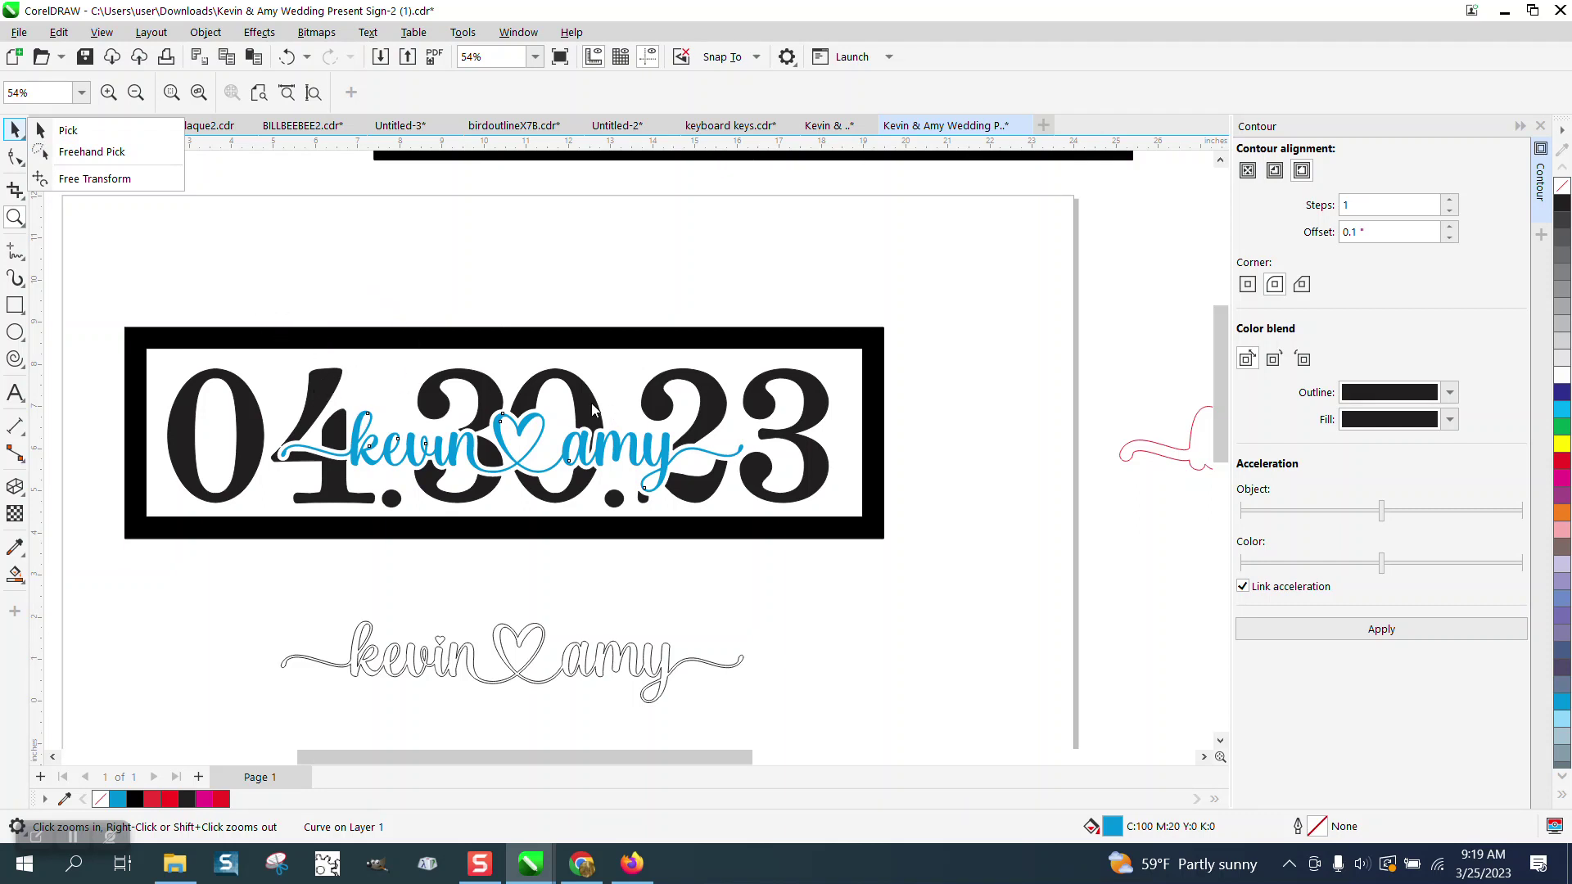
left_click(626, 316)
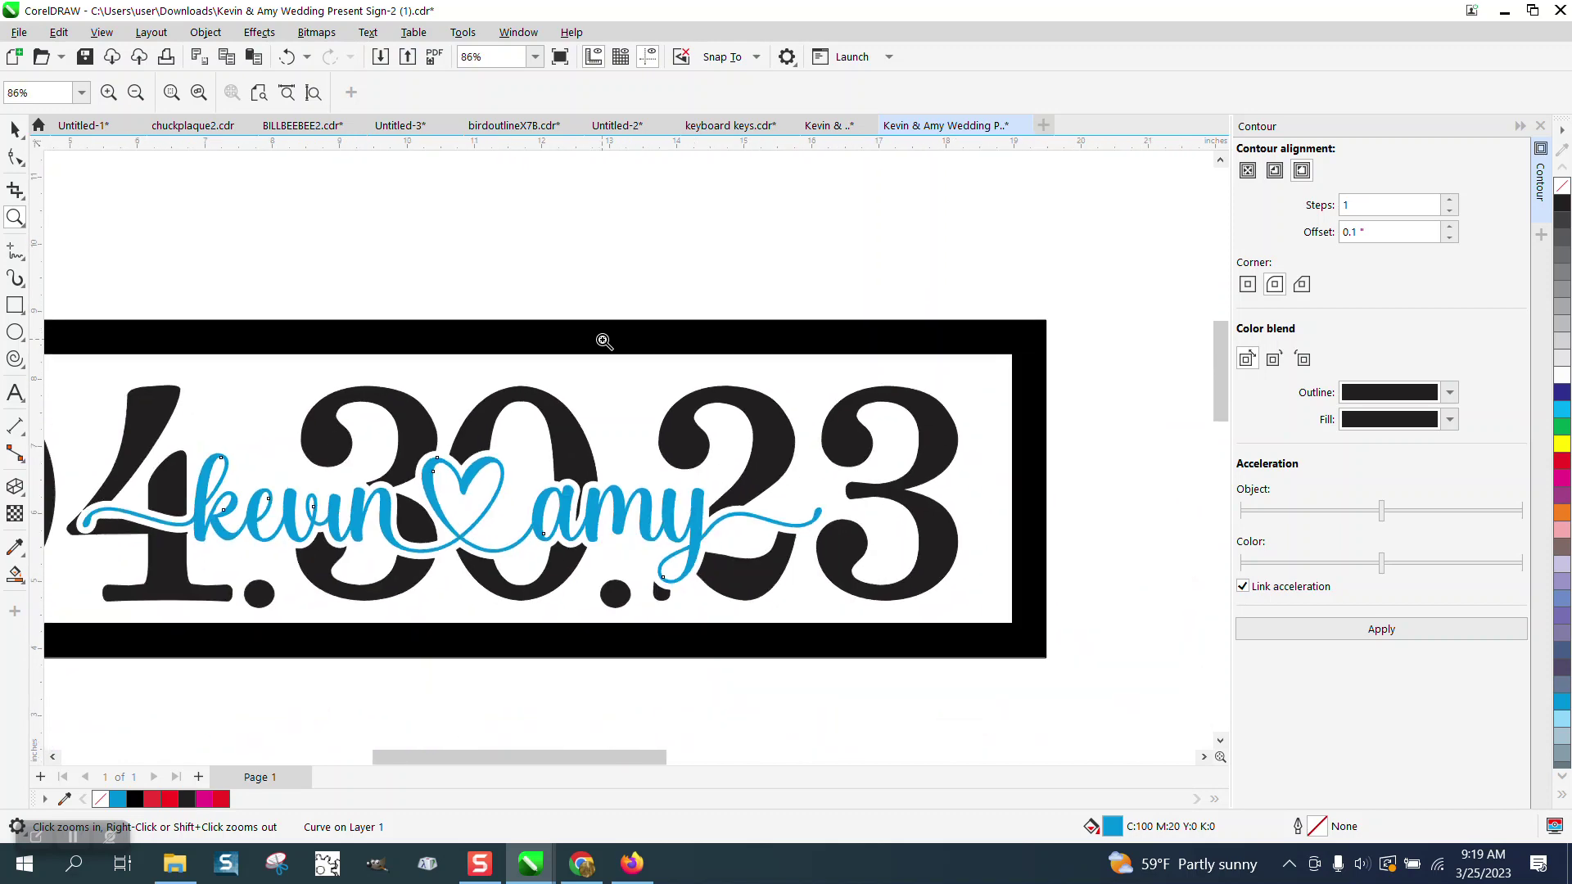
scroll(604, 341, "down", 4)
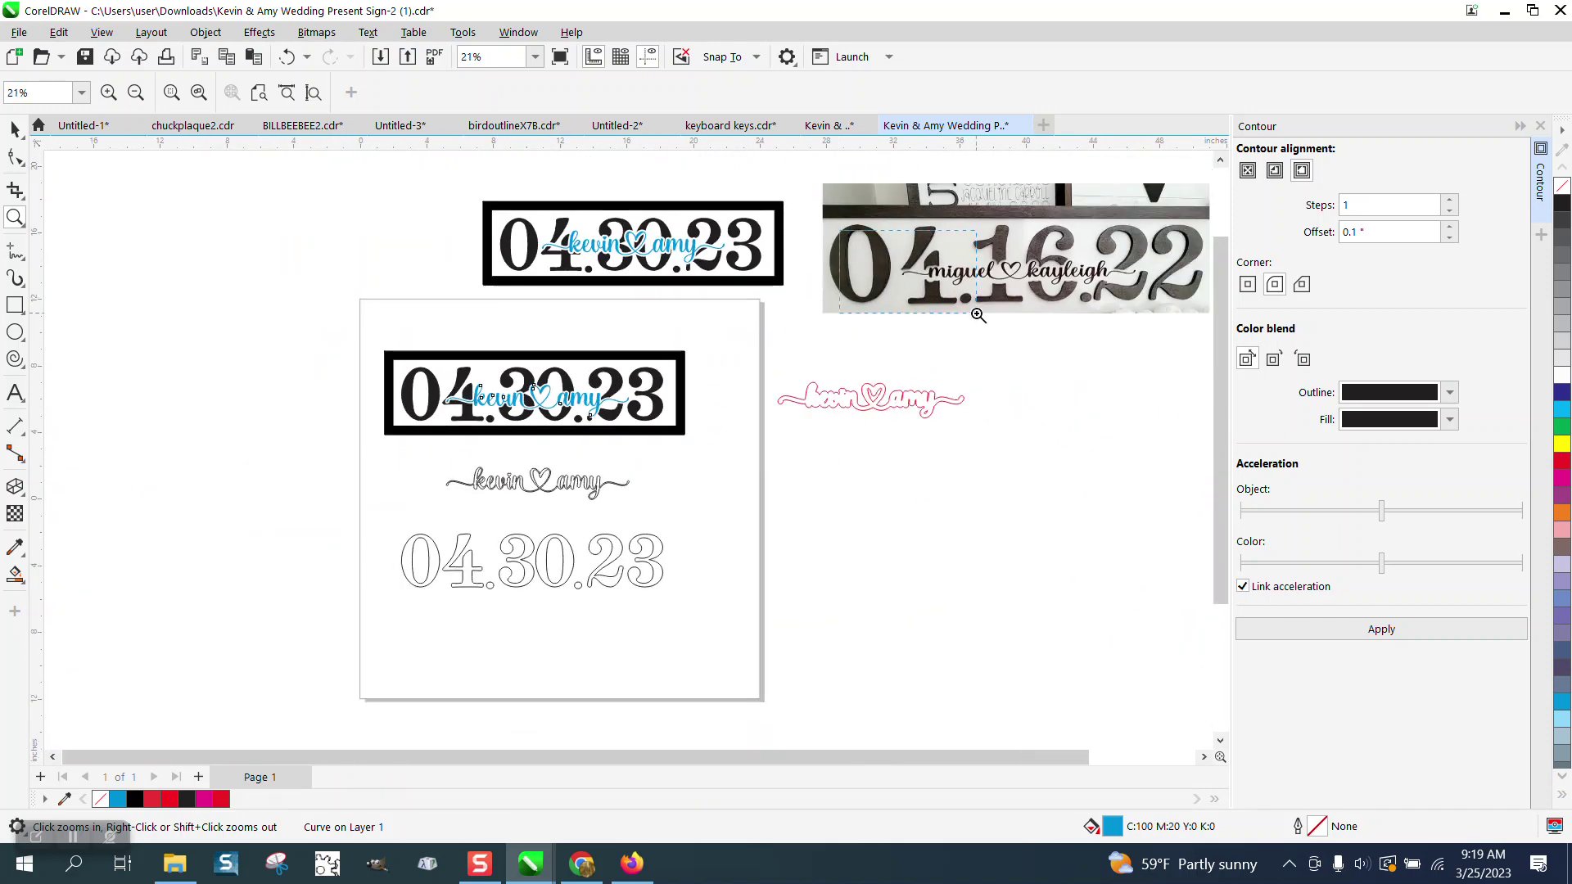
left_click_drag(978, 316, 978, 315)
scroll(677, 355, "down", 2)
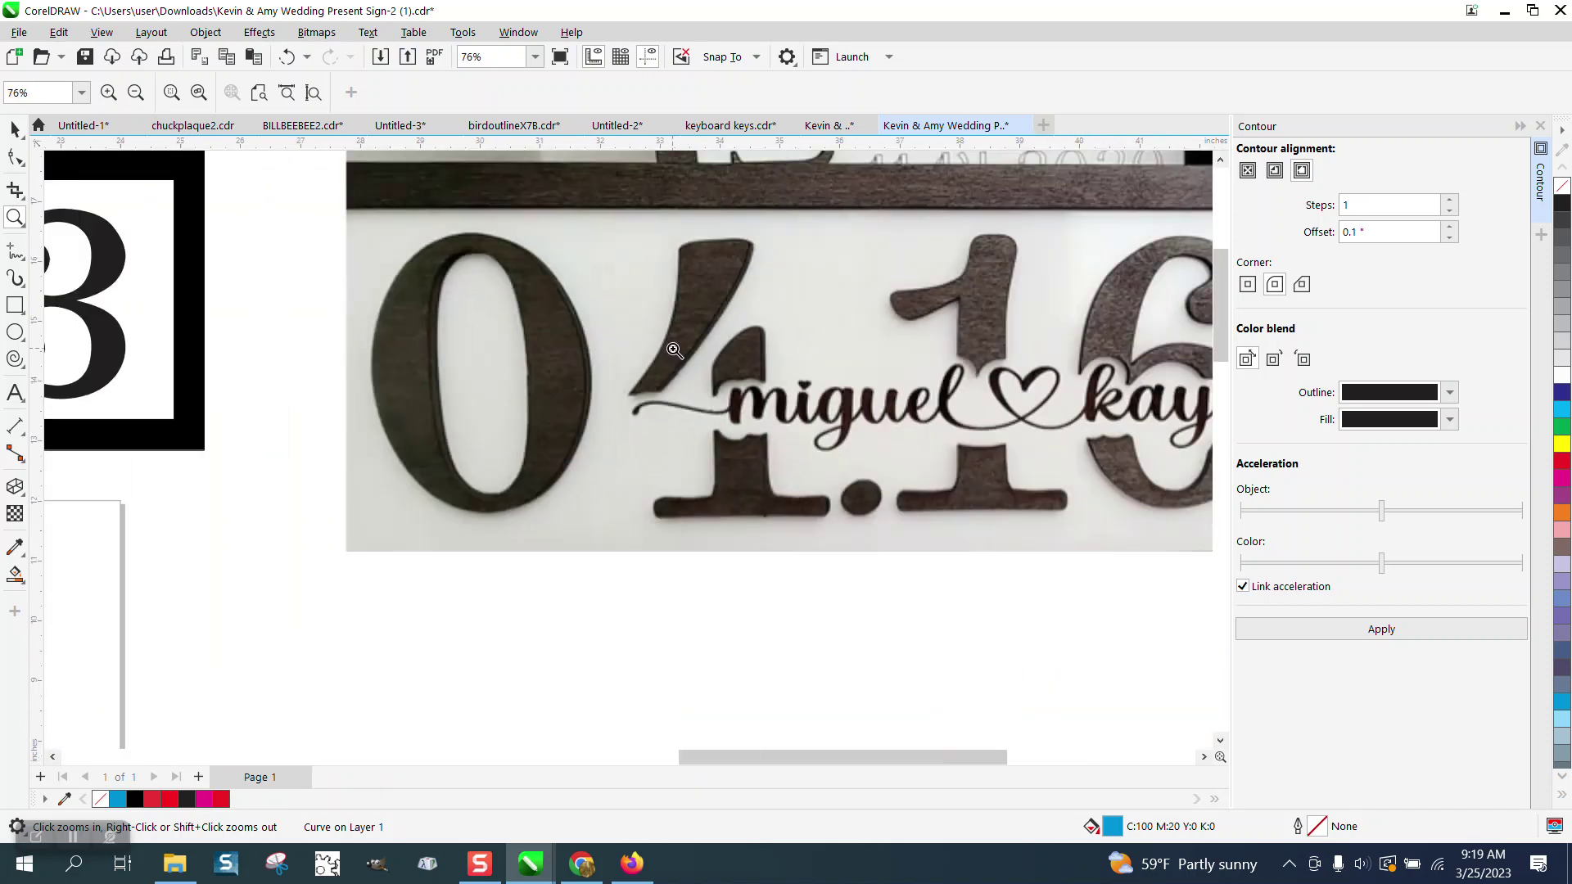
scroll(673, 350, "down", 3)
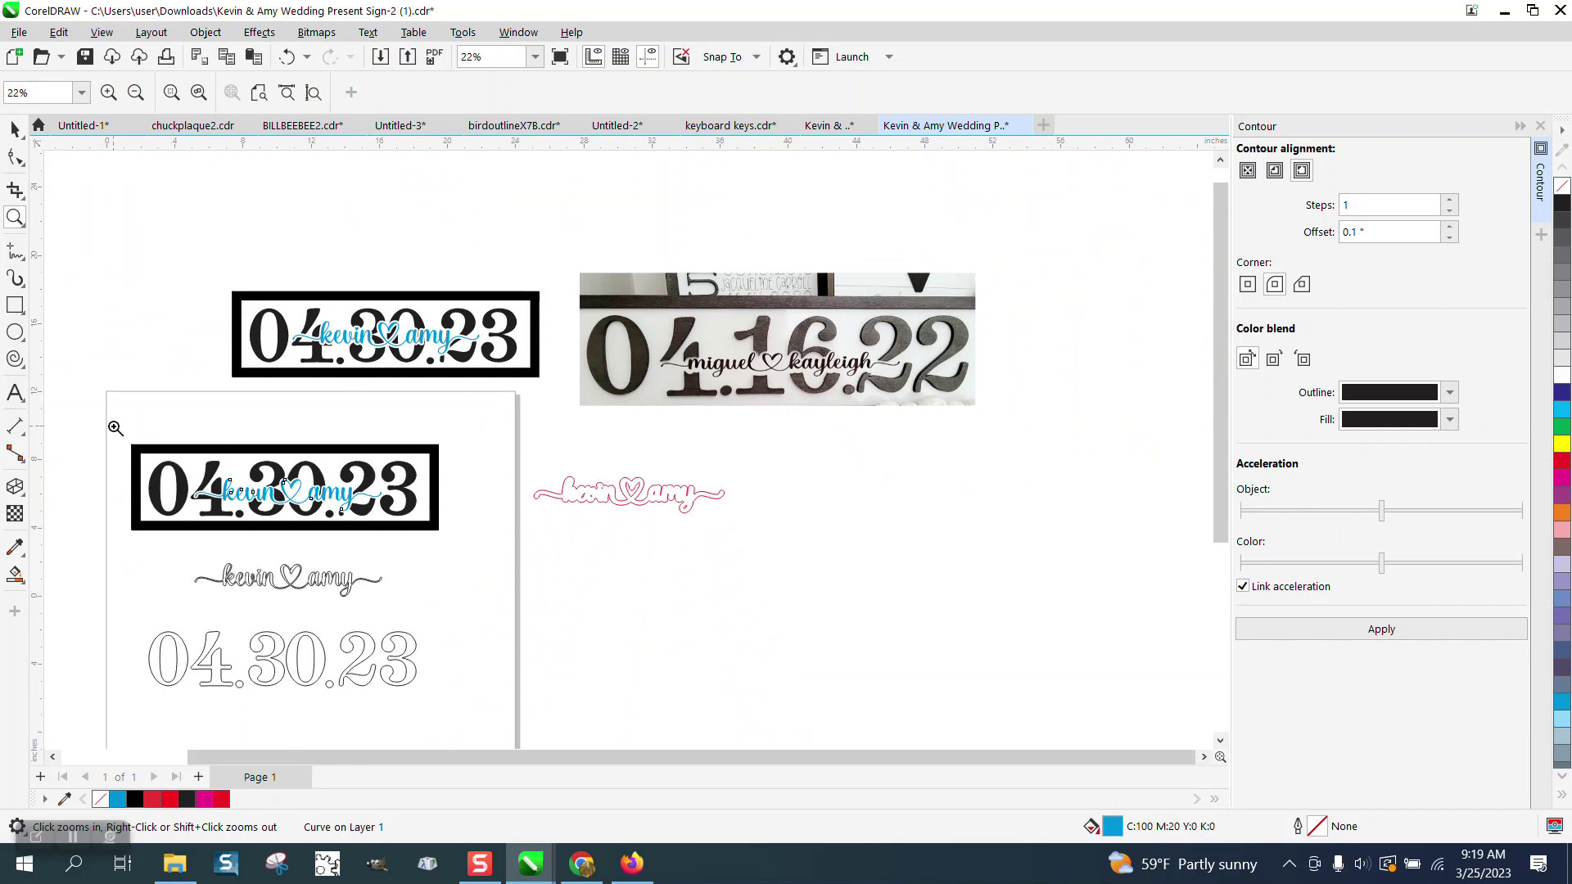
left_click_drag(114, 438, 504, 607)
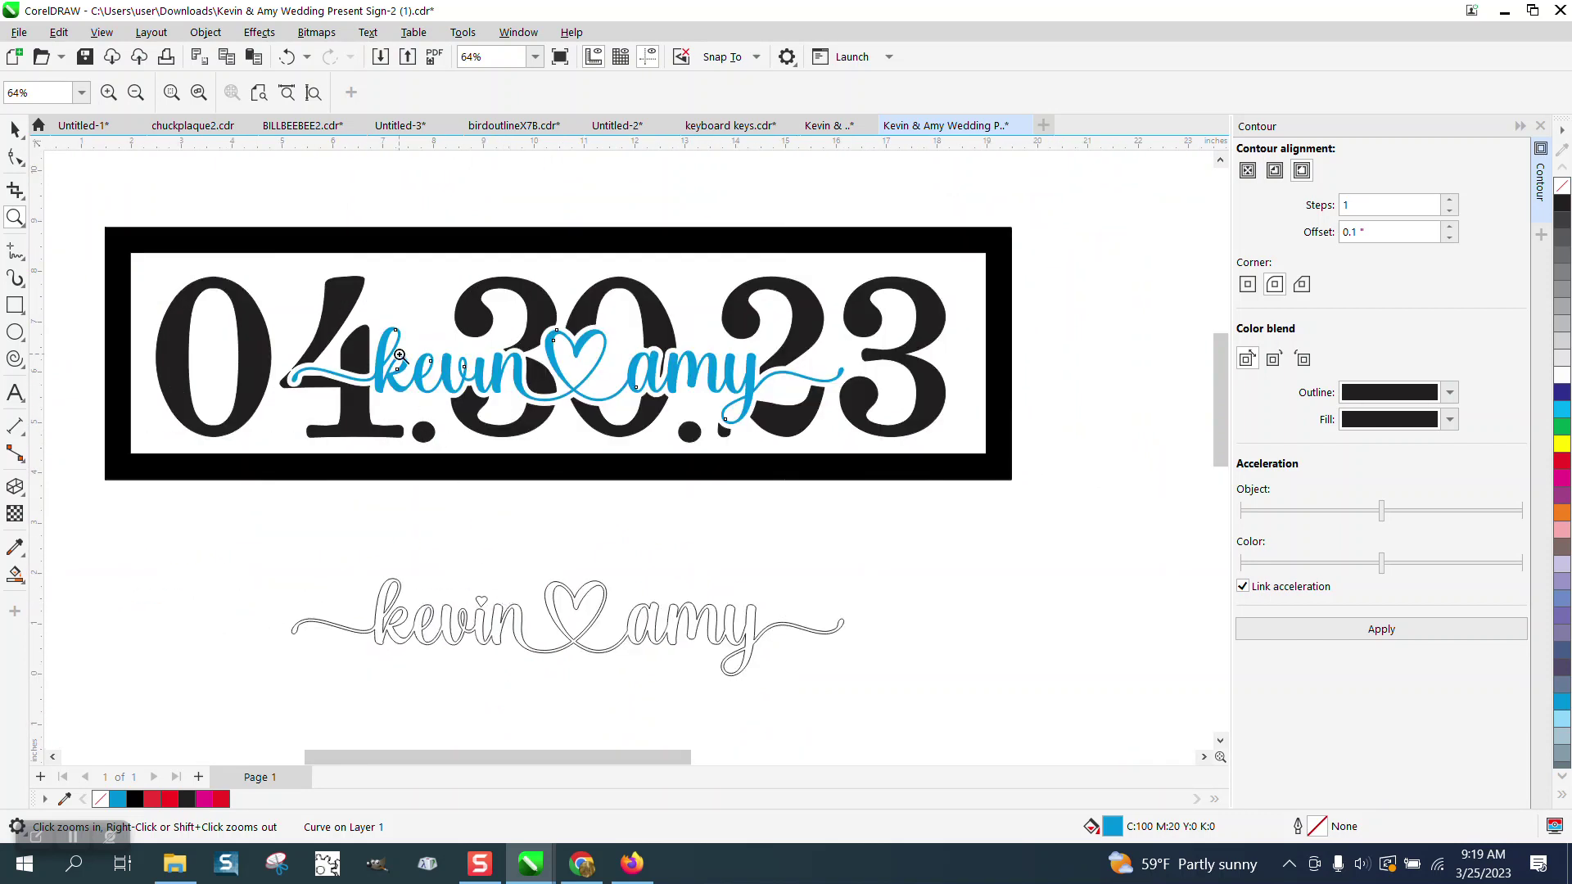